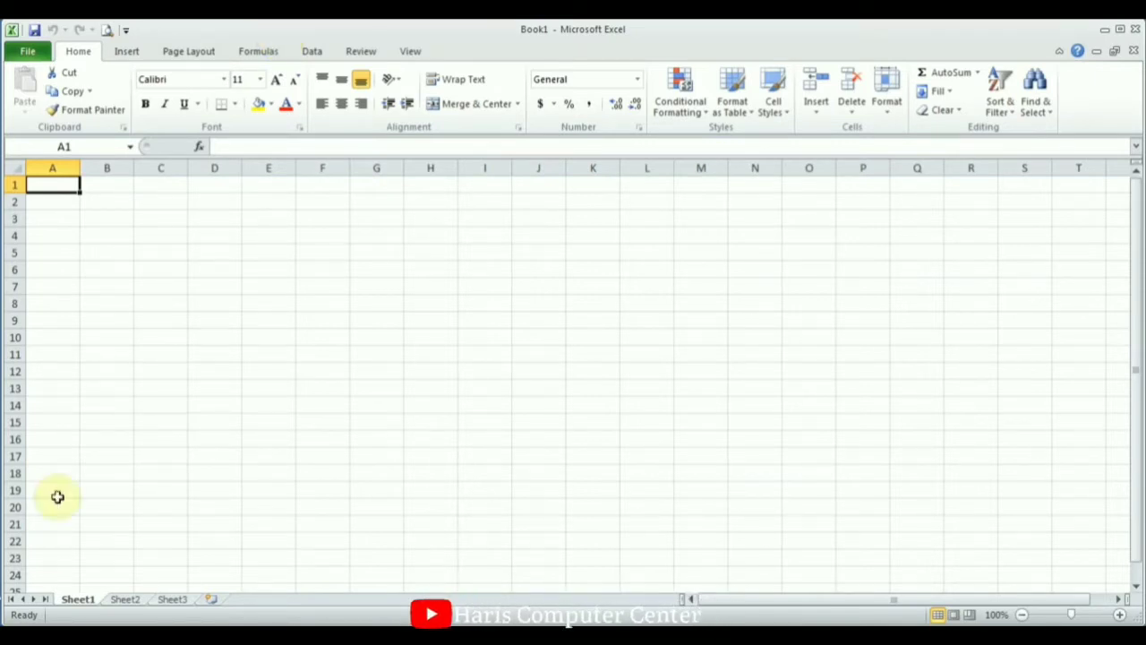
Browse the Start menu's Microsoft Office programs folder, then return to the sheet.
left_click(18, 638)
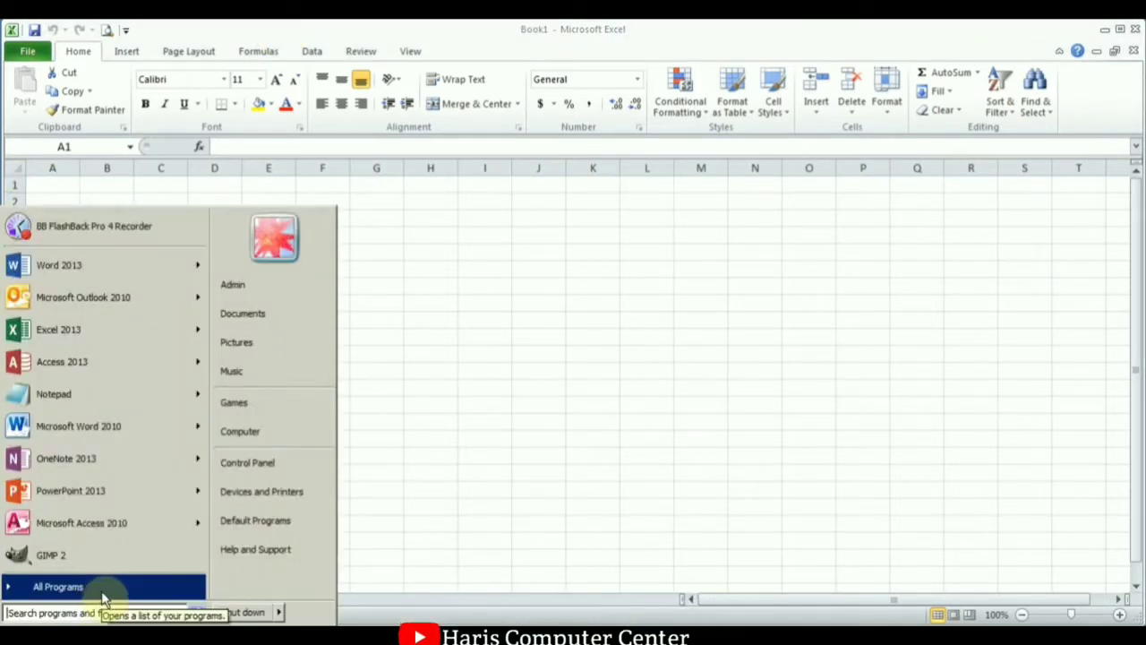
left_click(98, 590)
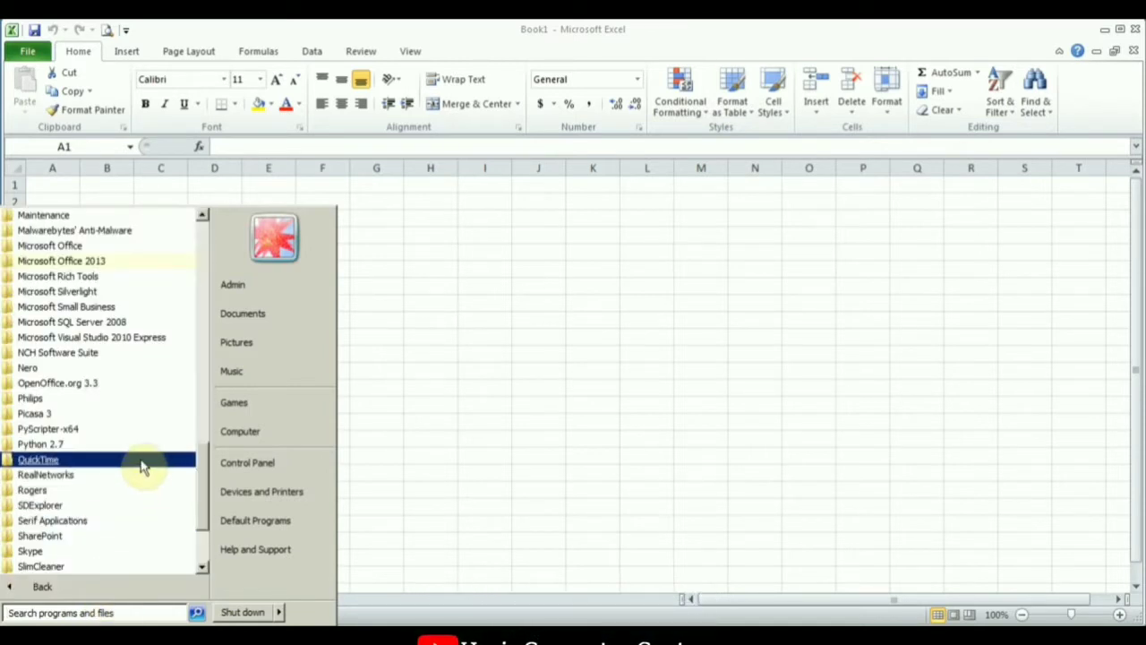
left_click(78, 247)
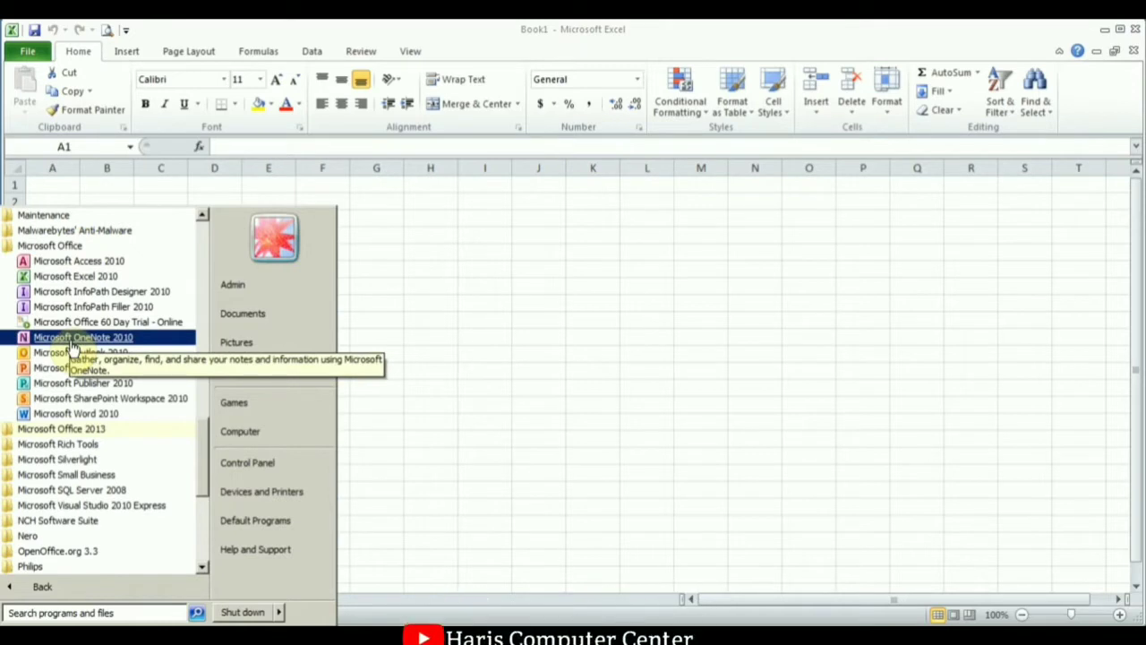
left_click(473, 238)
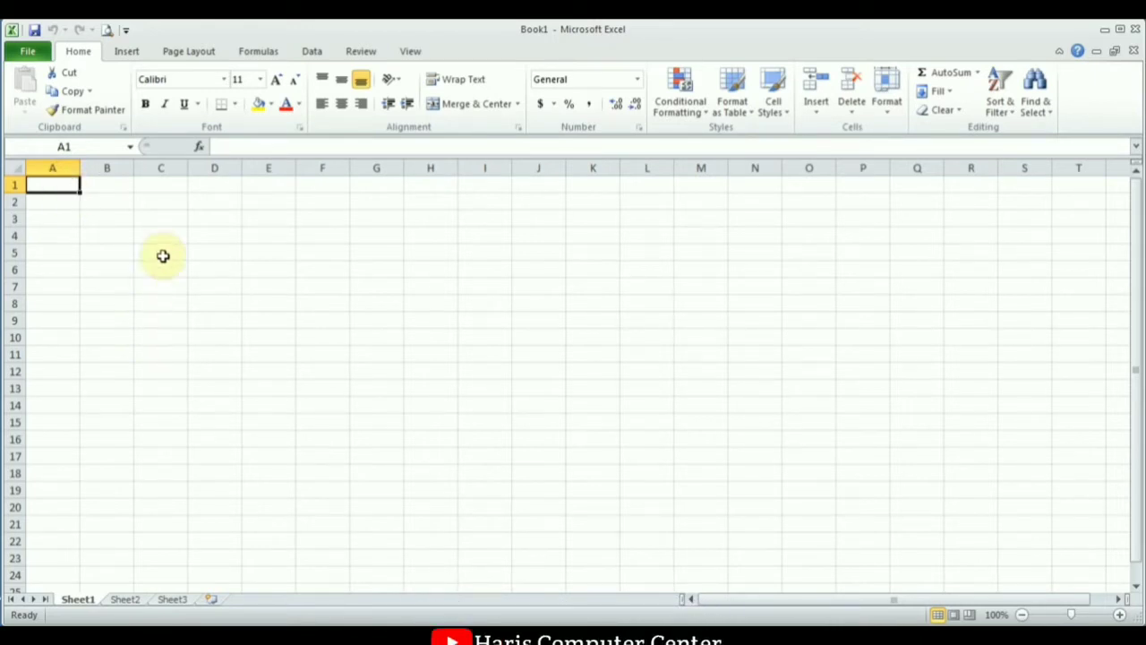
Select cells C3, D3, E3 and D2, then columns C to E and row 2.
left_click(170, 221)
left_click(217, 222)
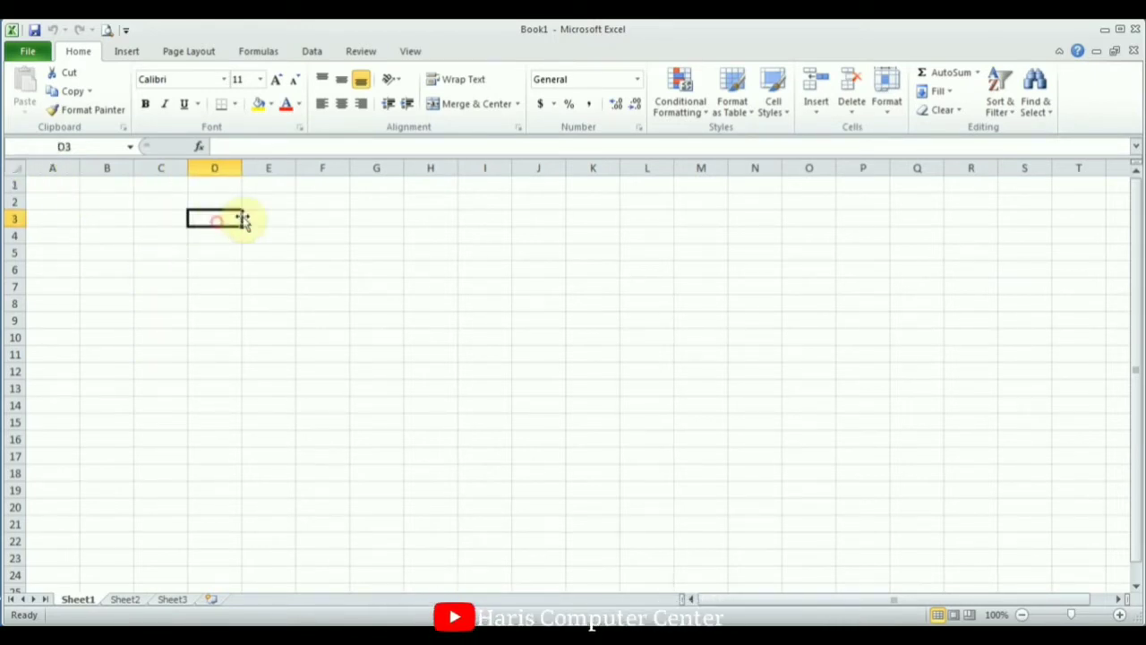
left_click(278, 218)
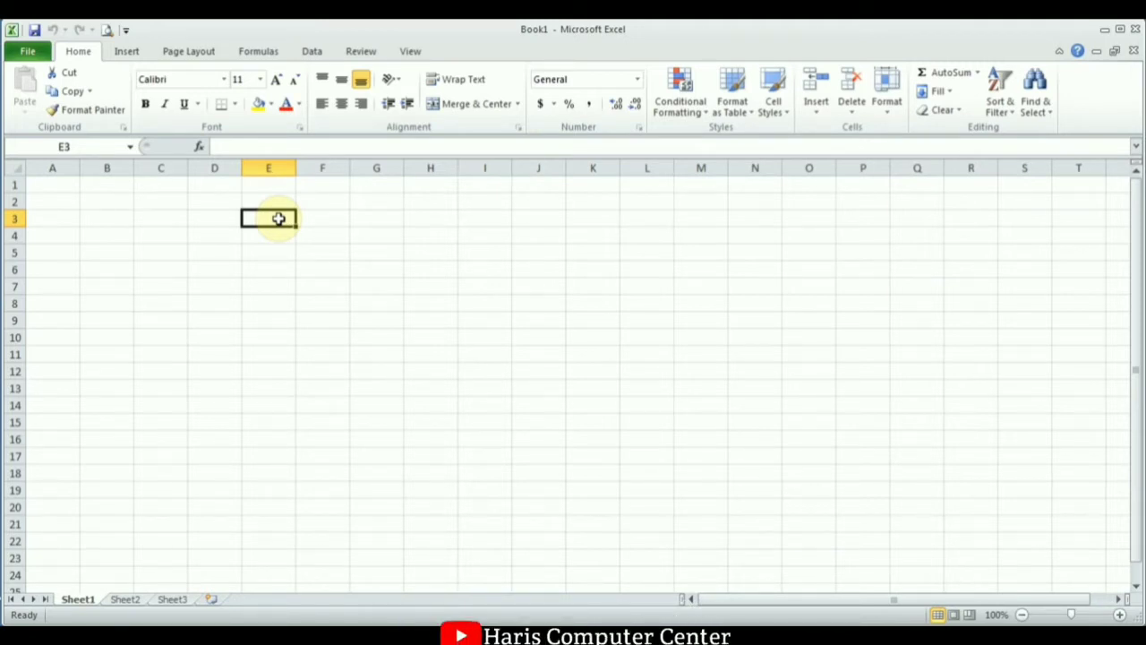
left_click(214, 202)
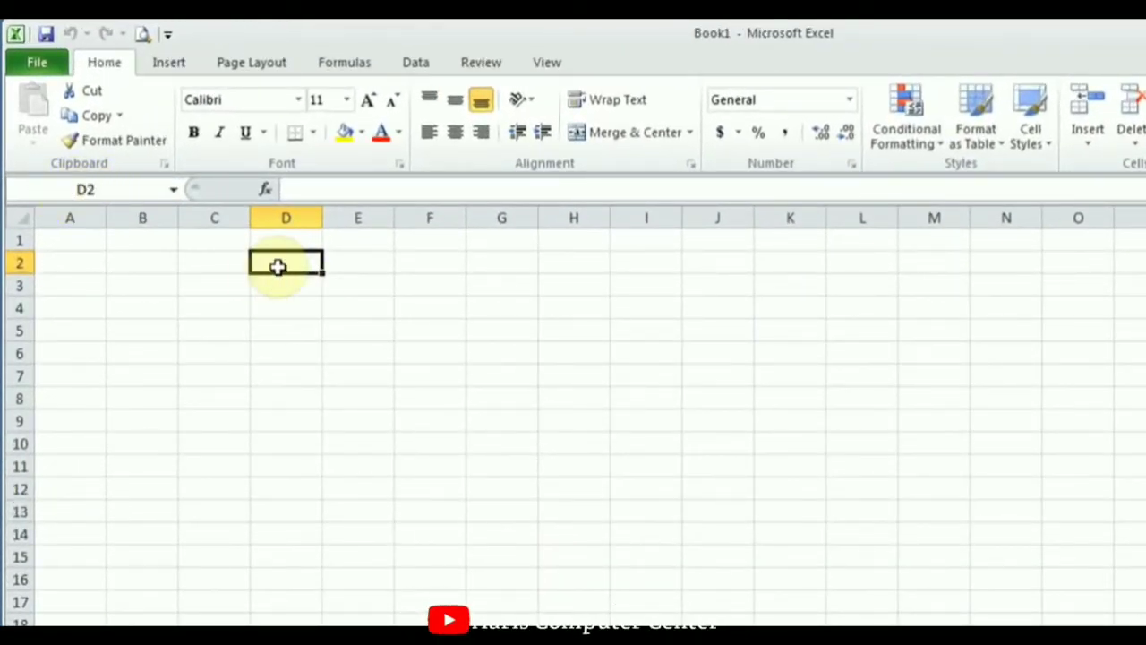
left_click(294, 216)
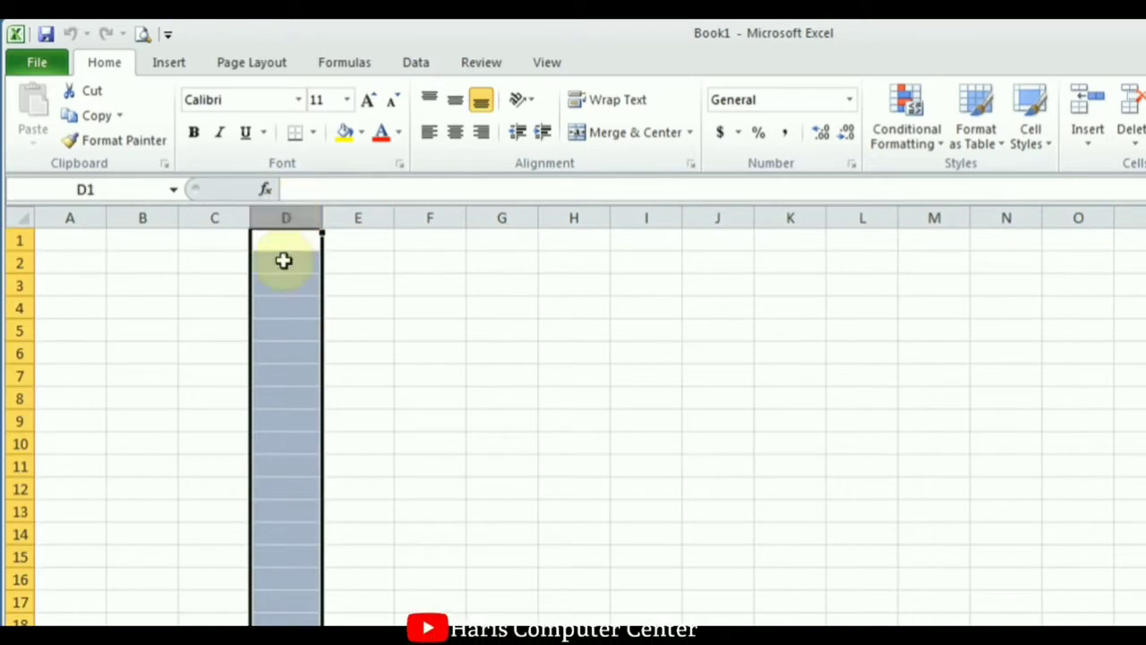
left_click(217, 218)
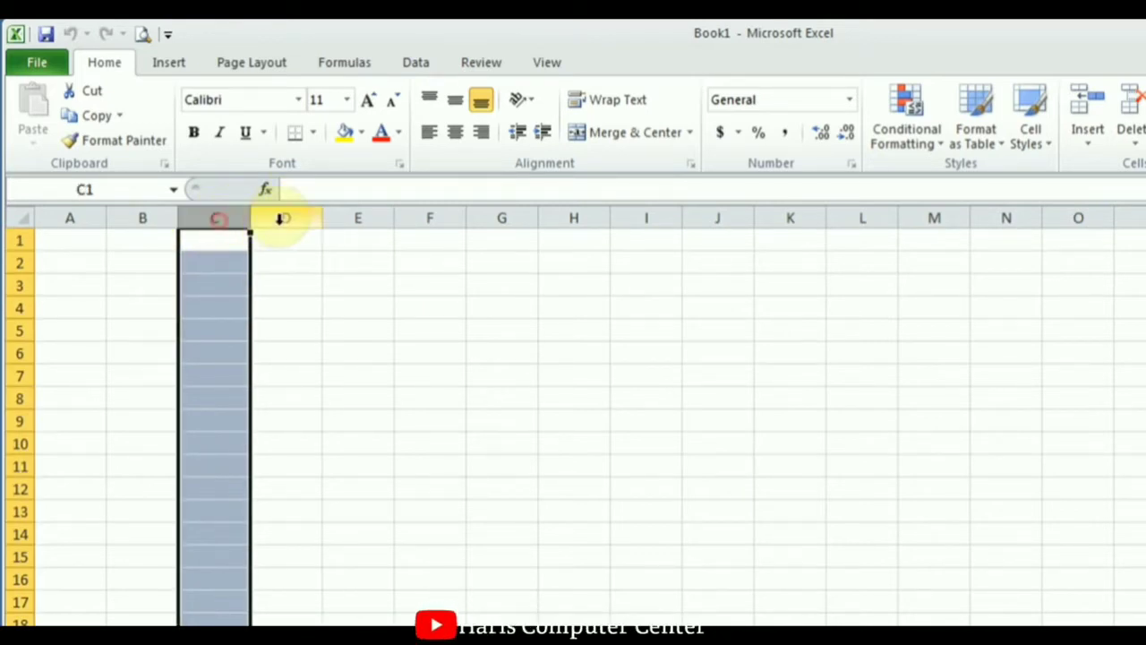
left_click(280, 218)
left_click(356, 218)
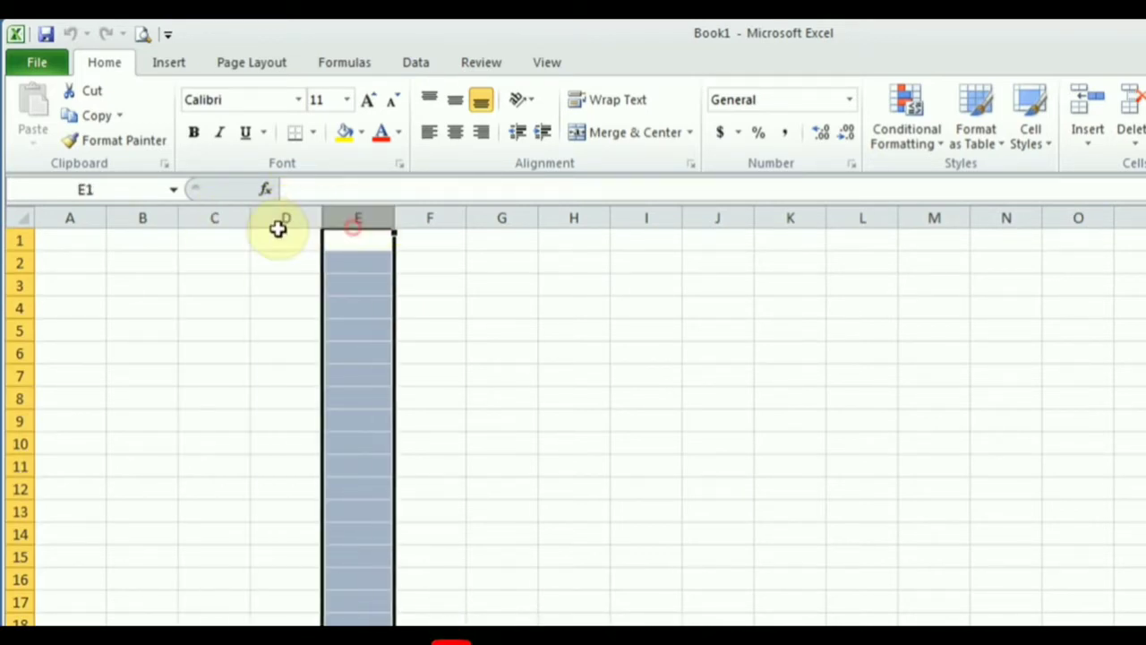
left_click(19, 263)
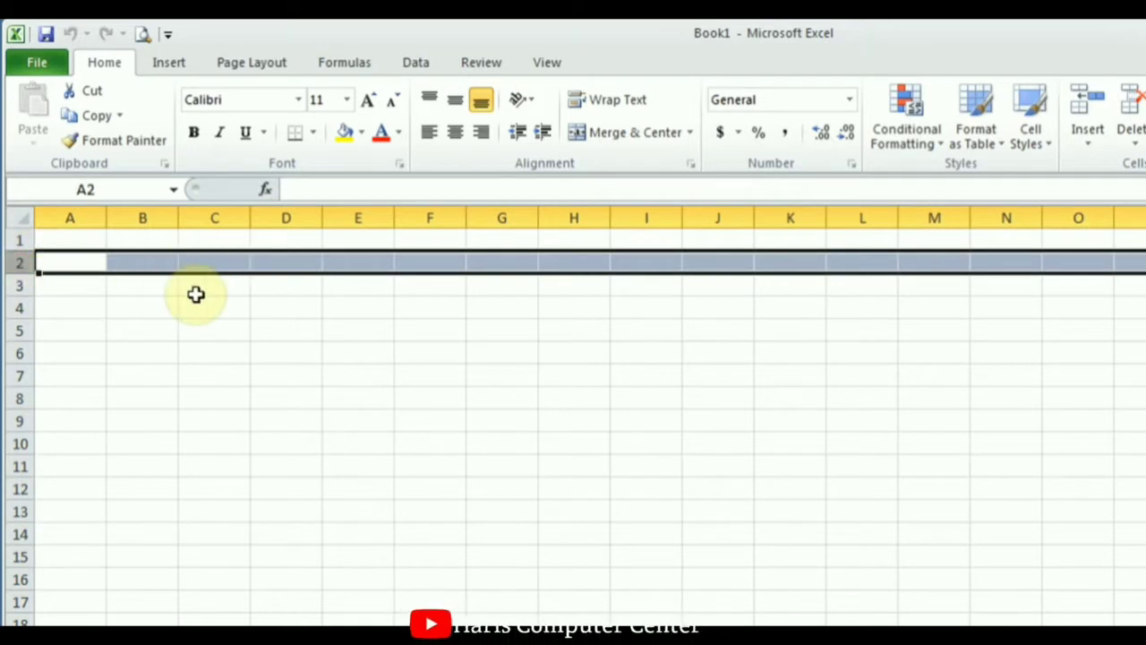
Select cells C1, A1 and B1, then columns A and B, ending on A1.
left_click(224, 245)
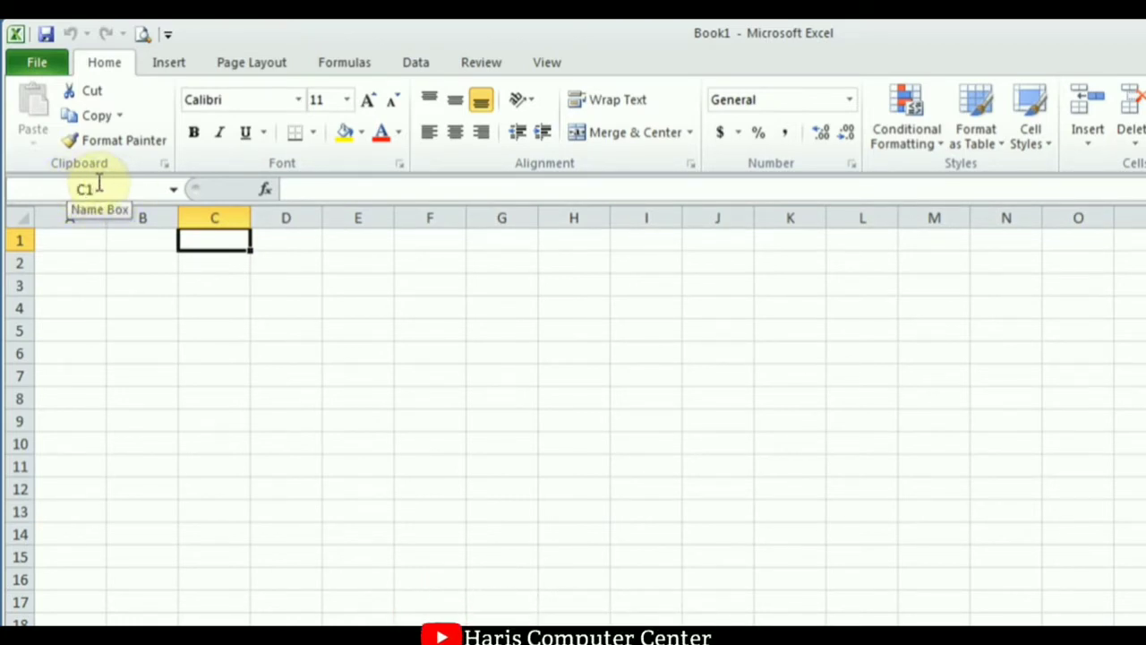
left_click(77, 242)
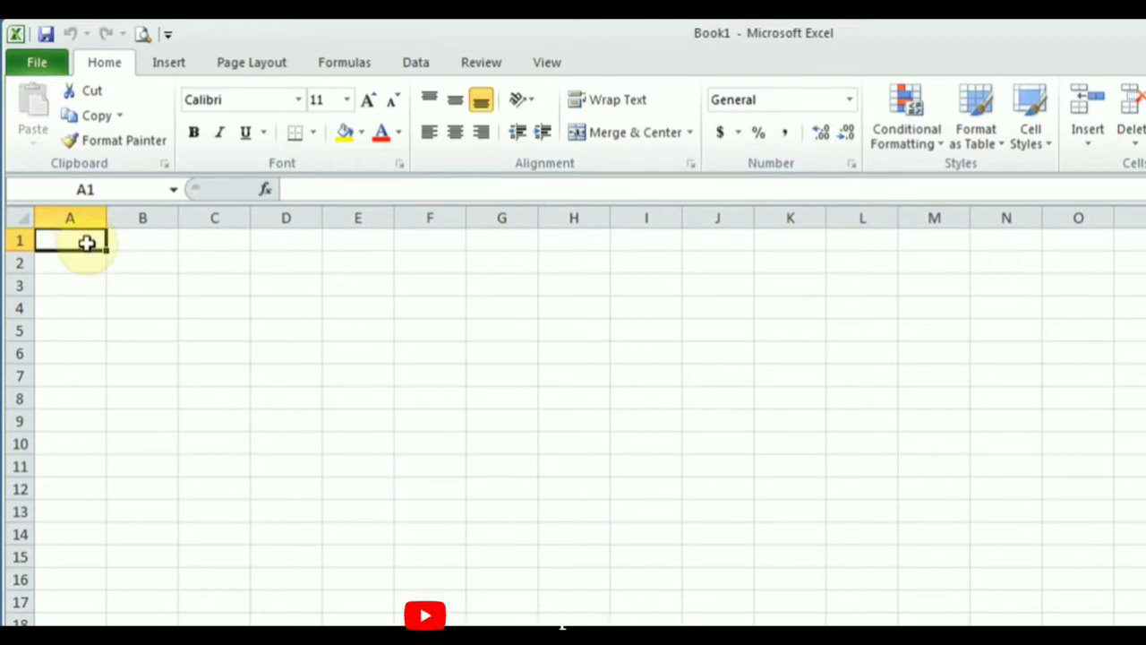
left_click(162, 237)
left_click(79, 248)
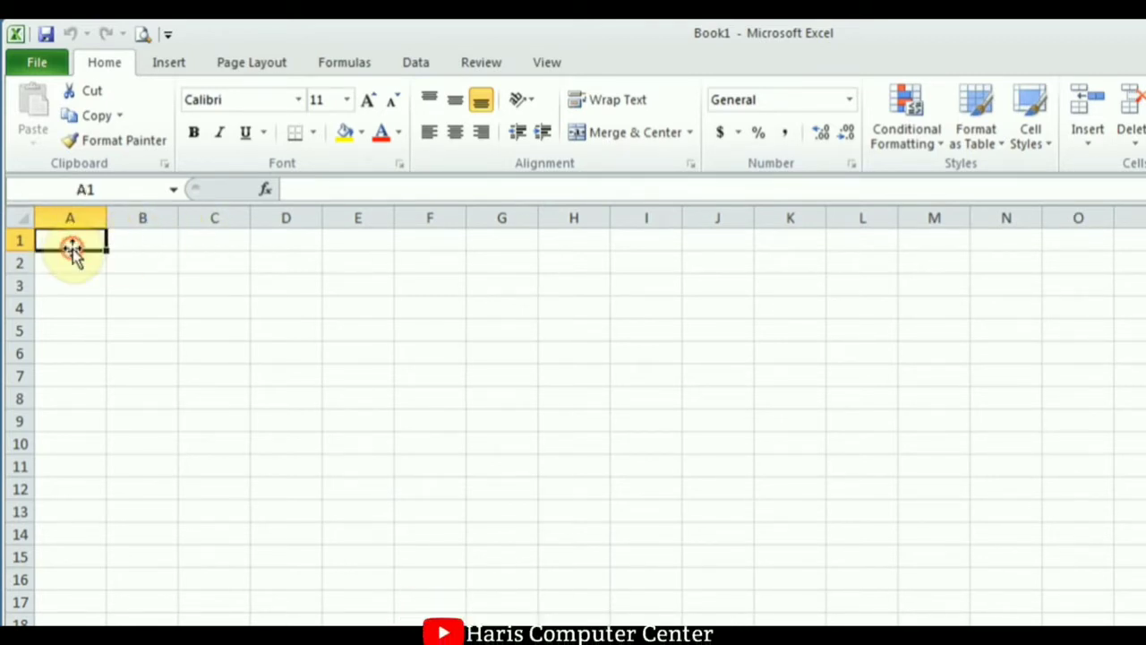
left_click(69, 219)
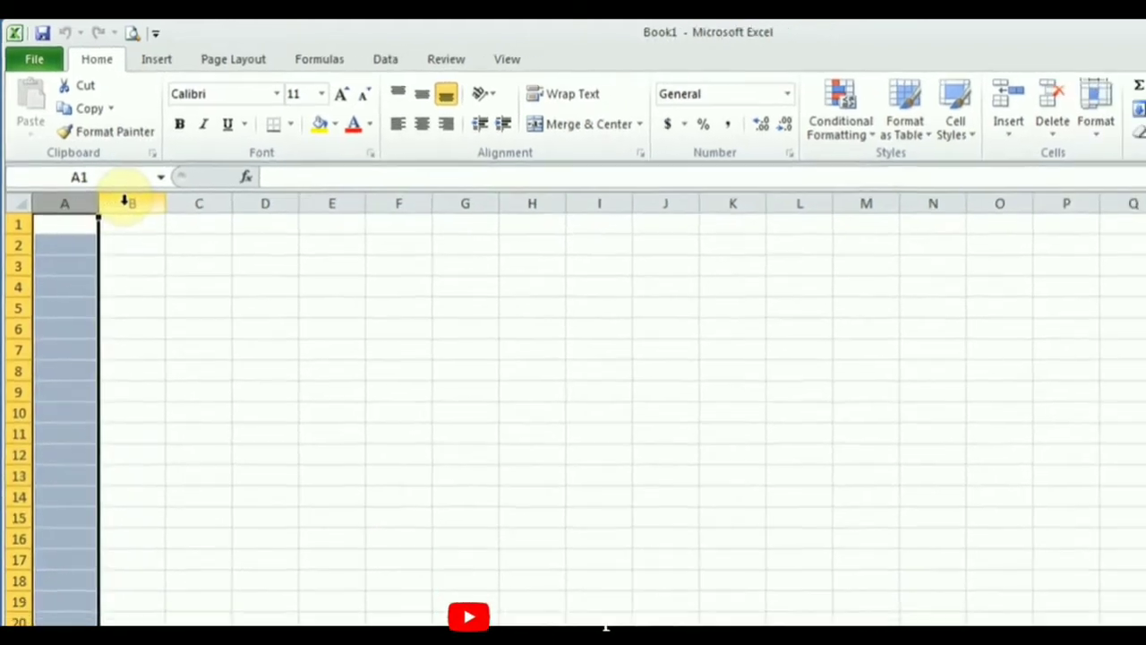
left_click(123, 219)
left_click(79, 242)
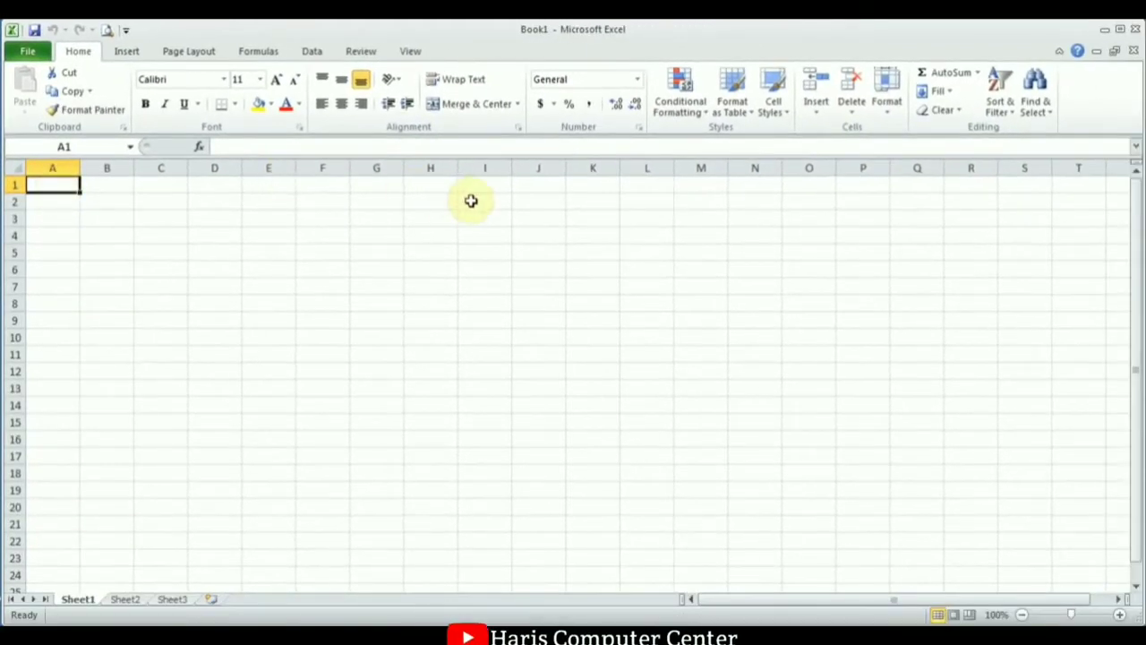
Scroll right across the sheet to column Z, then back to cell A1.
left_click(1120, 600)
left_click(1120, 600)
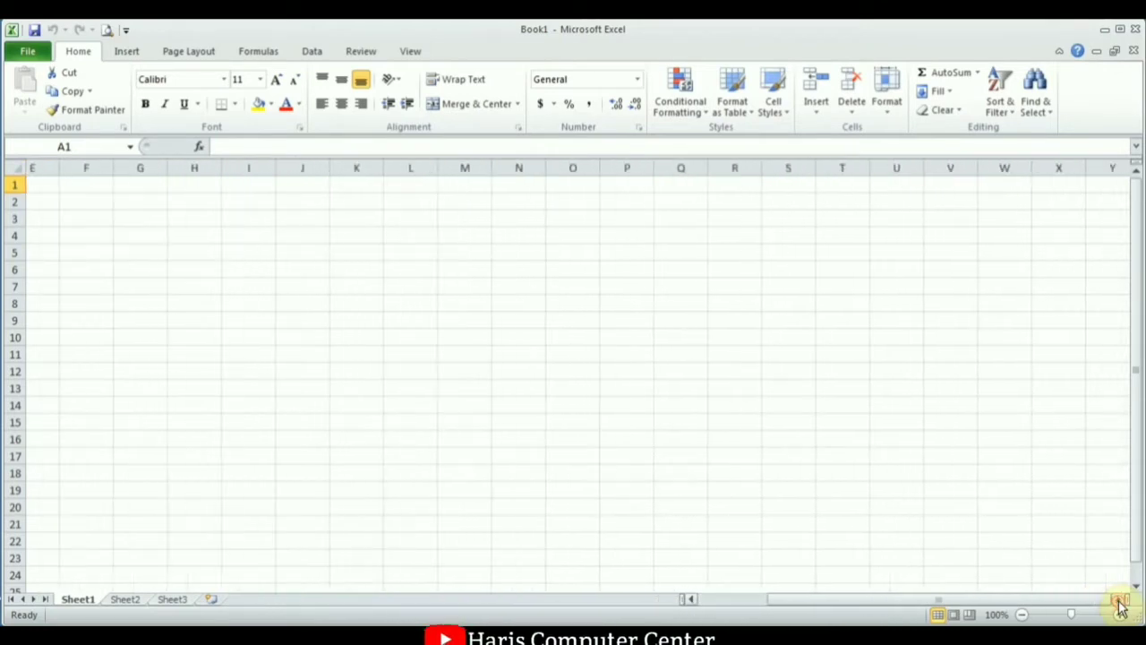
left_click(1120, 600)
left_click(1120, 600)
left_click(1120, 600)
left_click(1120, 600)
left_click(1120, 600)
left_click(1120, 600)
left_click(1120, 600)
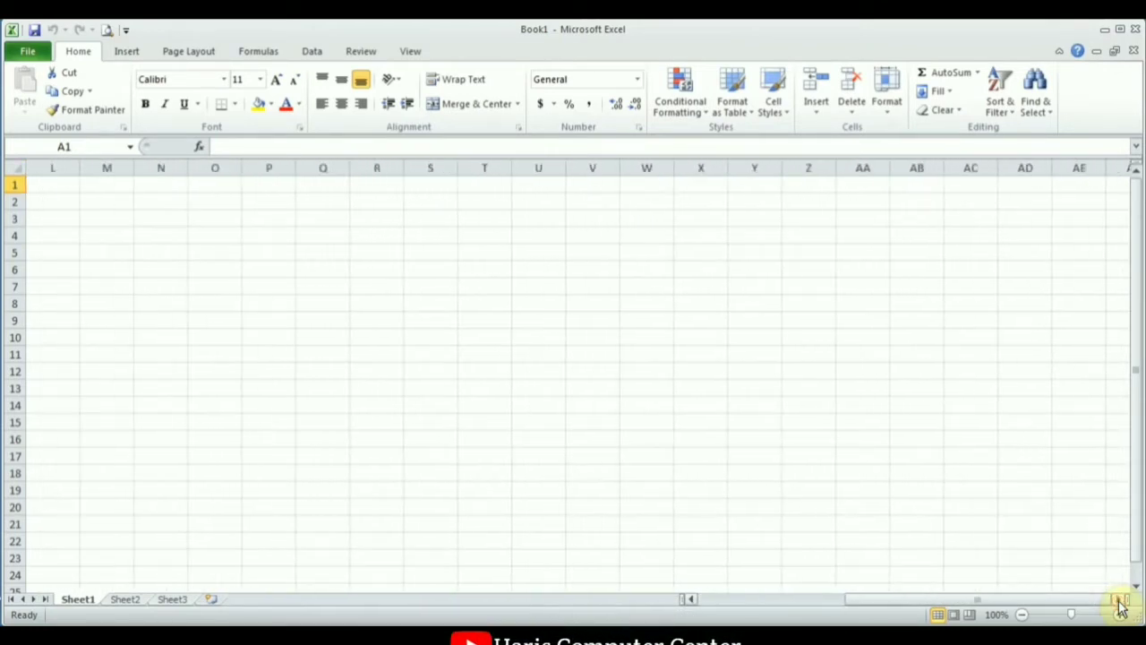
left_click(1120, 600)
left_click(768, 169)
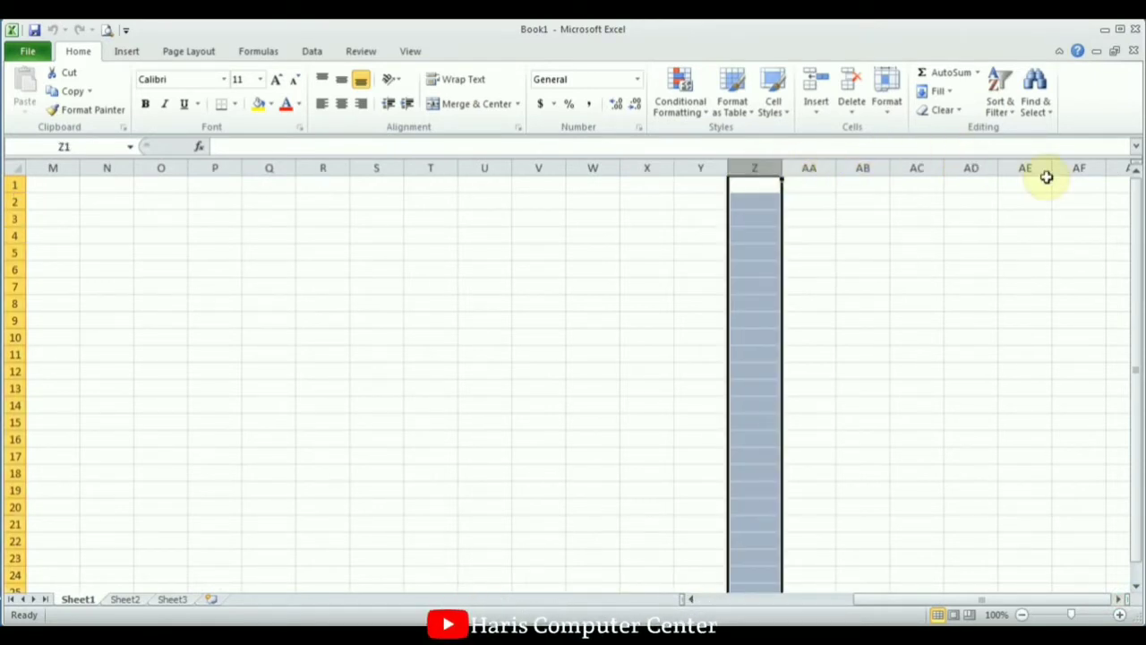
left_click_drag(919, 605, 740, 599)
left_click(68, 188)
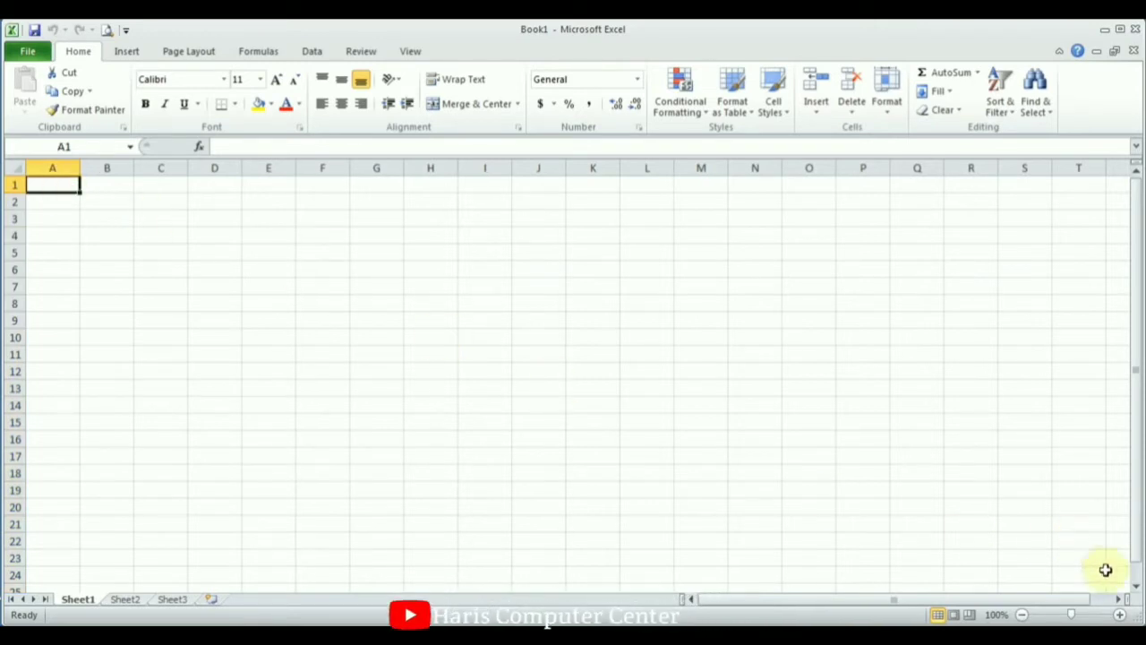
Scroll down the sheet, then jump to the last row at cell A100000.
left_click(1135, 587)
left_click_drag(1135, 587, 1135, 587)
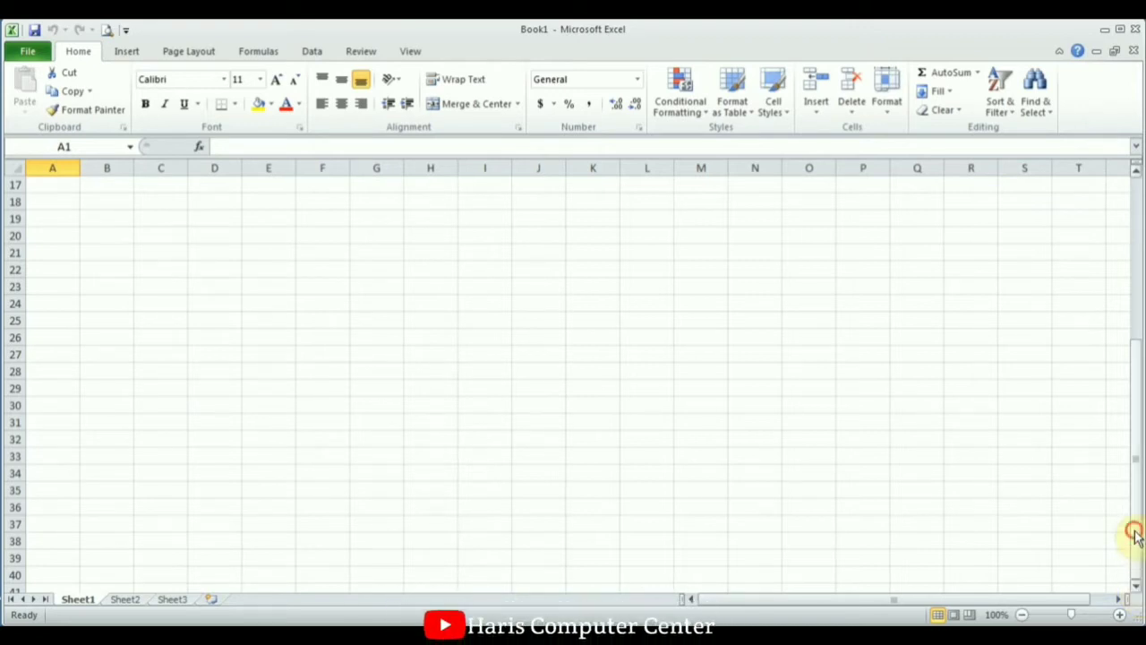
left_click_drag(1134, 538, 1128, 371)
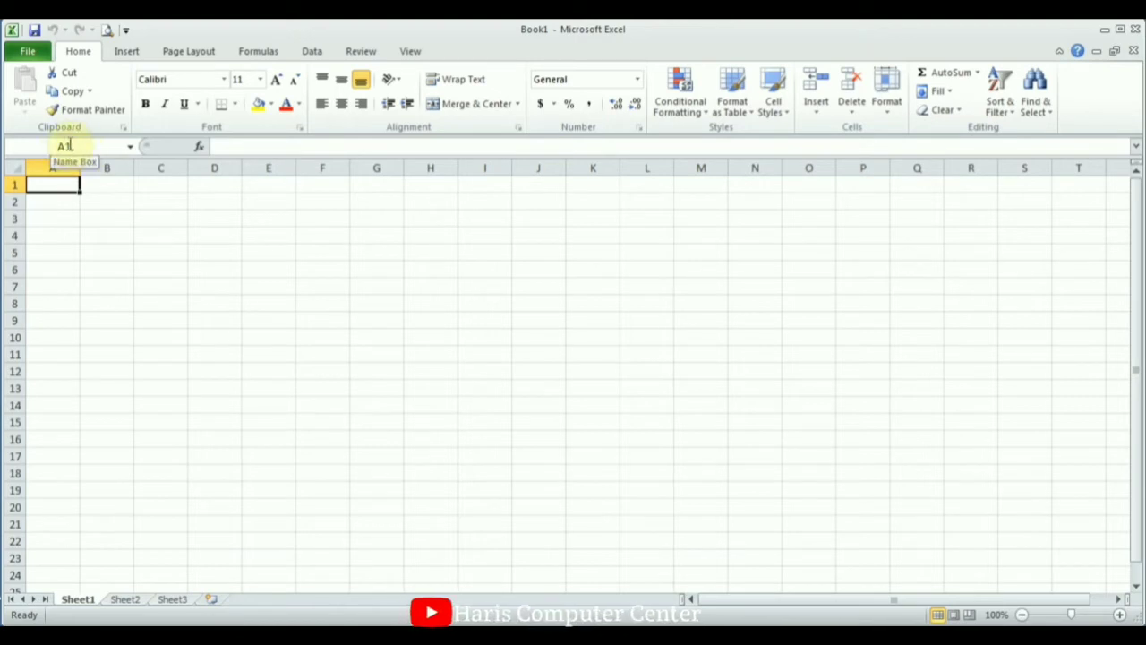
left_click(70, 146)
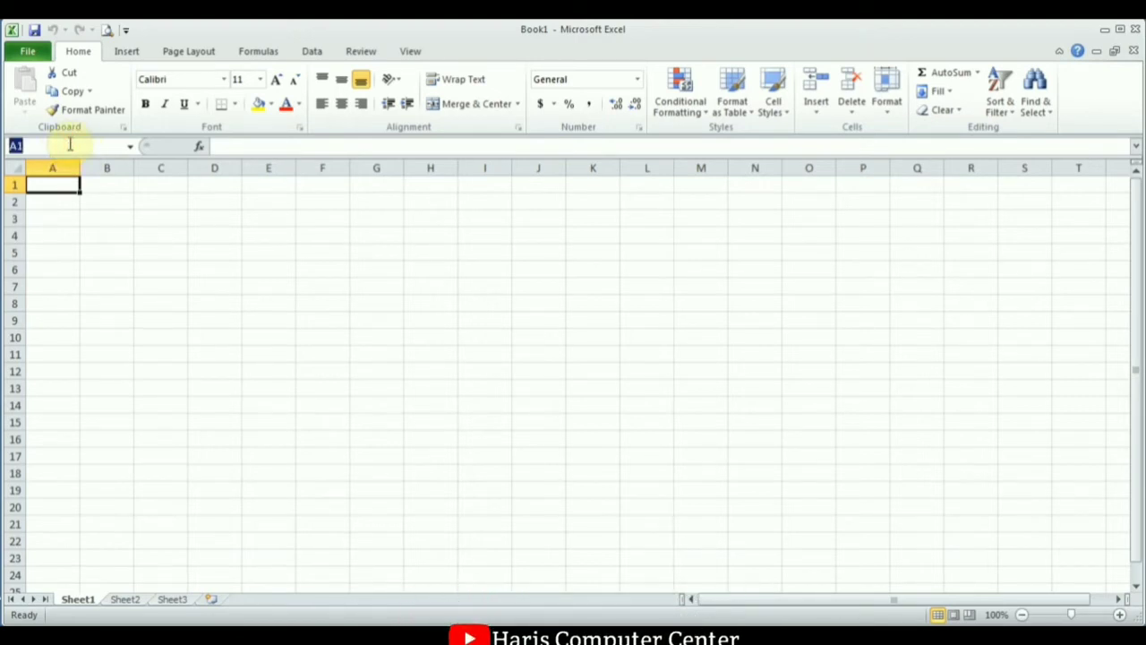
type("a")
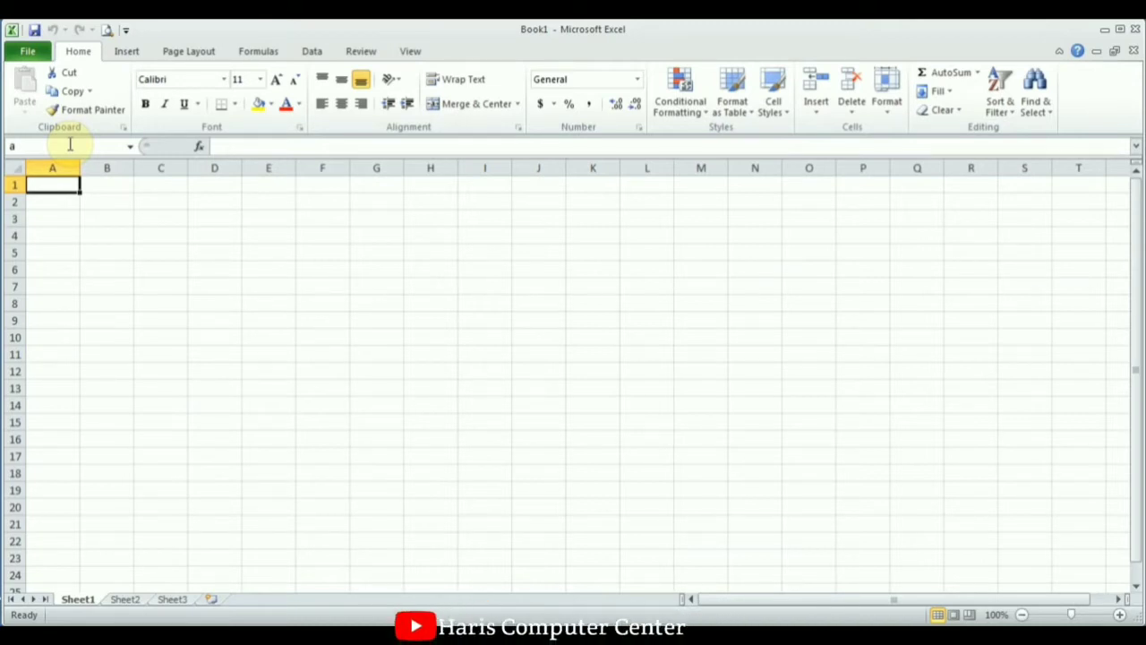
type("100000")
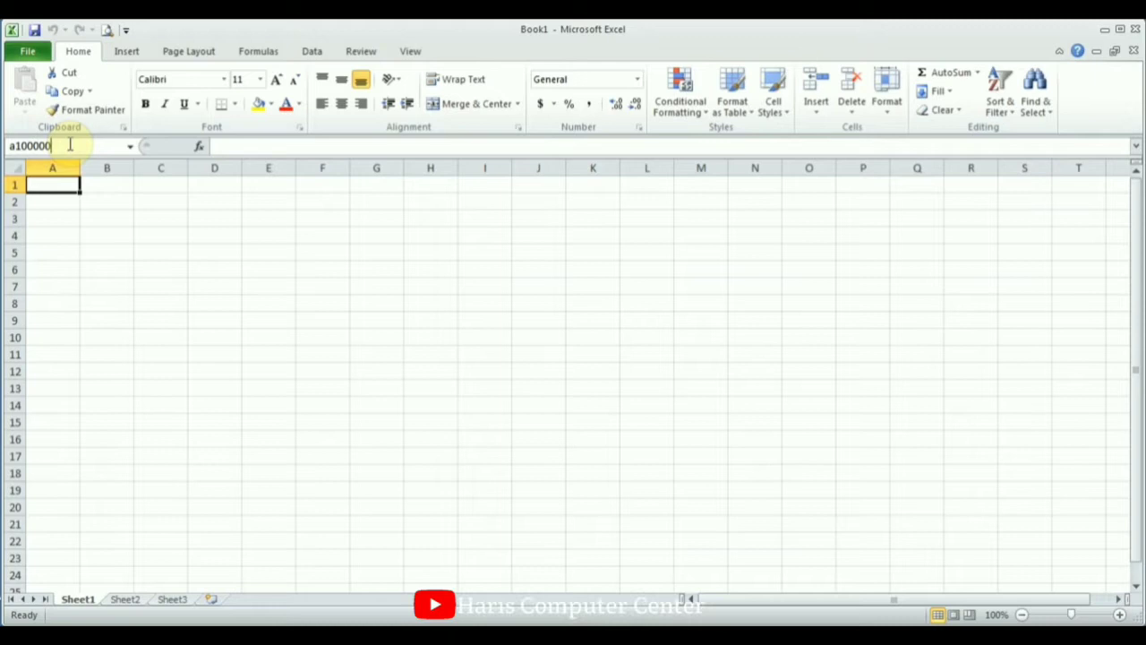
key("Return")
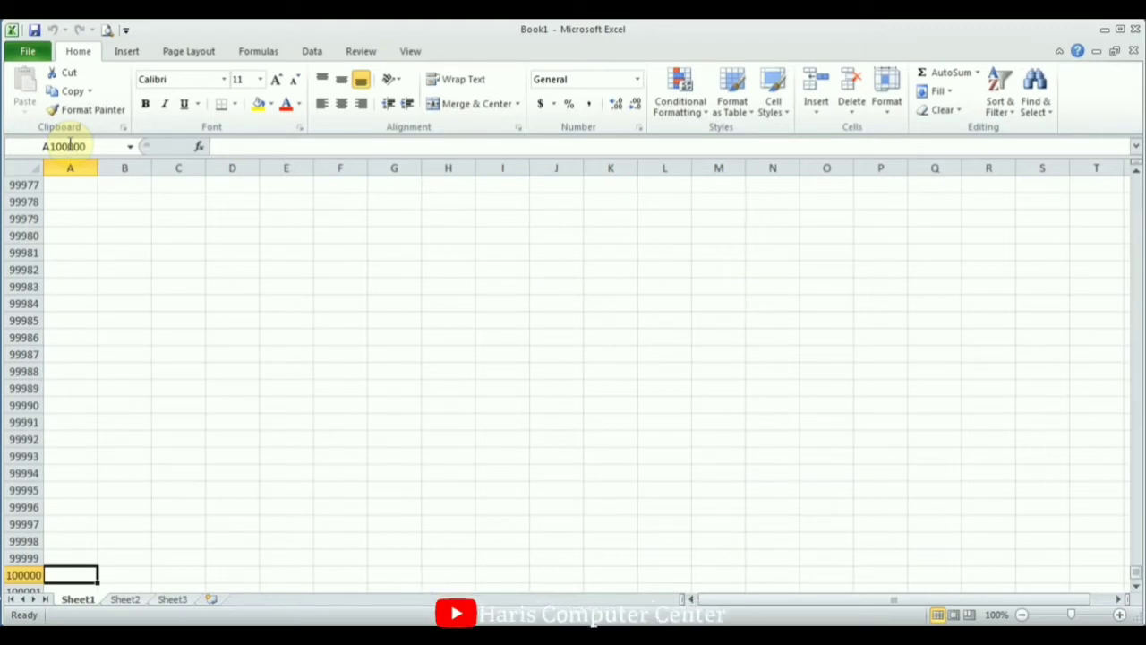
left_click(70, 558)
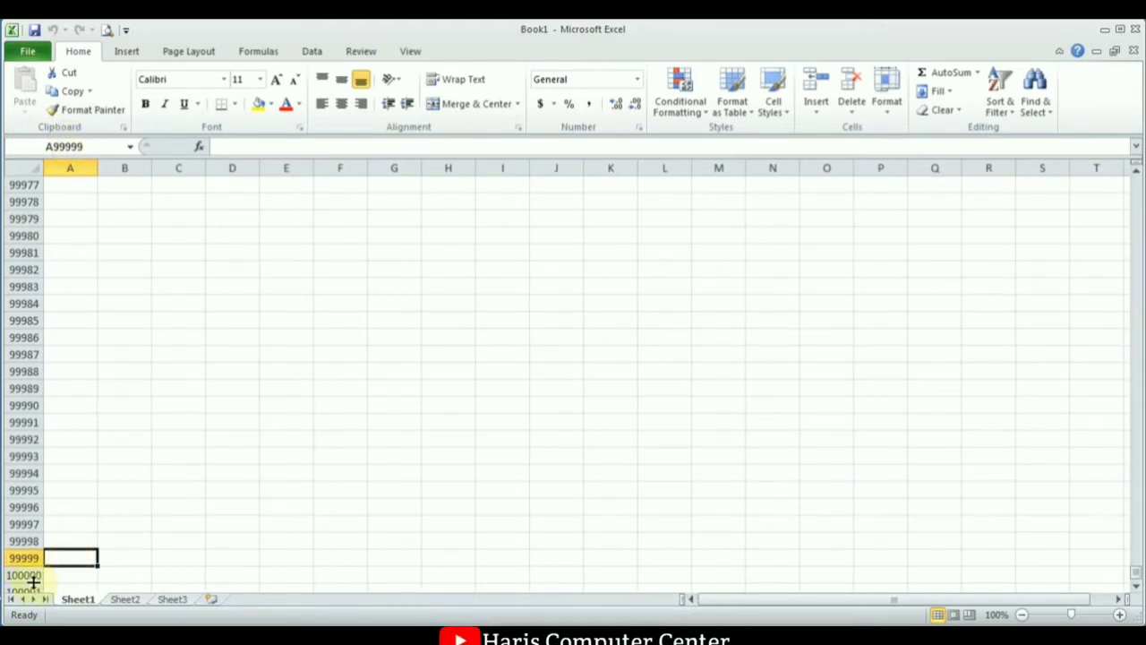
left_click(59, 576)
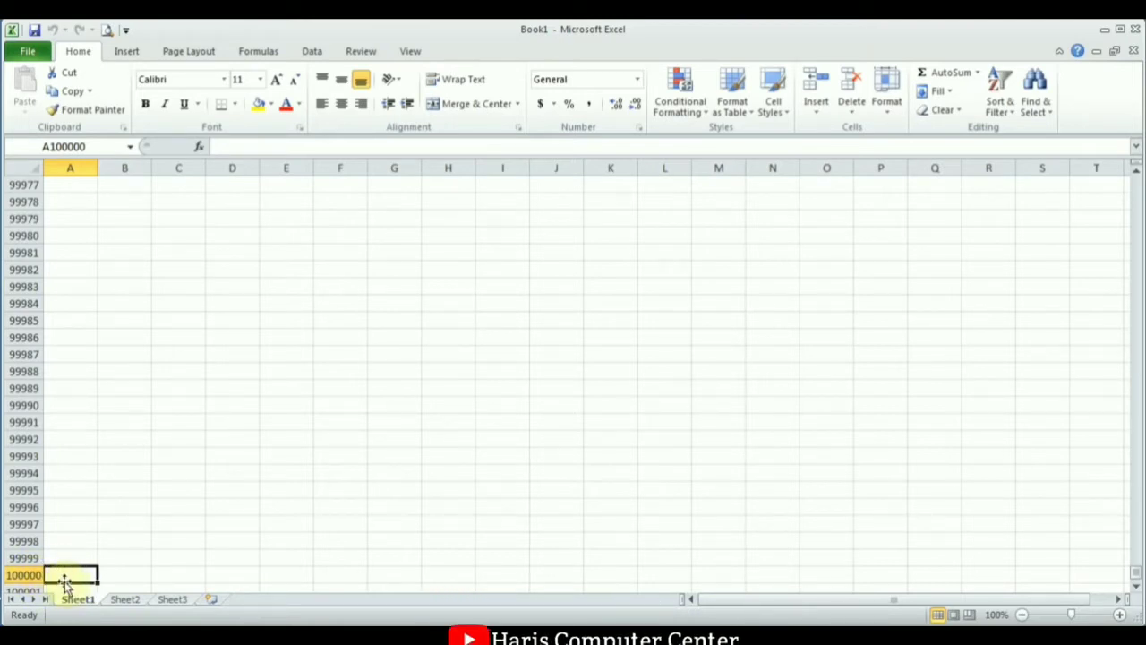
Jump back to cell A1 at the top of the sheet.
left_click(84, 144)
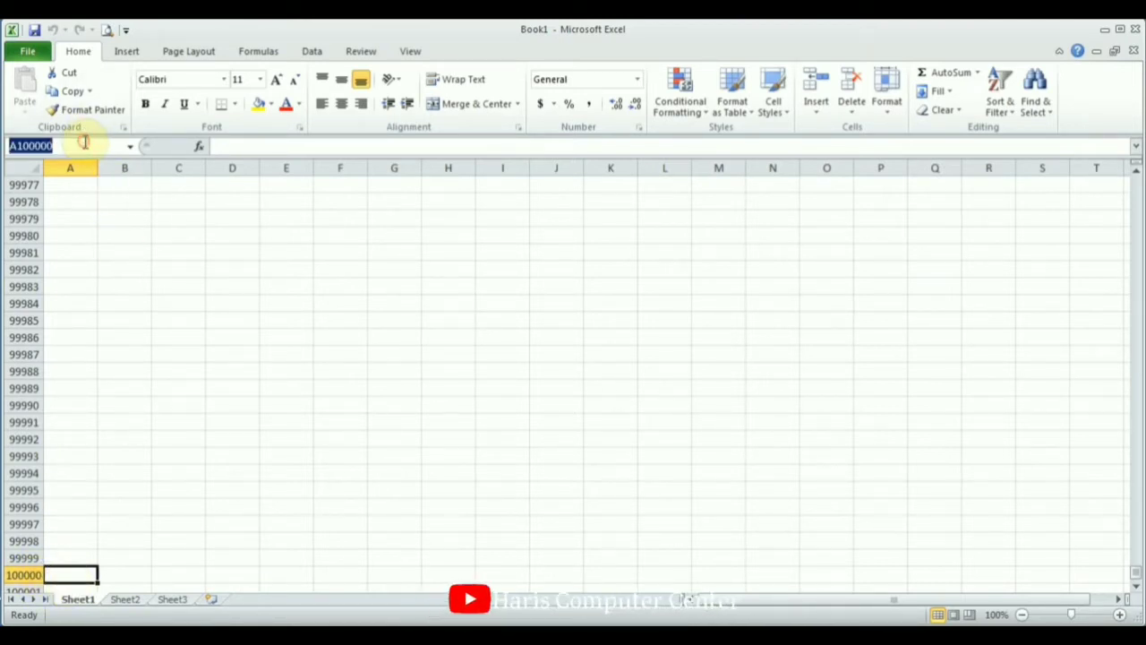
type("a1")
key("Return")
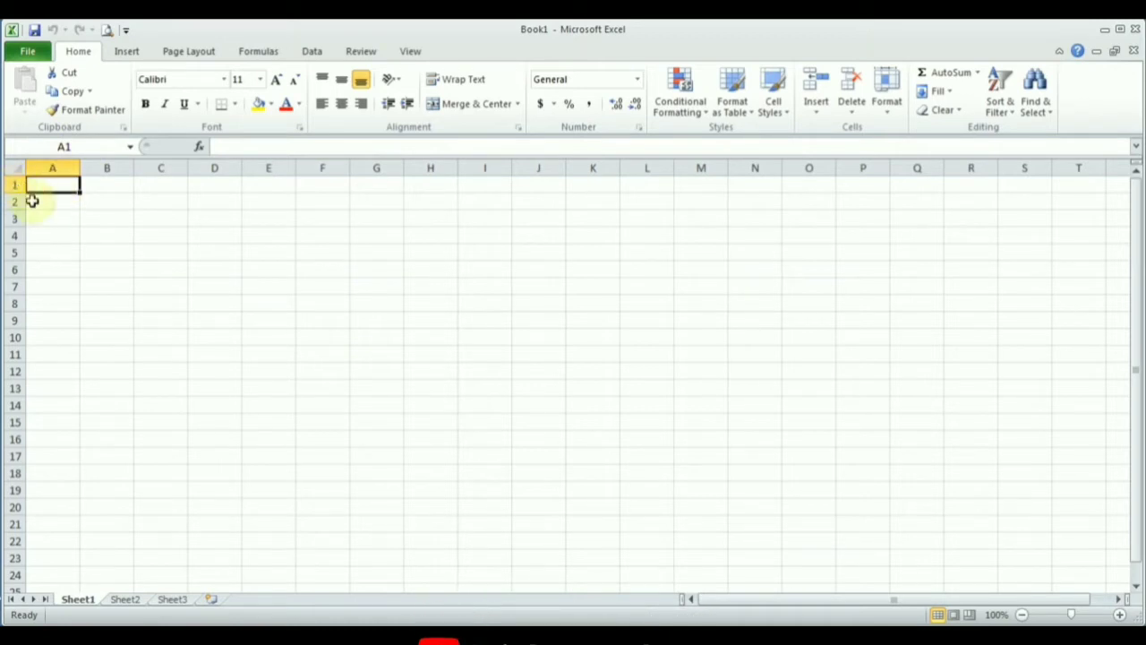
left_click_drag(1133, 359, 1130, 208)
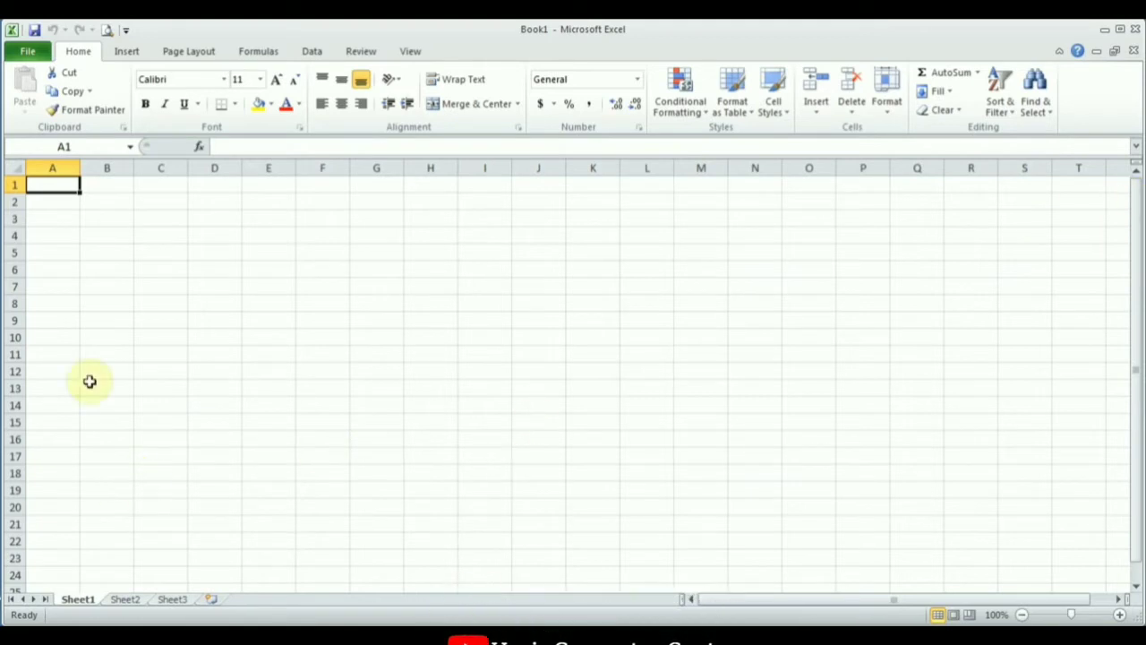
left_click(70, 149)
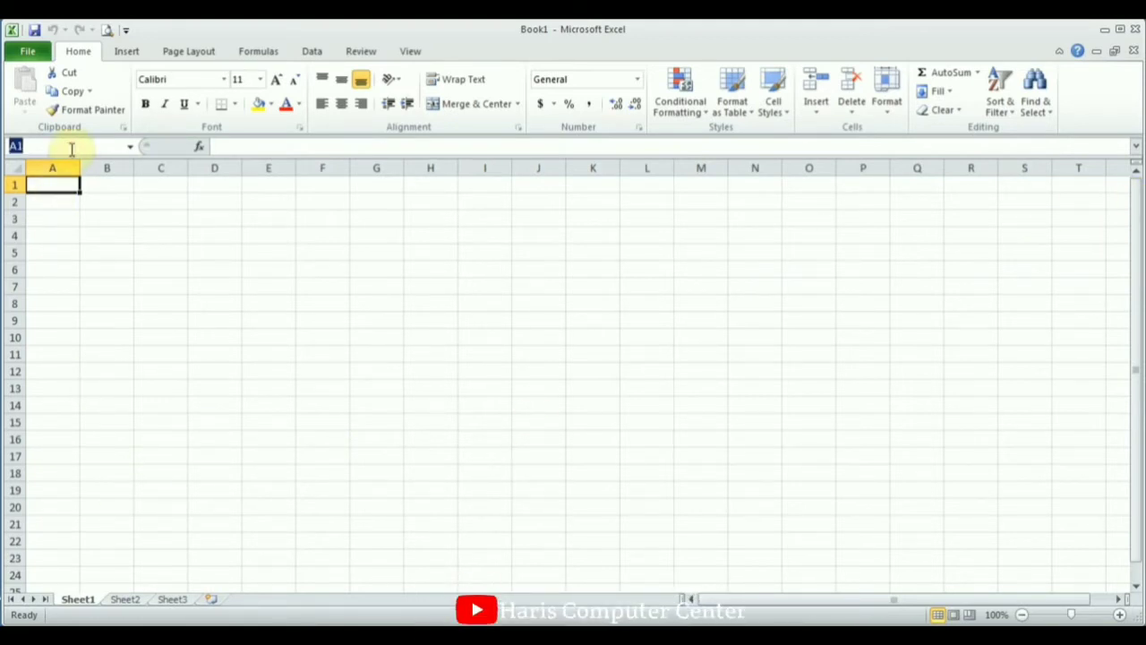
left_click(57, 189)
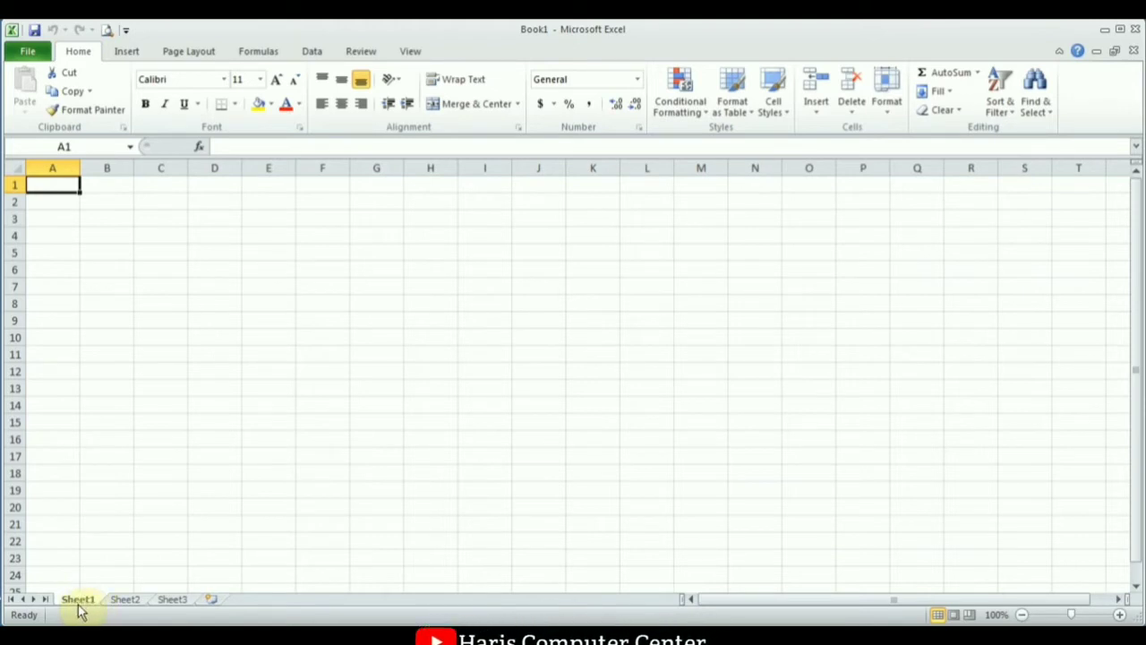
Look at Sheet2 and Sheet3, then return to Sheet1.
left_click(129, 602)
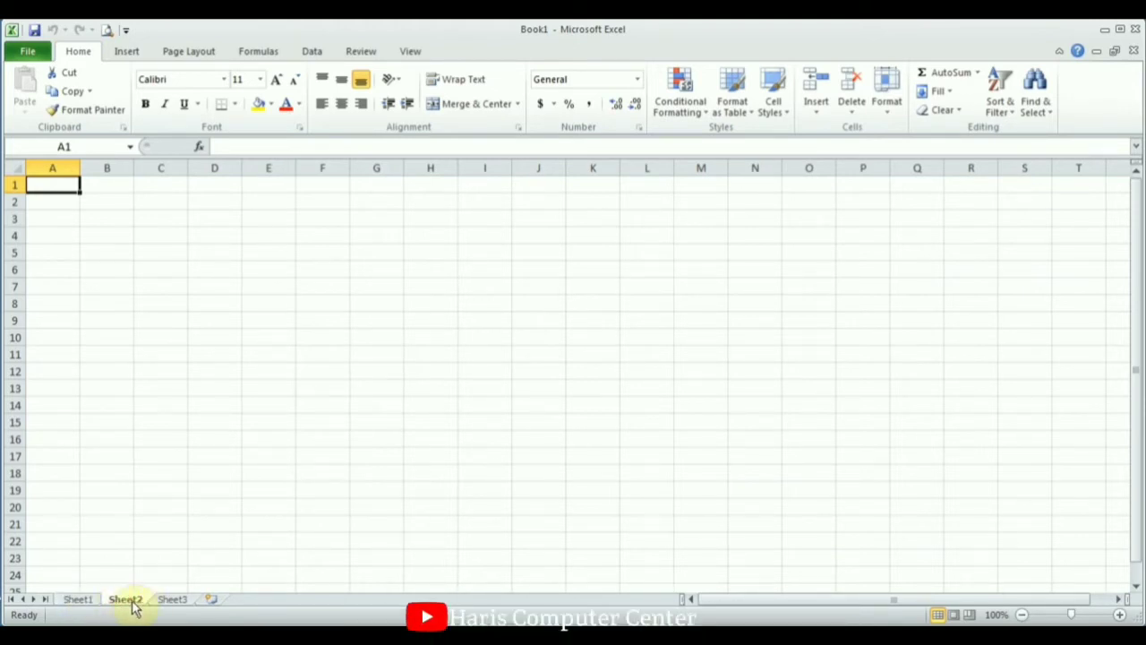
left_click(173, 600)
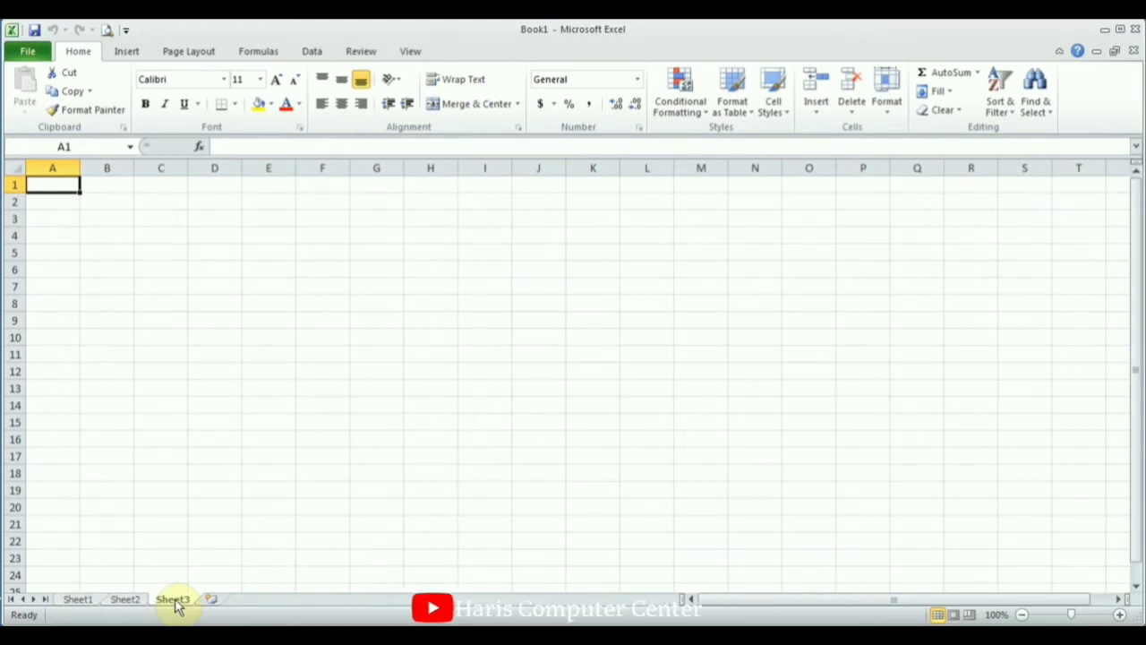
left_click(81, 599)
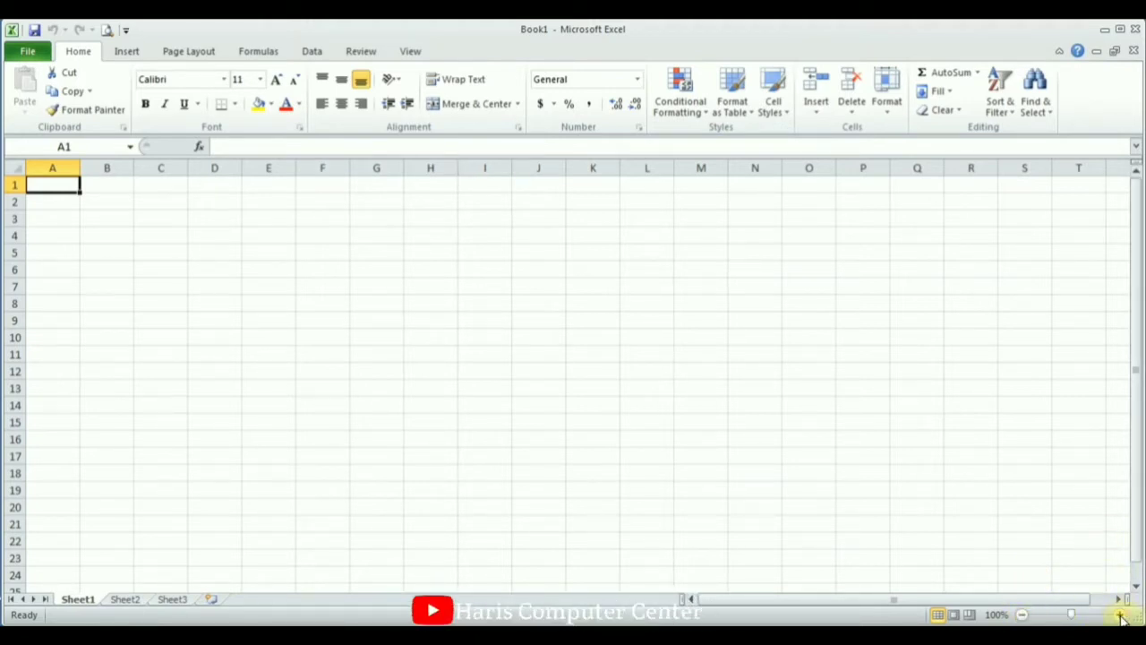
Zoom the sheet in four steps to 140% and show the View tab.
left_click(1121, 617)
left_click(1121, 616)
left_click(1121, 617)
left_click(1121, 617)
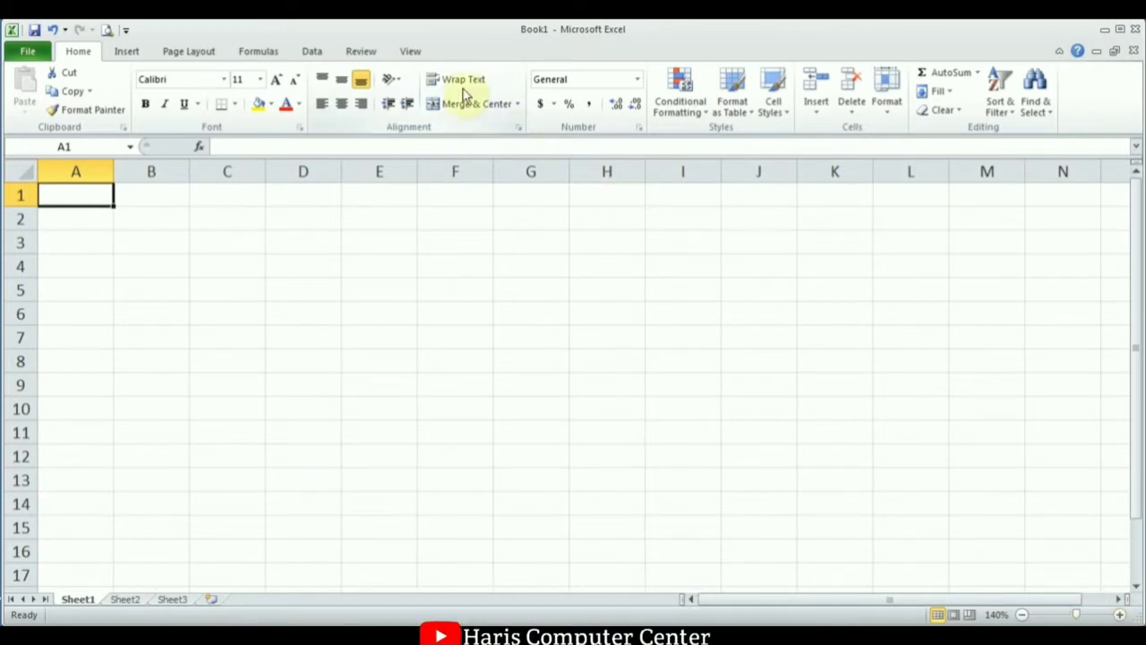
left_click(409, 52)
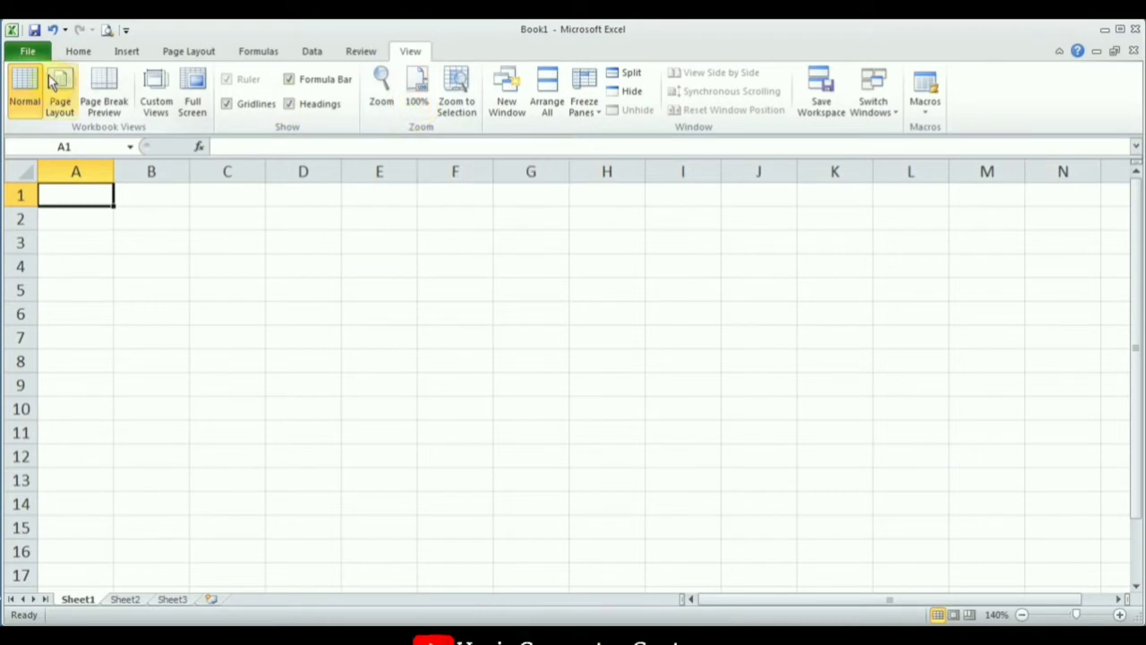
Collapse the ribbon by double-clicking Home, peek at it once, then pin it open again.
left_click(82, 51)
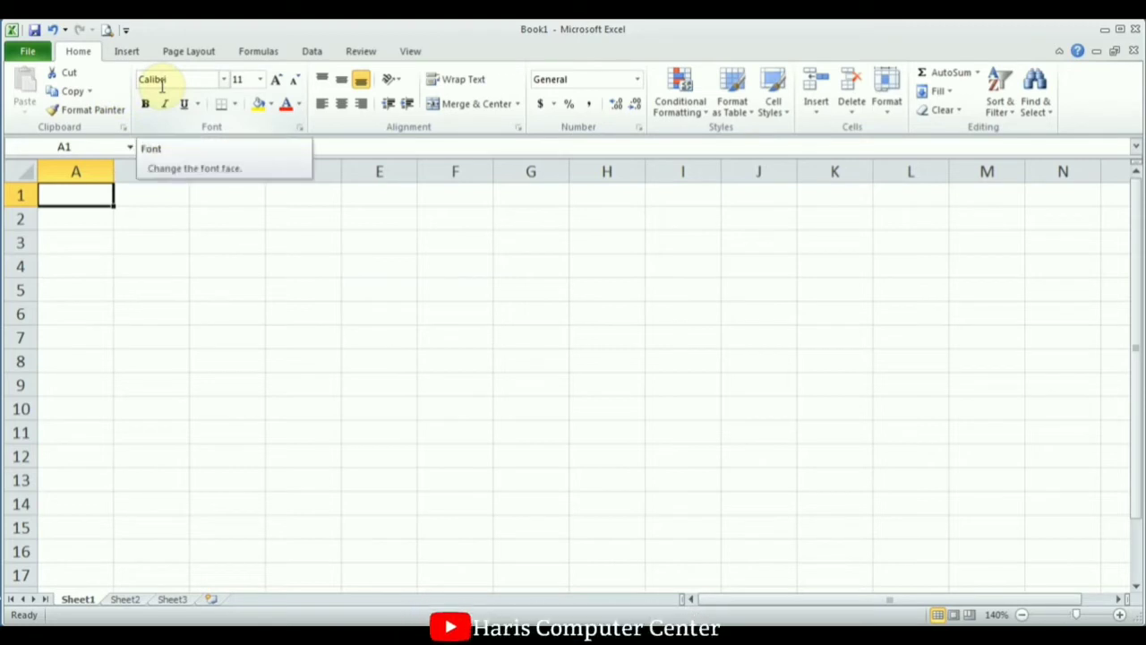
double_click(79, 54)
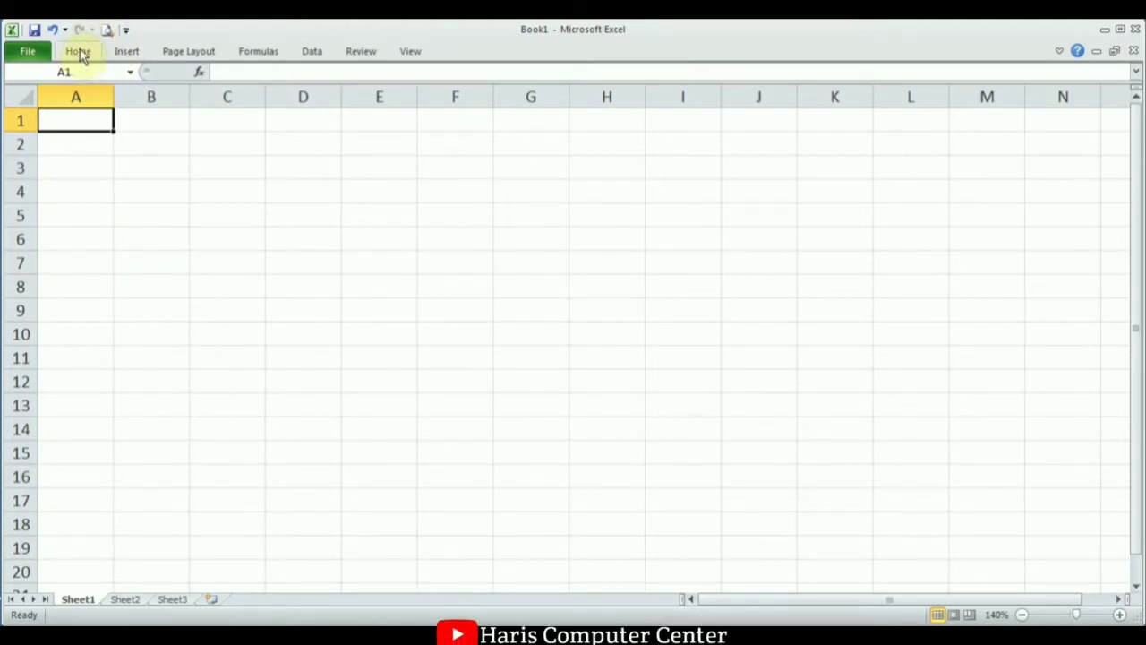
left_click(79, 51)
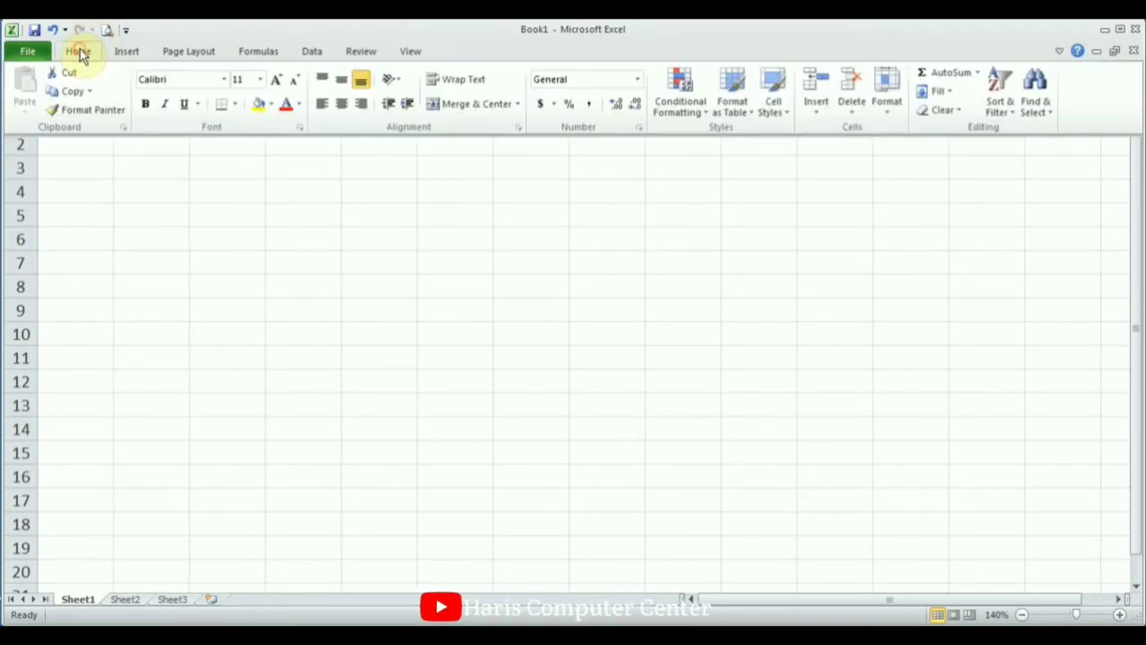
left_click(94, 160)
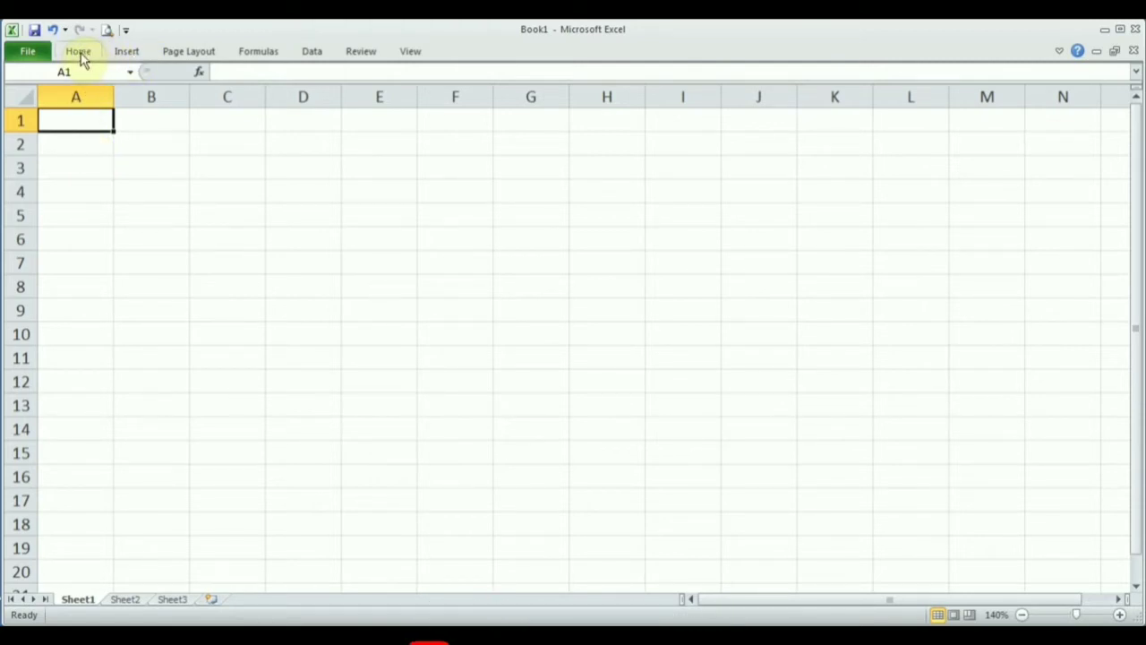
double_click(79, 56)
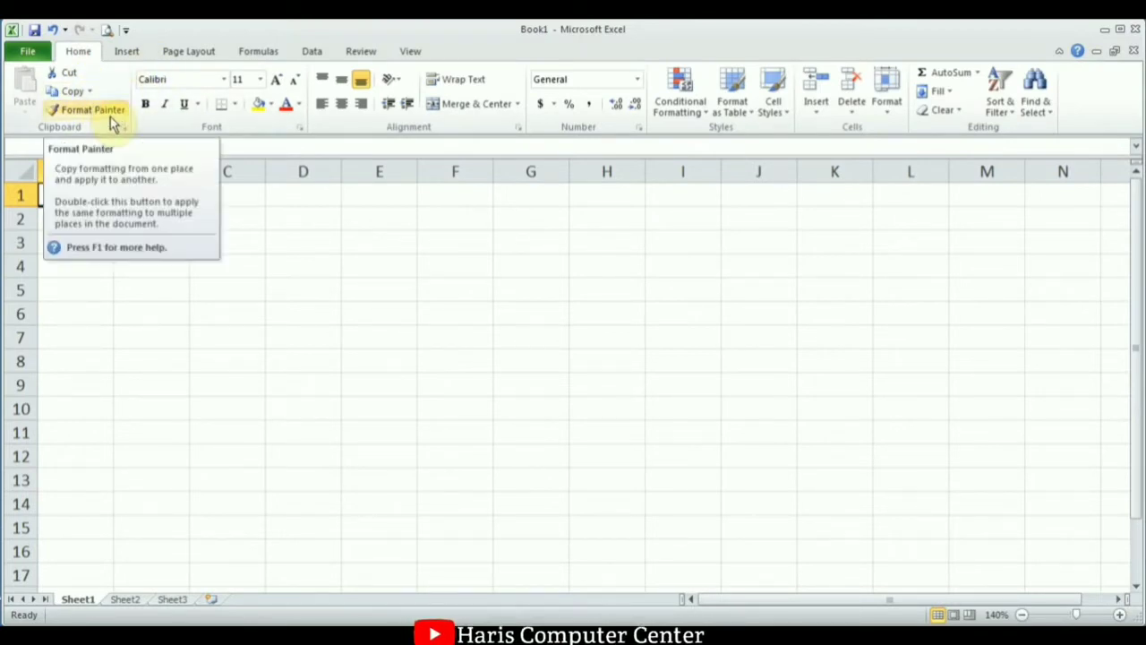
left_click(141, 52)
left_click(90, 53)
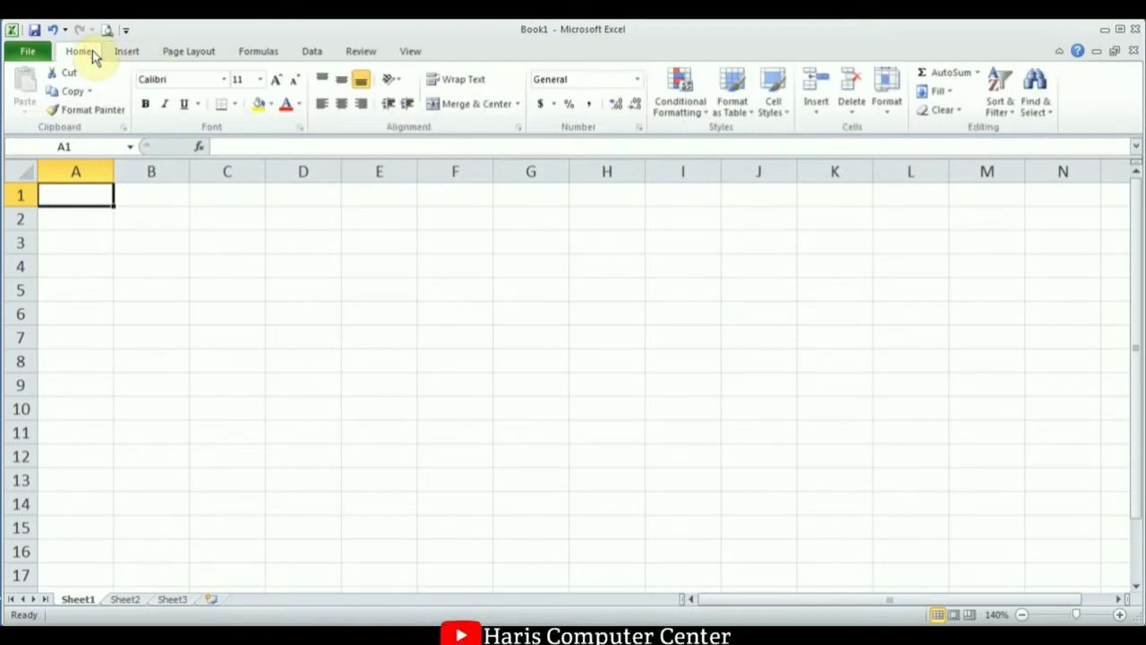
left_click(125, 54)
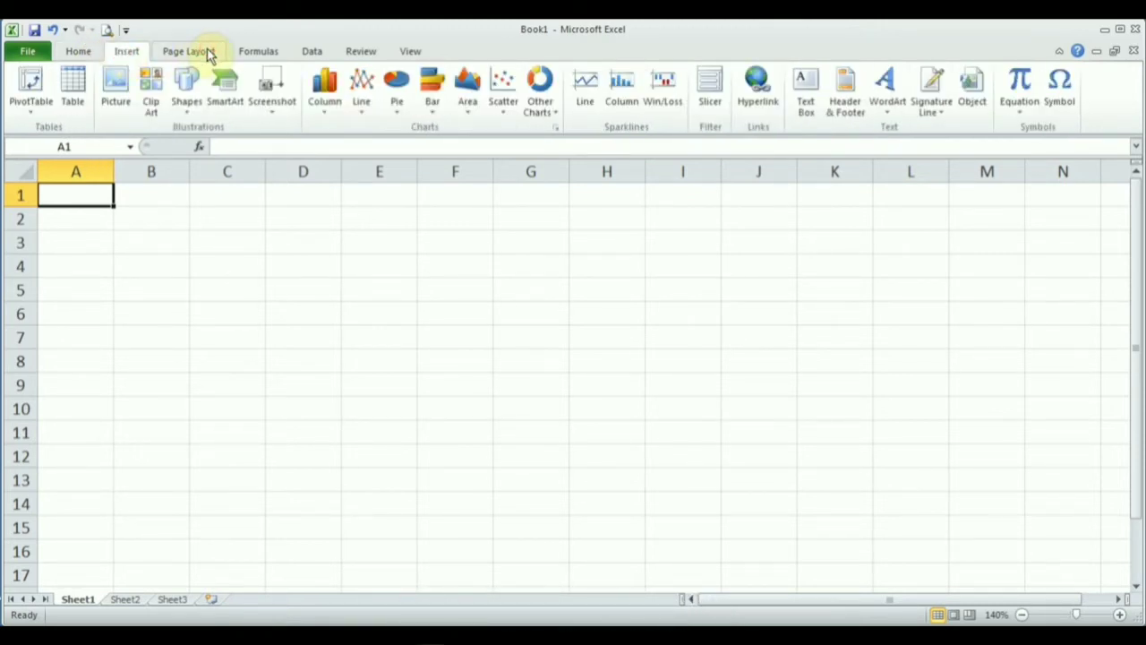
left_click(262, 52)
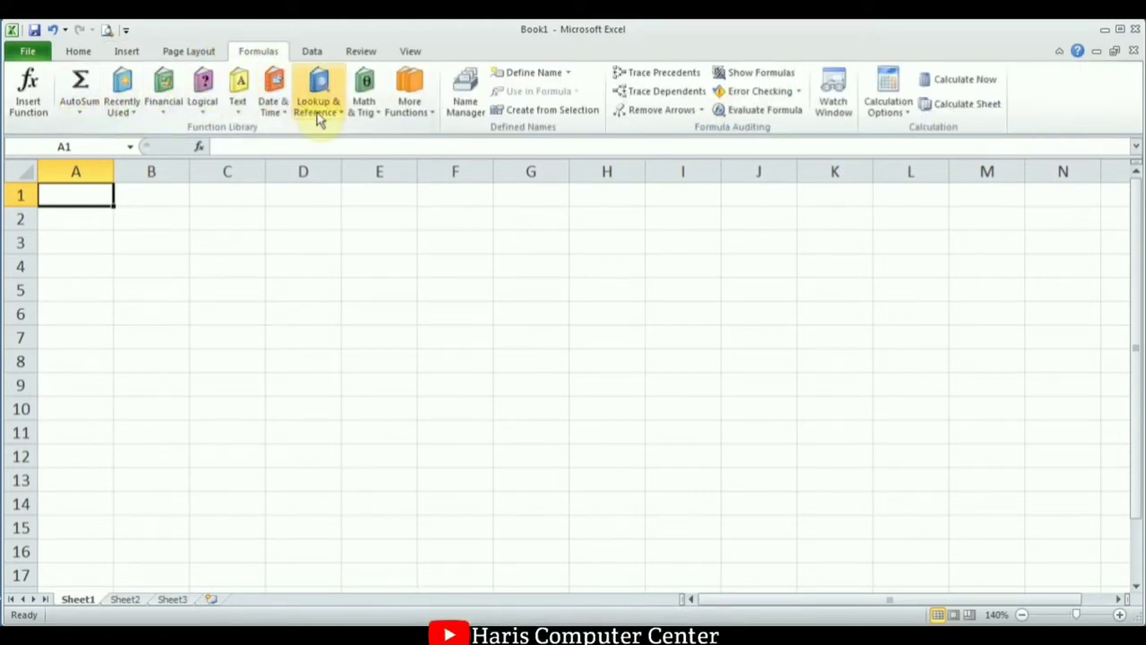
left_click(79, 51)
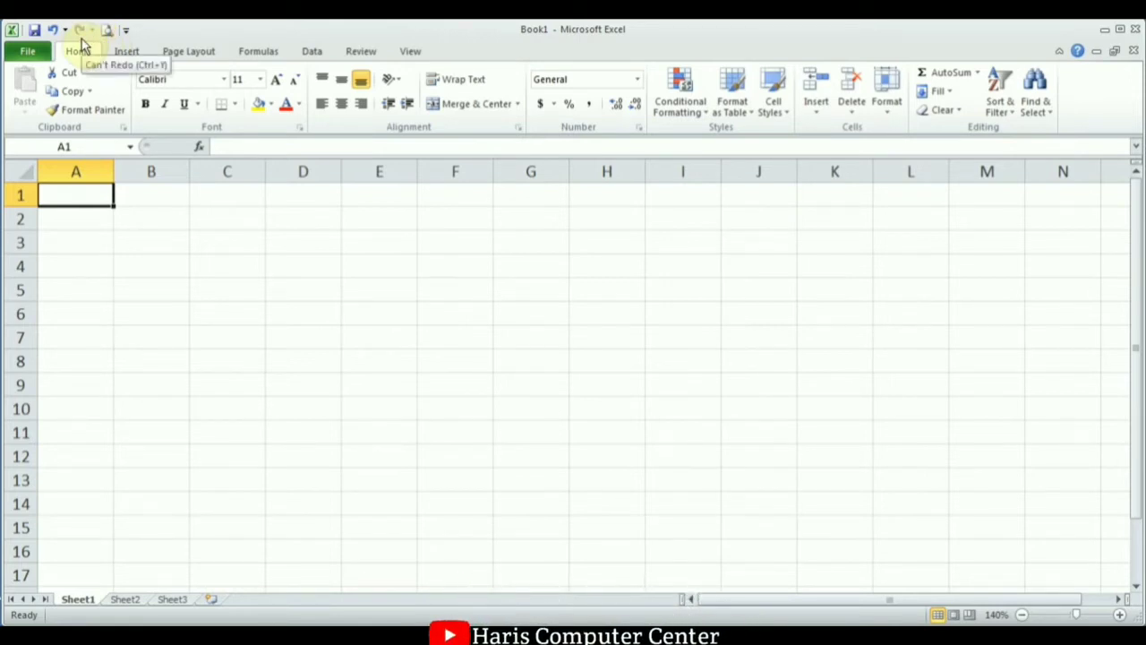
Add Quick Print from the Customize Quick Access Toolbar list, then reopen that list.
left_click(126, 34)
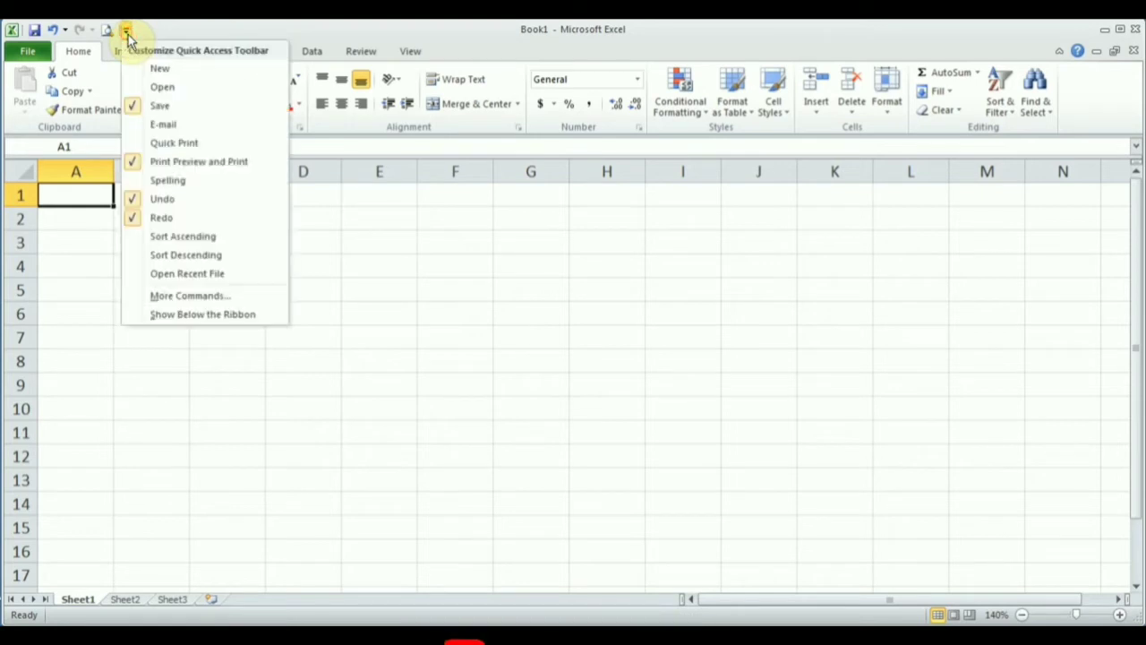
left_click(185, 146)
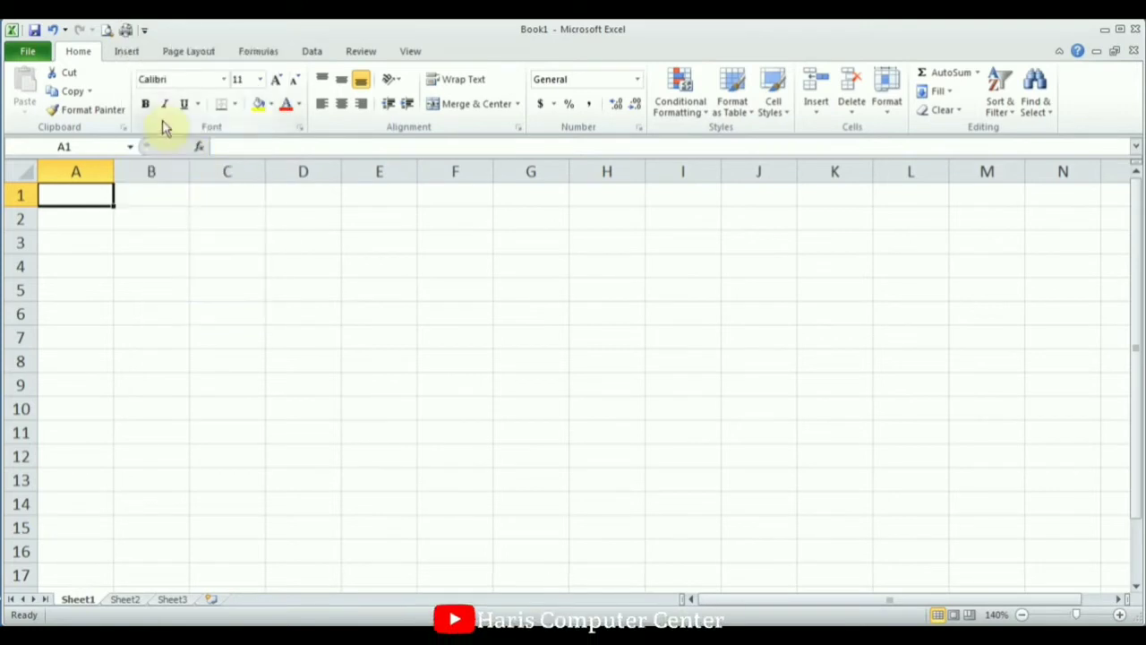
left_click(144, 32)
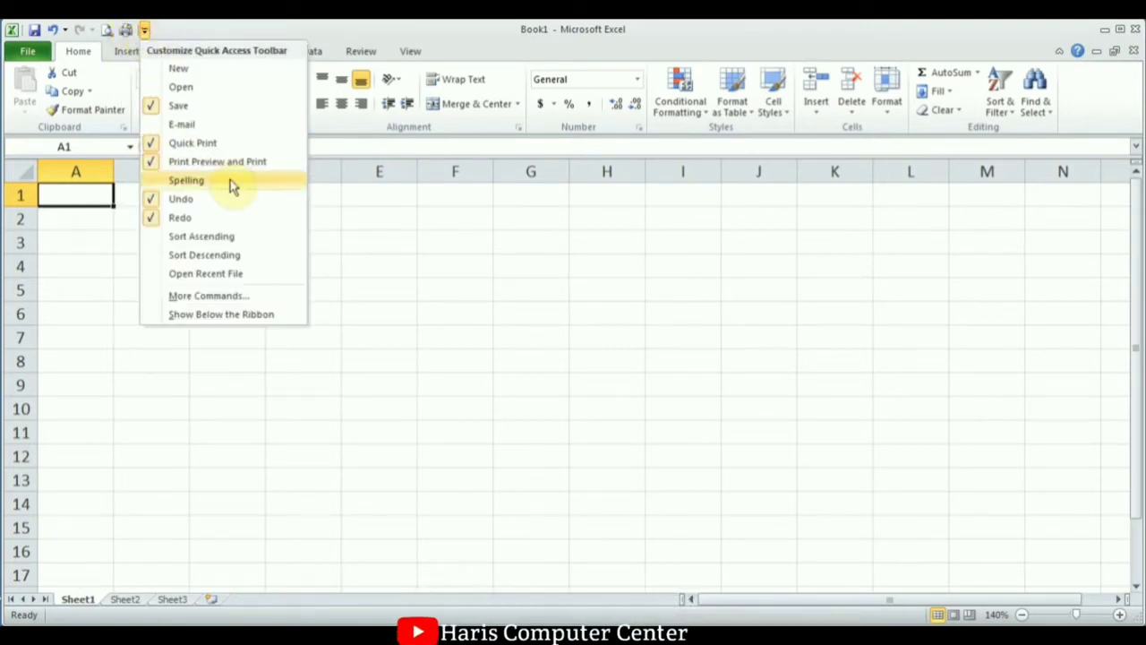
left_click(187, 30)
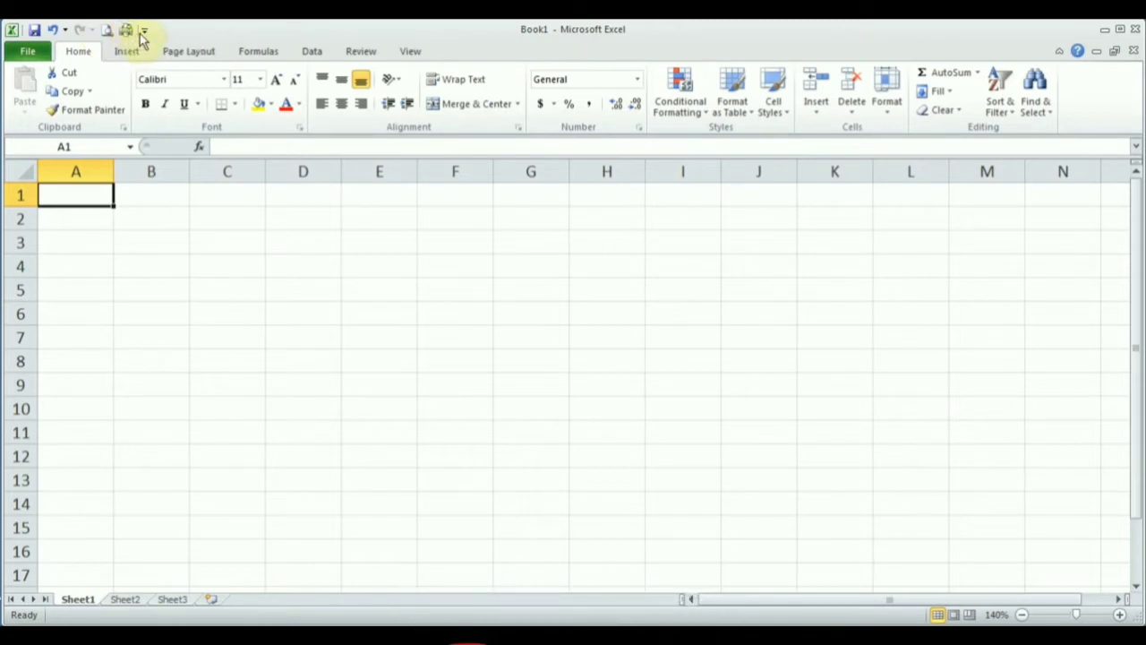
left_click(145, 31)
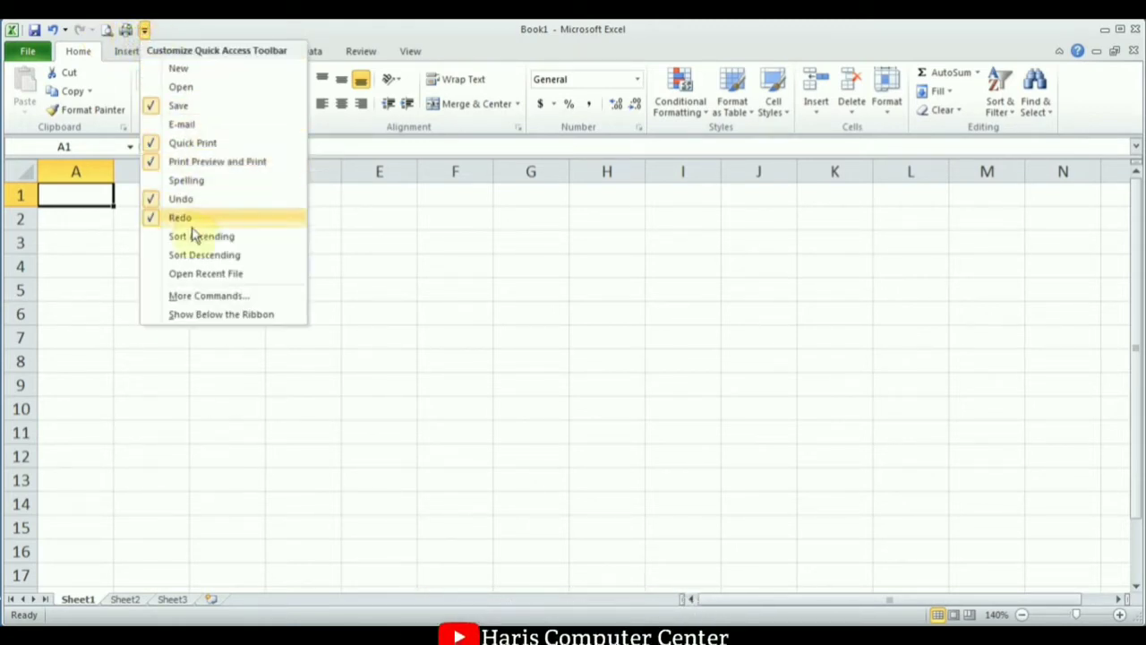
Browse the All Commands and Home Tab lists in More Commands, then go to Customize Ribbon.
left_click(204, 299)
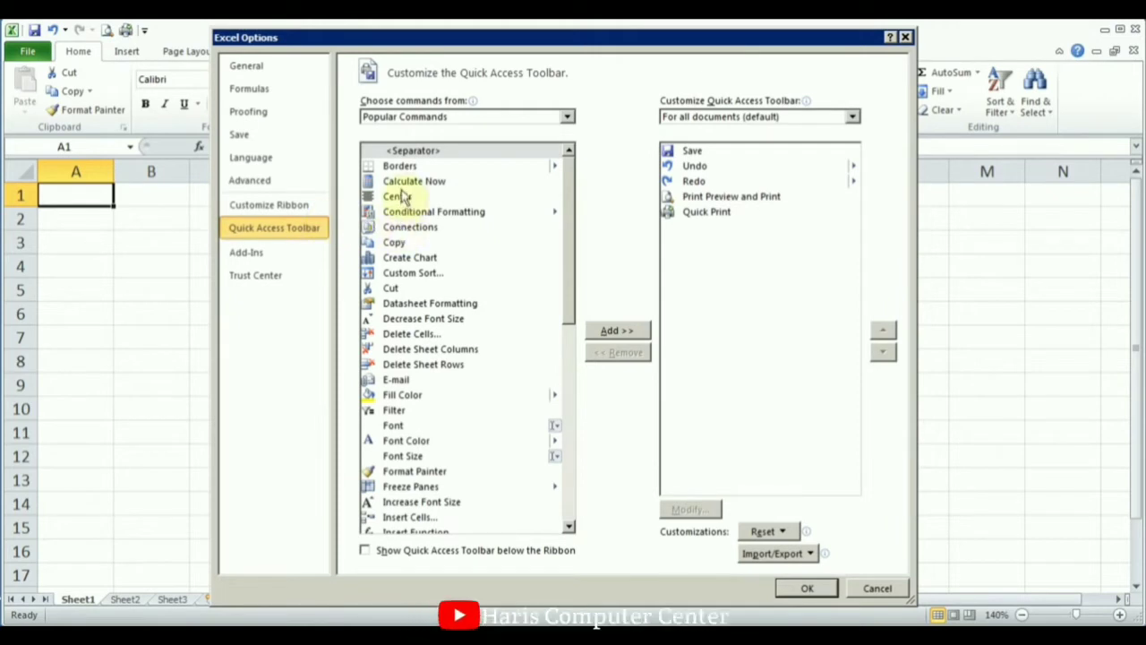
left_click(399, 227)
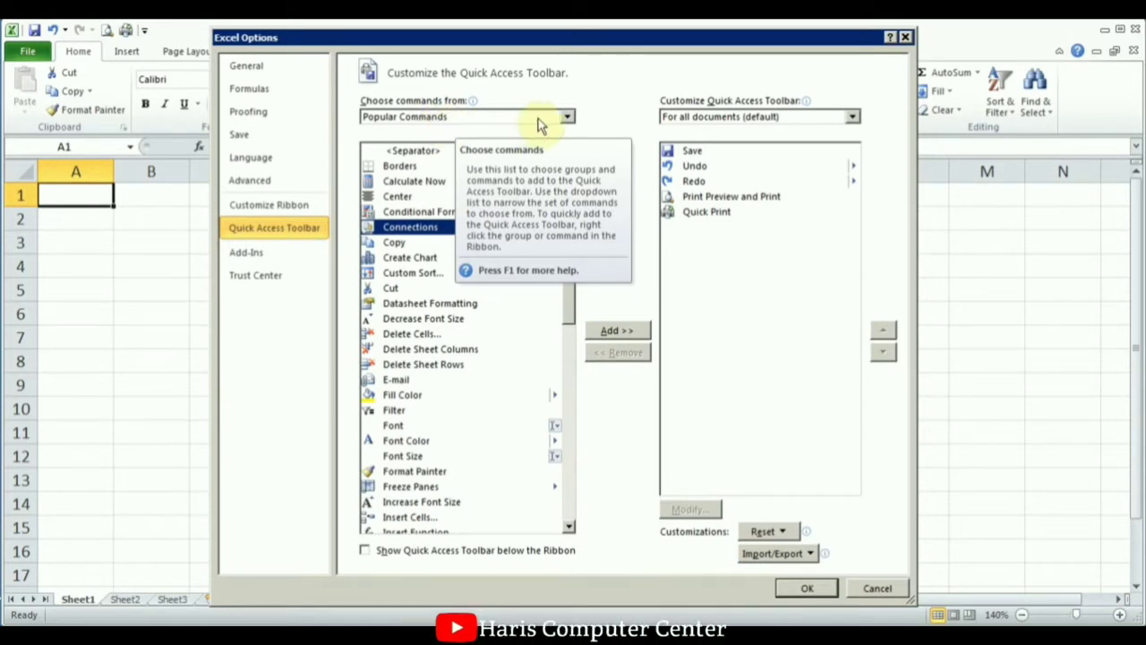
left_click(566, 119)
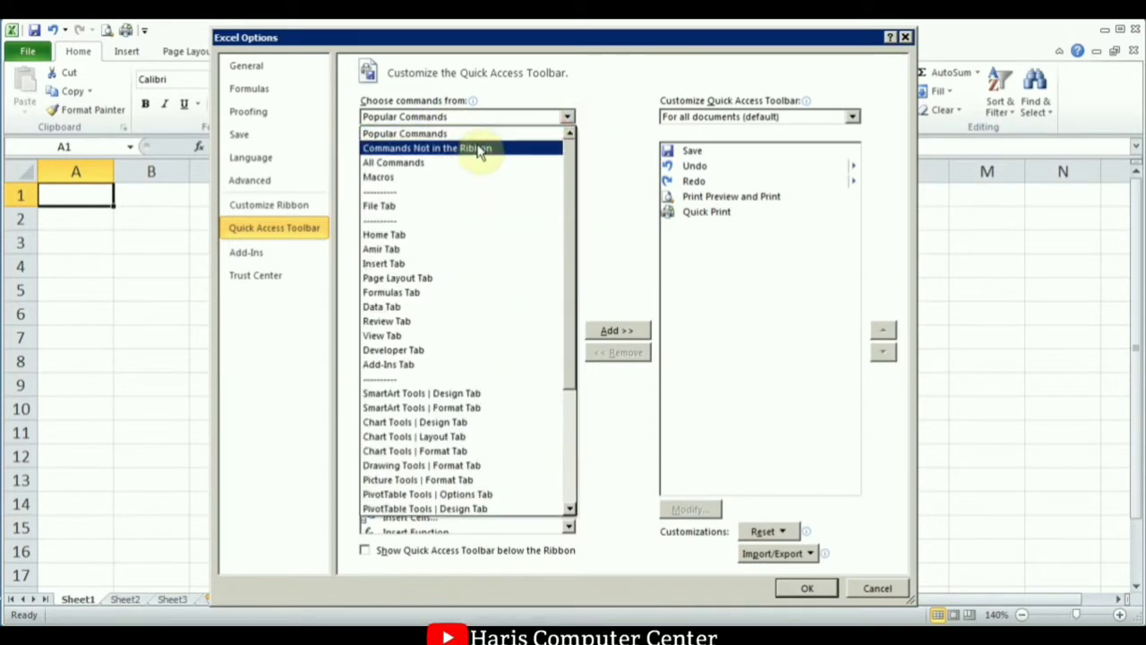
left_click(413, 167)
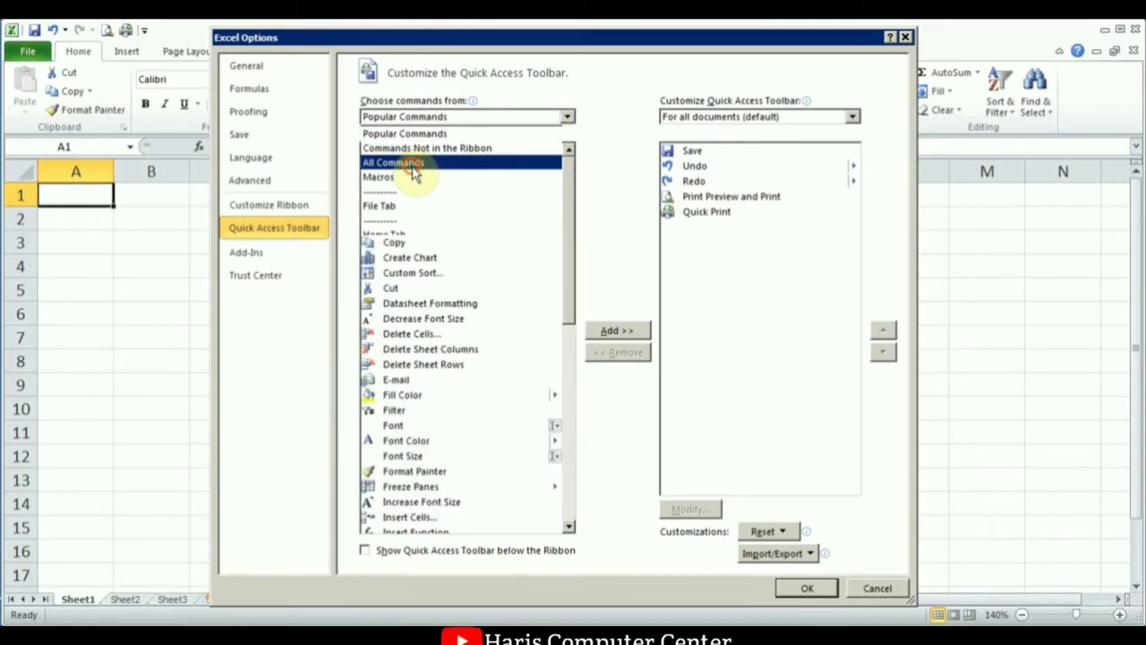
left_click_drag(571, 170, 573, 358)
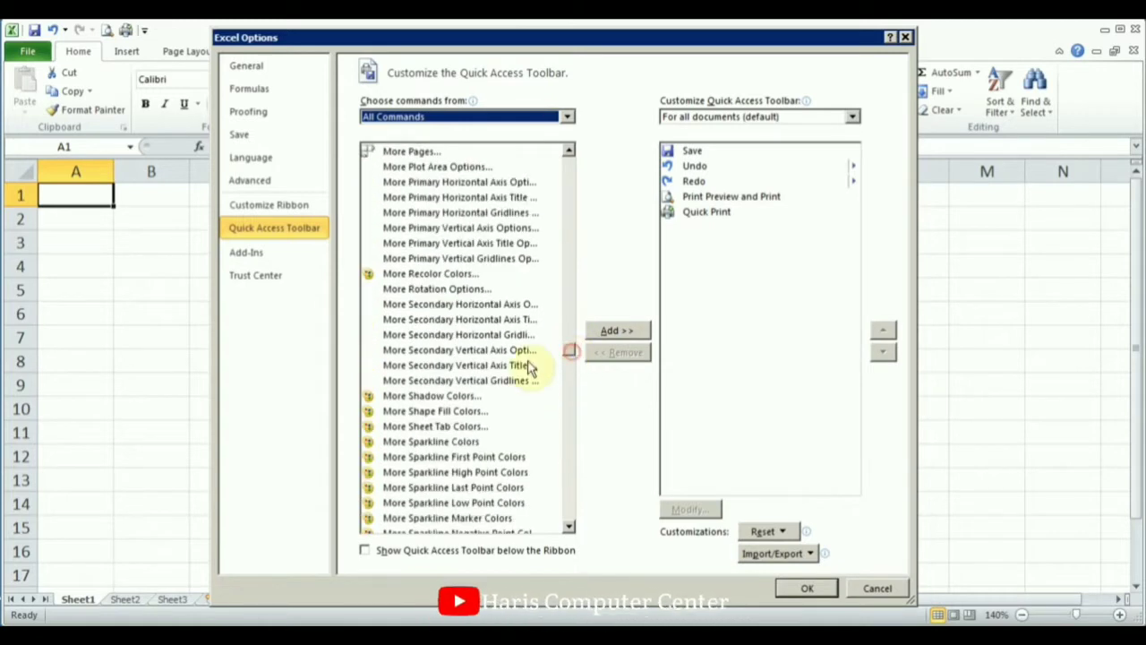
left_click(394, 273)
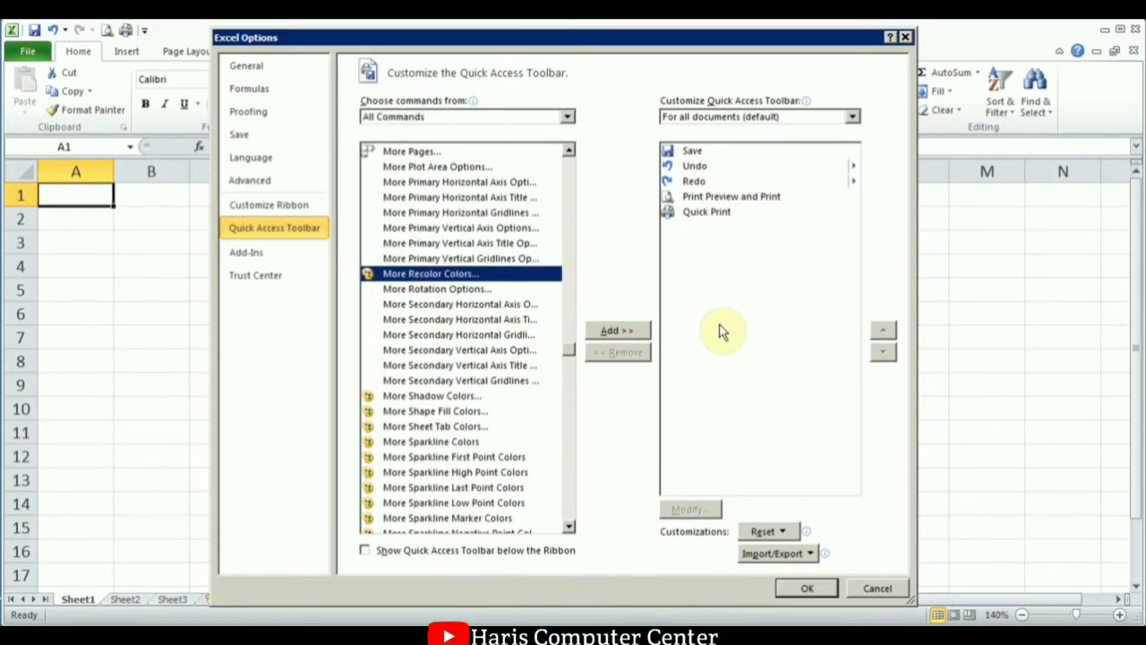
left_click(567, 117)
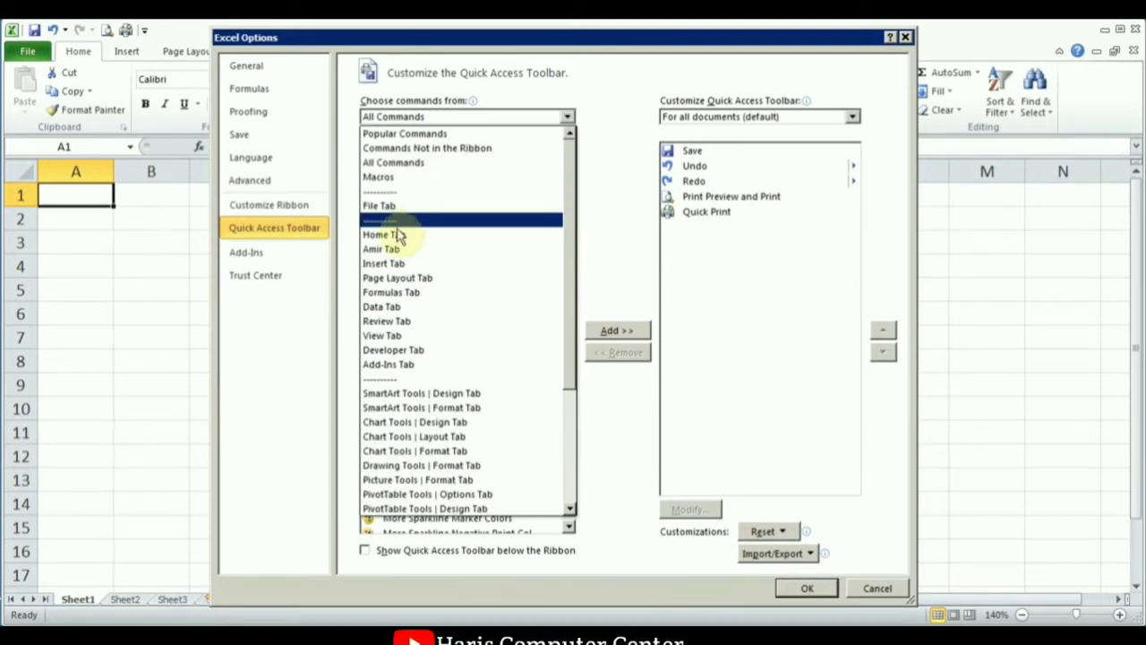
left_click(385, 234)
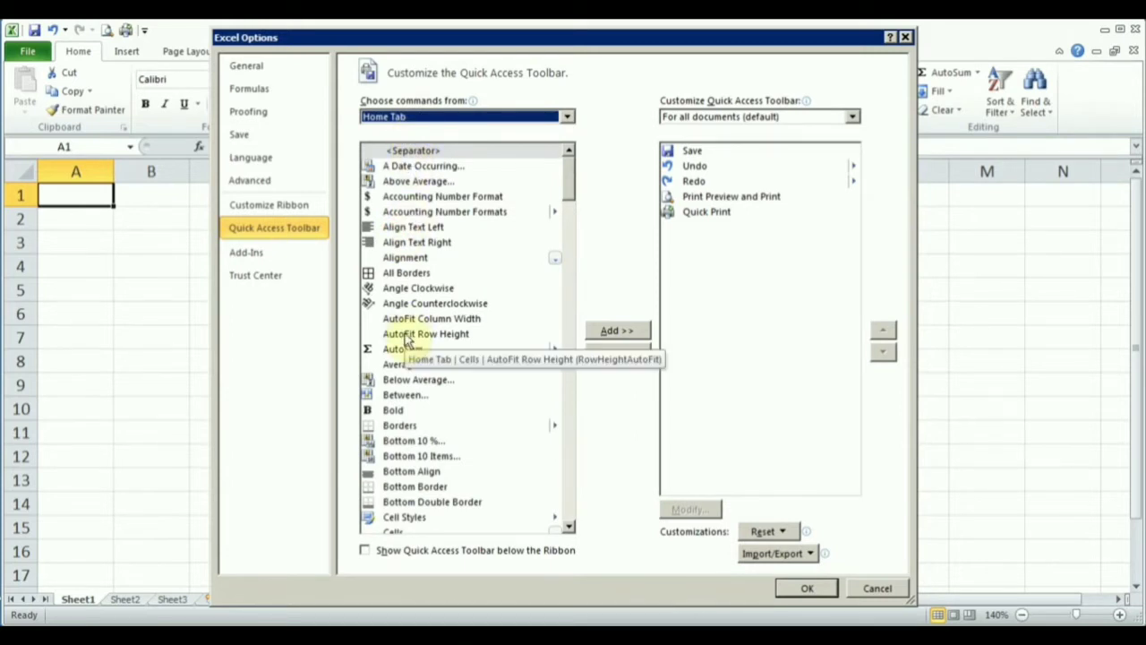
left_click(269, 211)
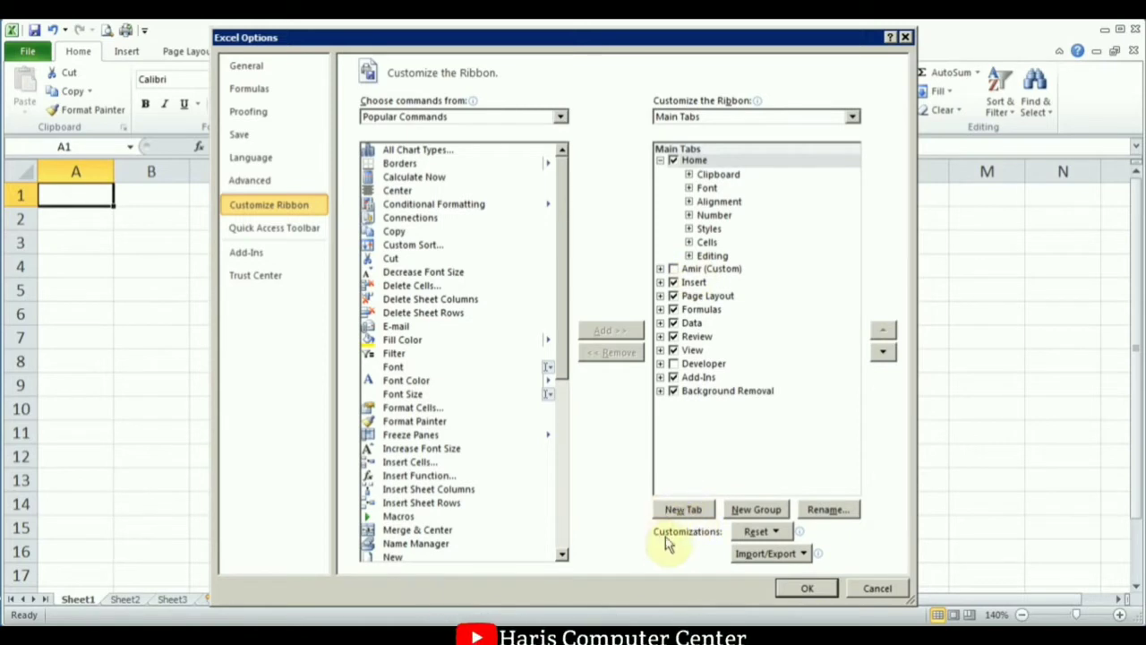
Expand the custom tab and its GroupA, tick the custom tab in Main Tabs, and confirm with OK.
left_click(660, 269)
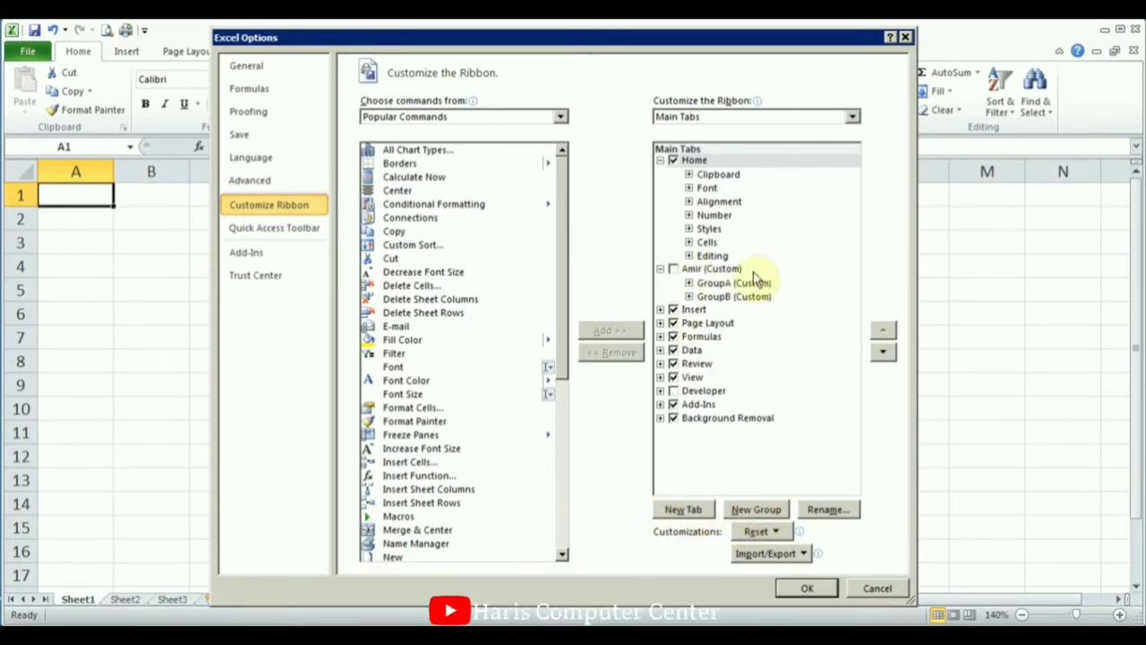
left_click(689, 282)
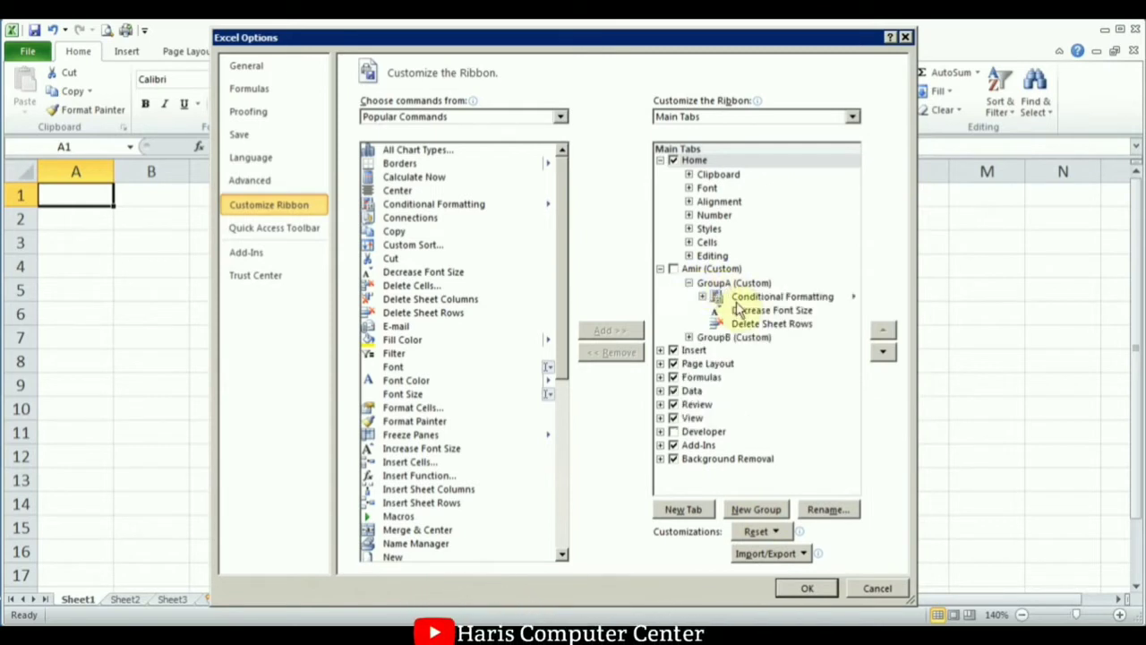
left_click(739, 297)
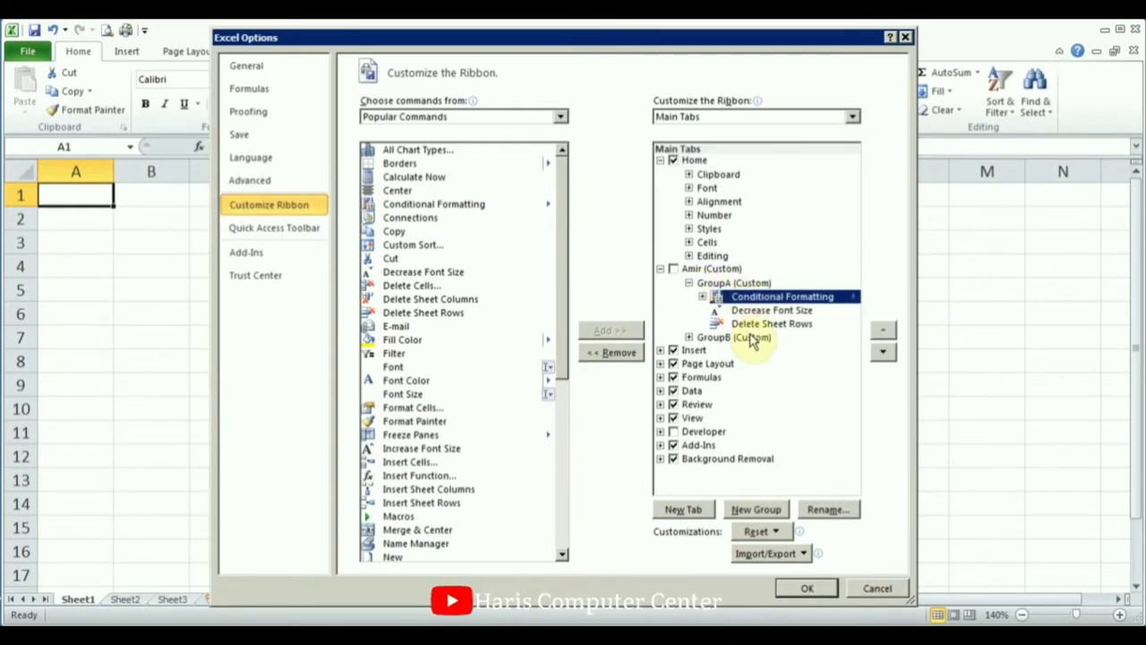
left_click(673, 268)
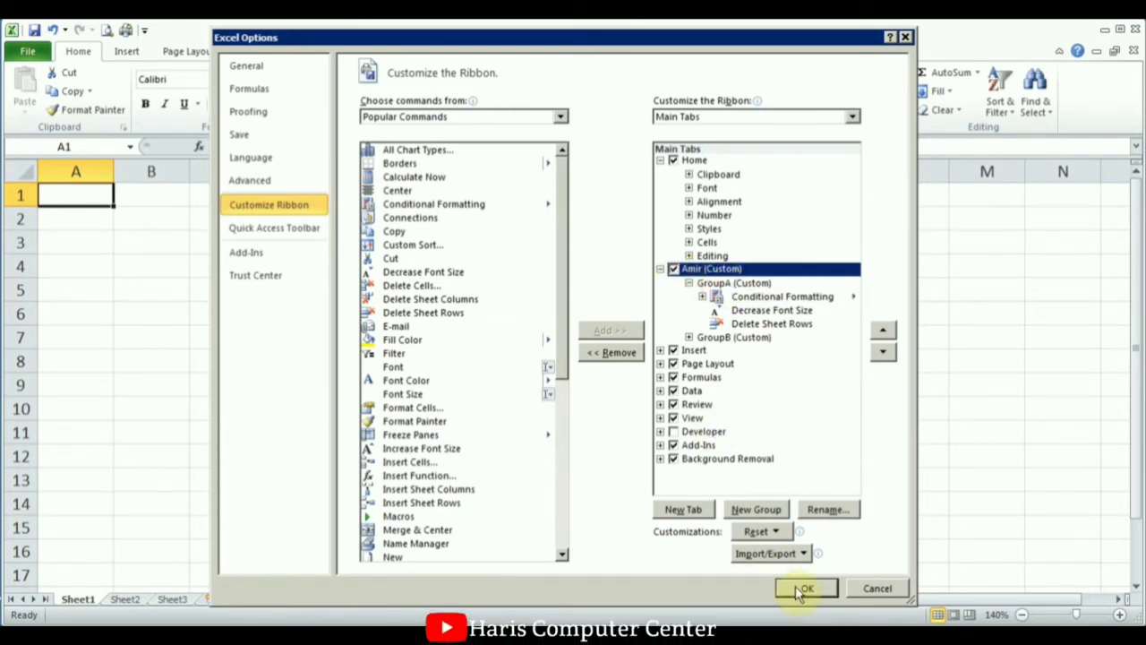
left_click(806, 587)
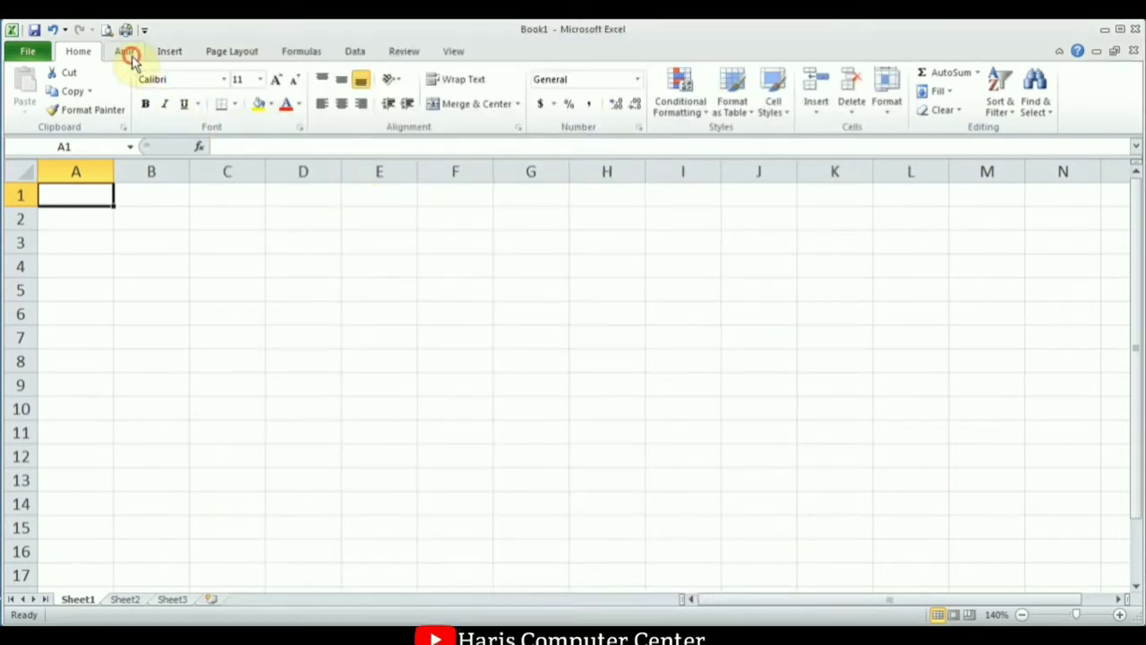
View the custom tab's commands, then open the Customize Quick Access Toolbar dropdown.
left_click(127, 52)
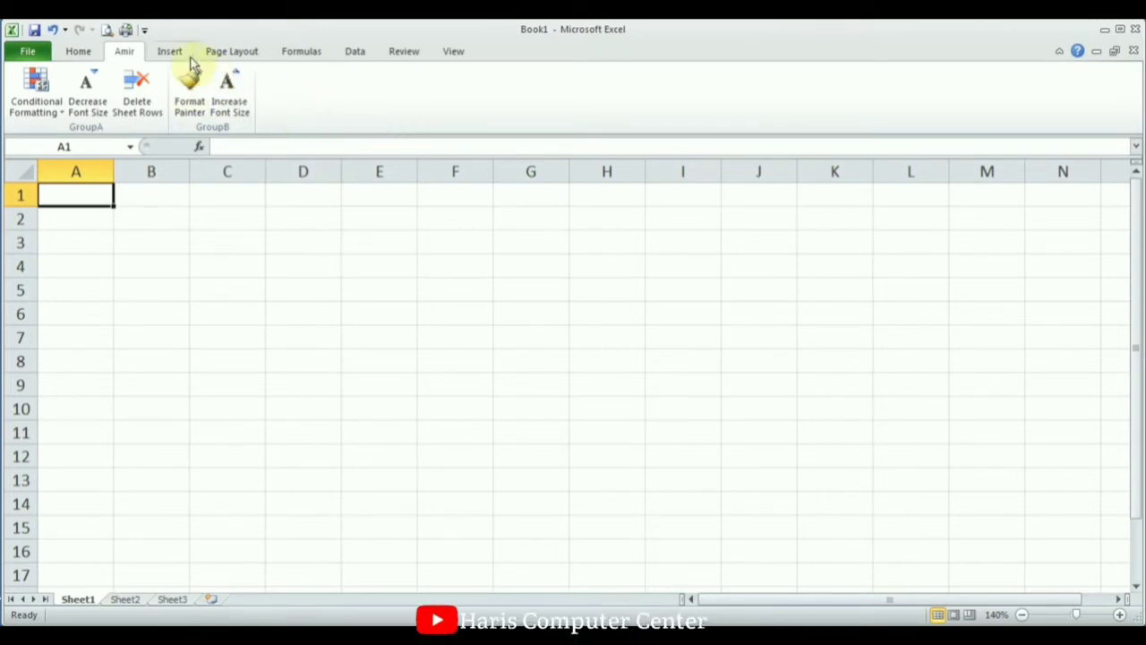
left_click(144, 32)
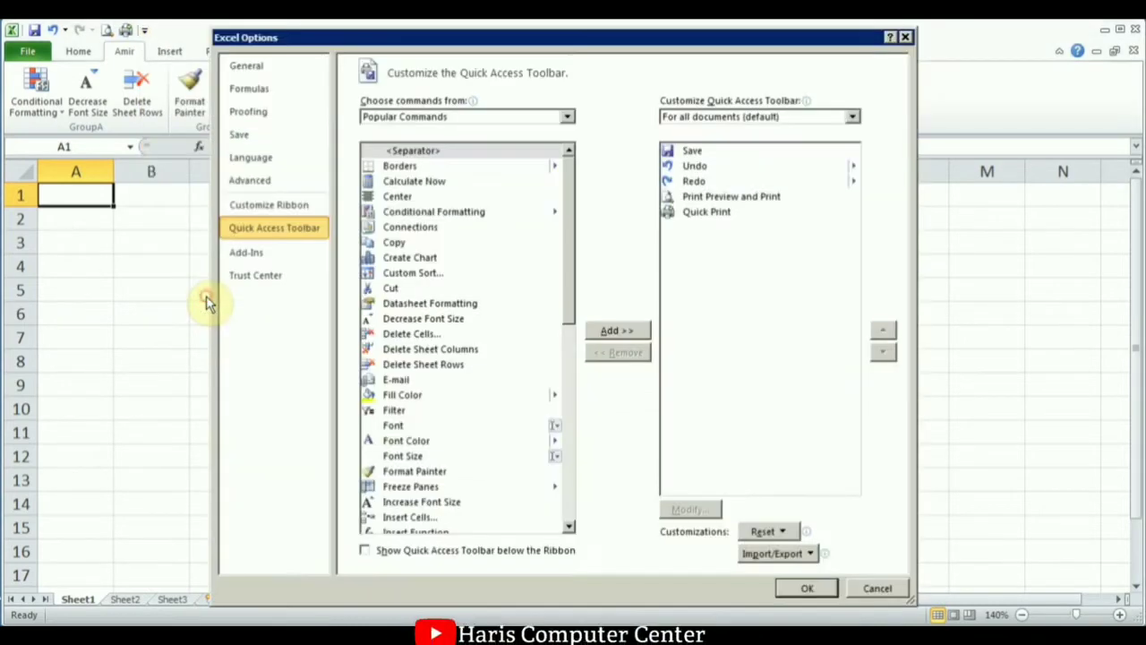
Untick the custom tab in Customize Ribbon, glance at Import/Export without using it, and confirm with OK.
left_click(207, 302)
left_click(312, 211)
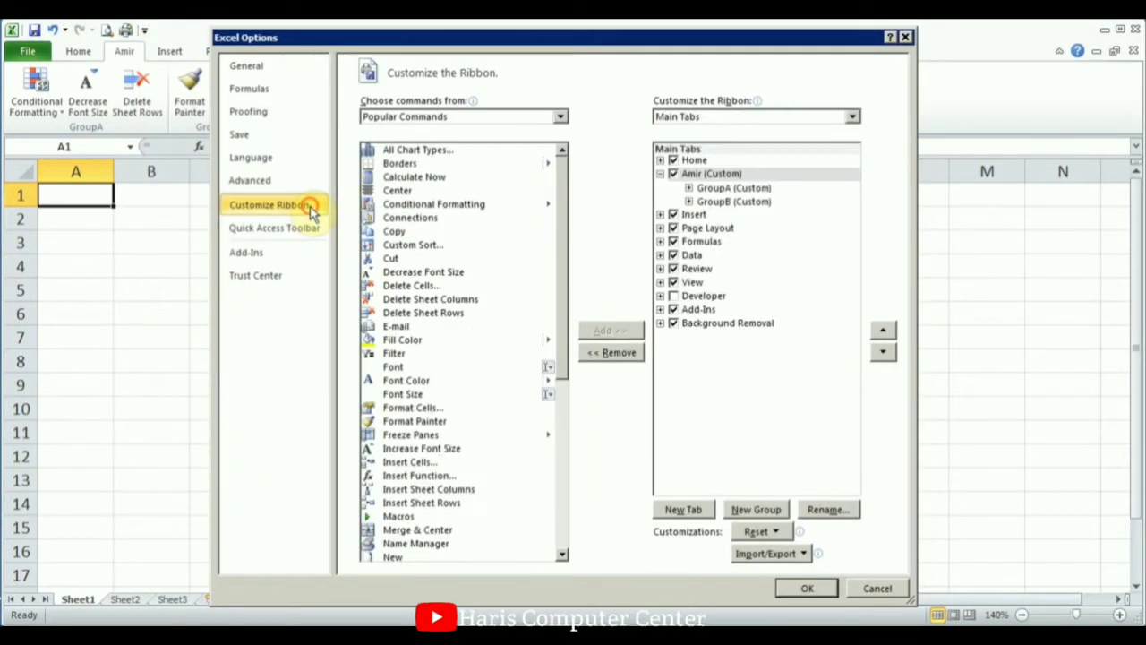
left_click(680, 175)
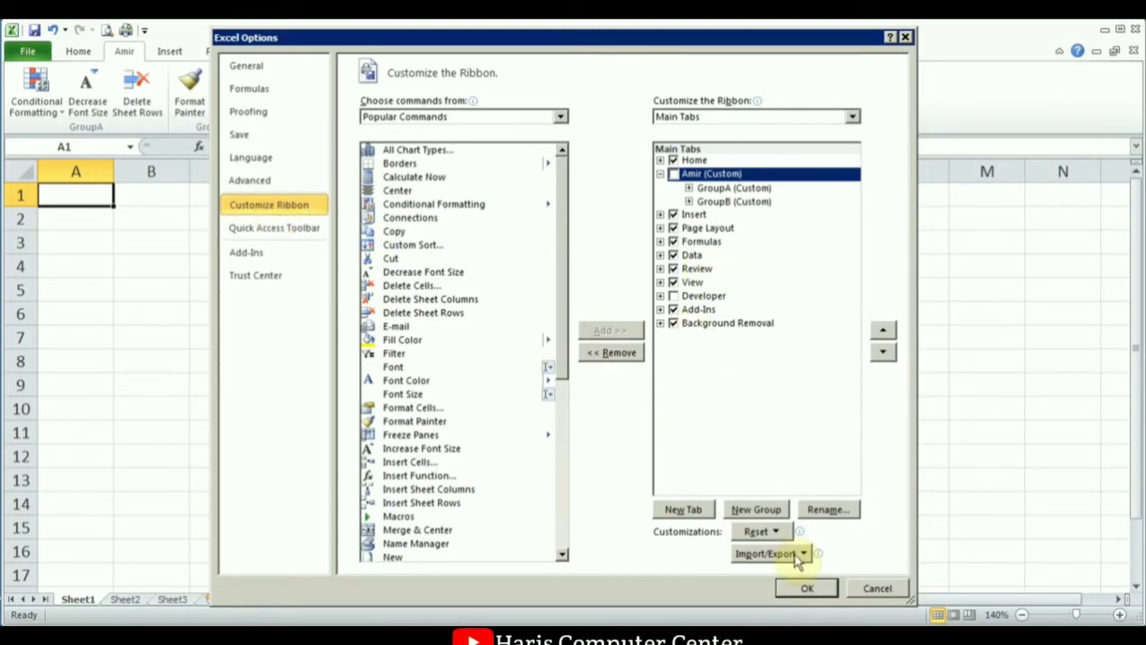
mouse_move(820, 554)
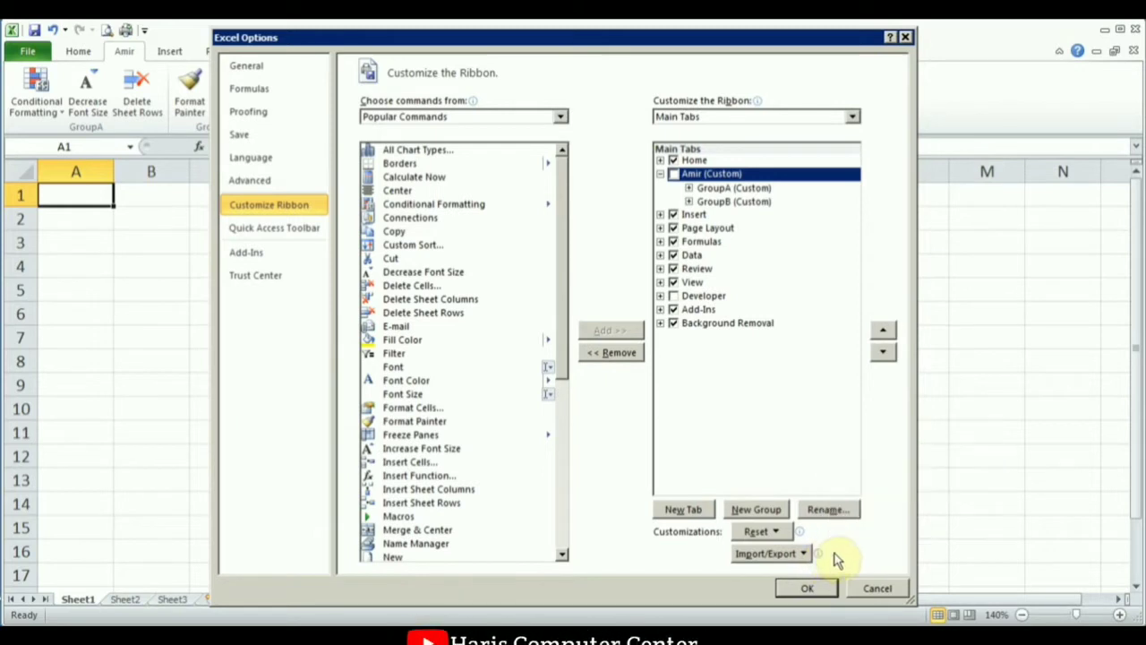
left_click(801, 554)
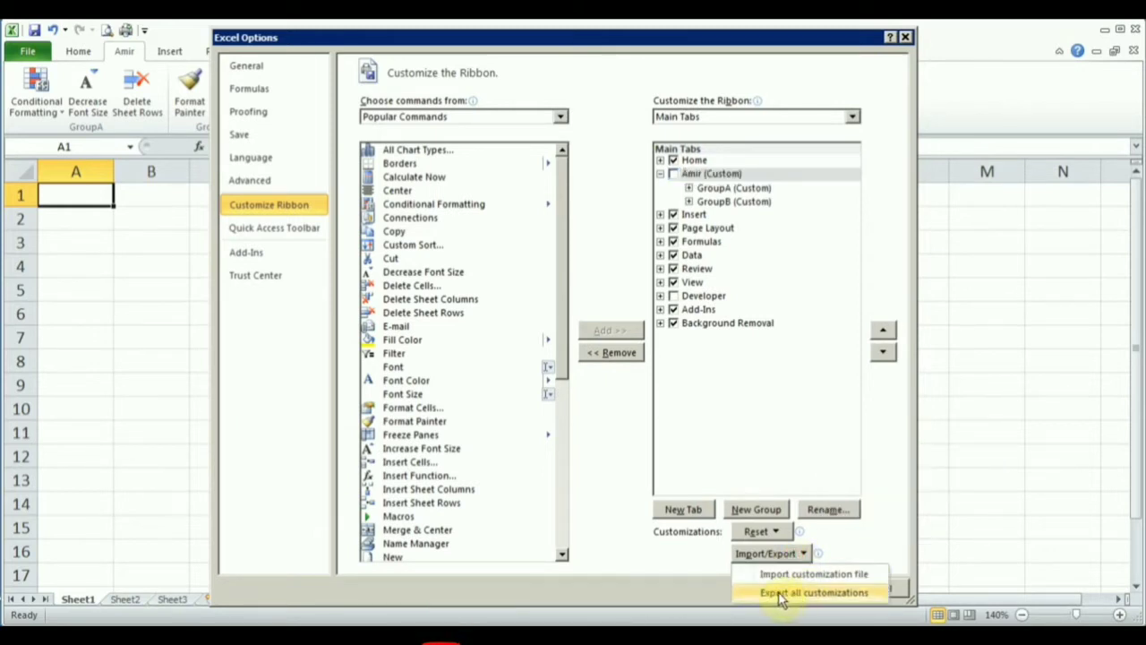
left_click(858, 546)
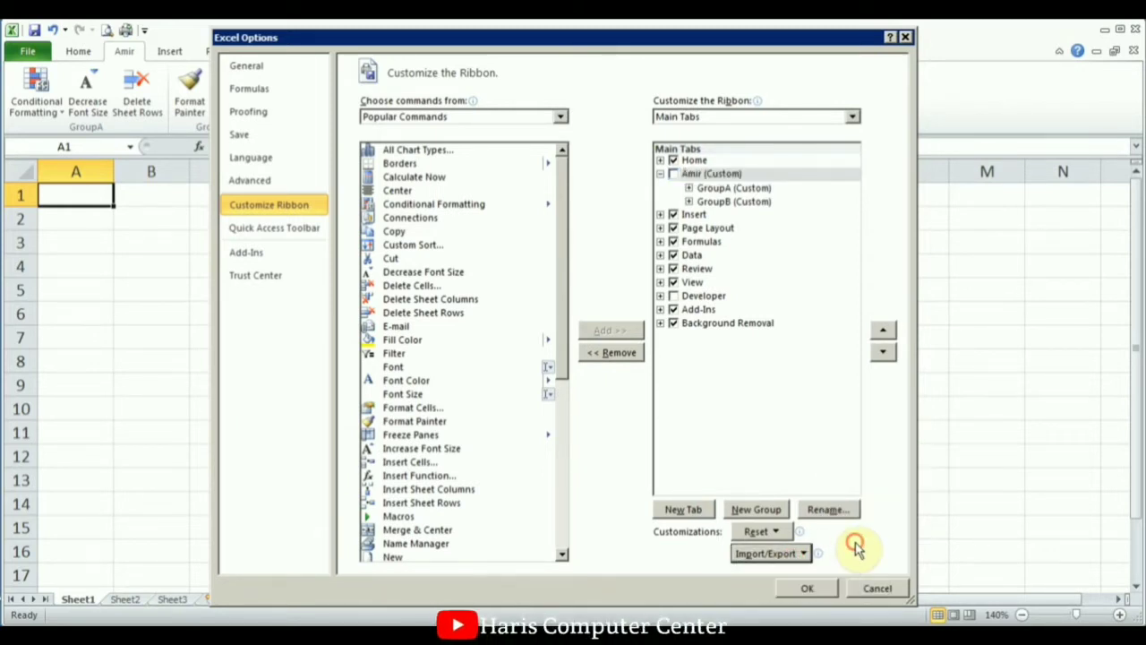
left_click(801, 553)
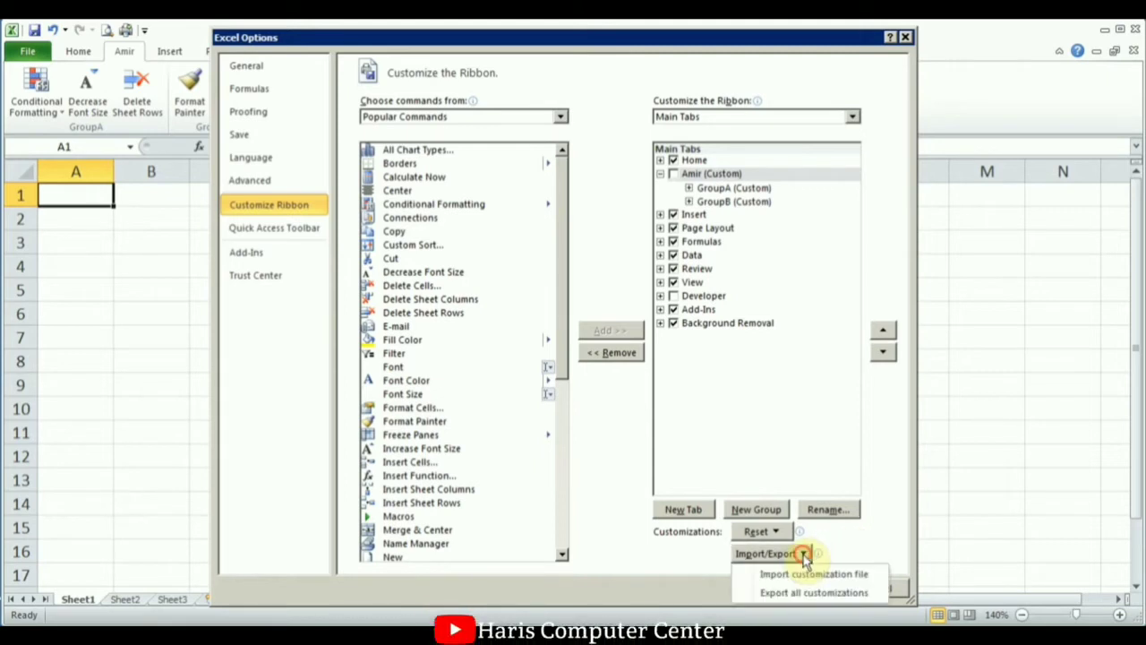
left_click(858, 542)
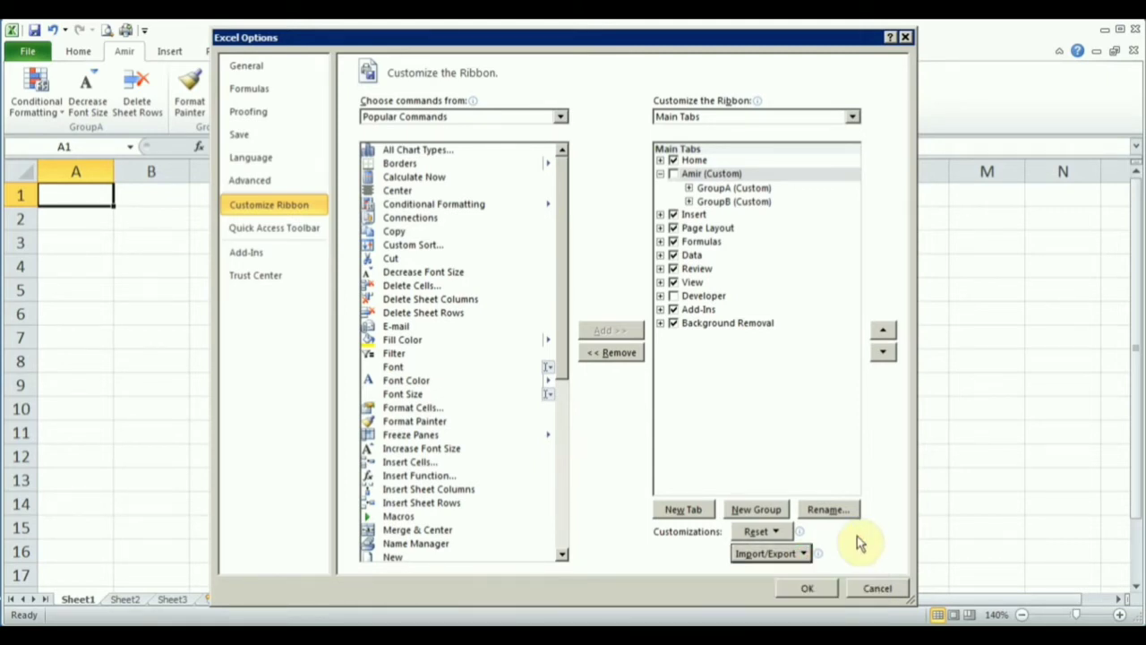
left_click(805, 590)
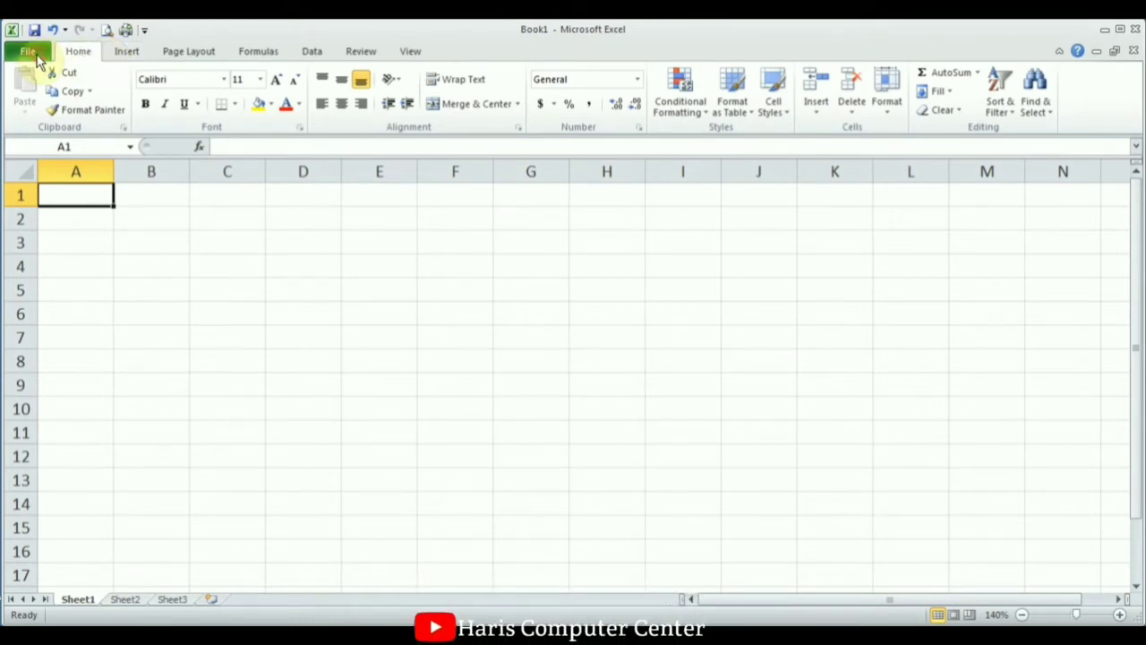
left_click(29, 52)
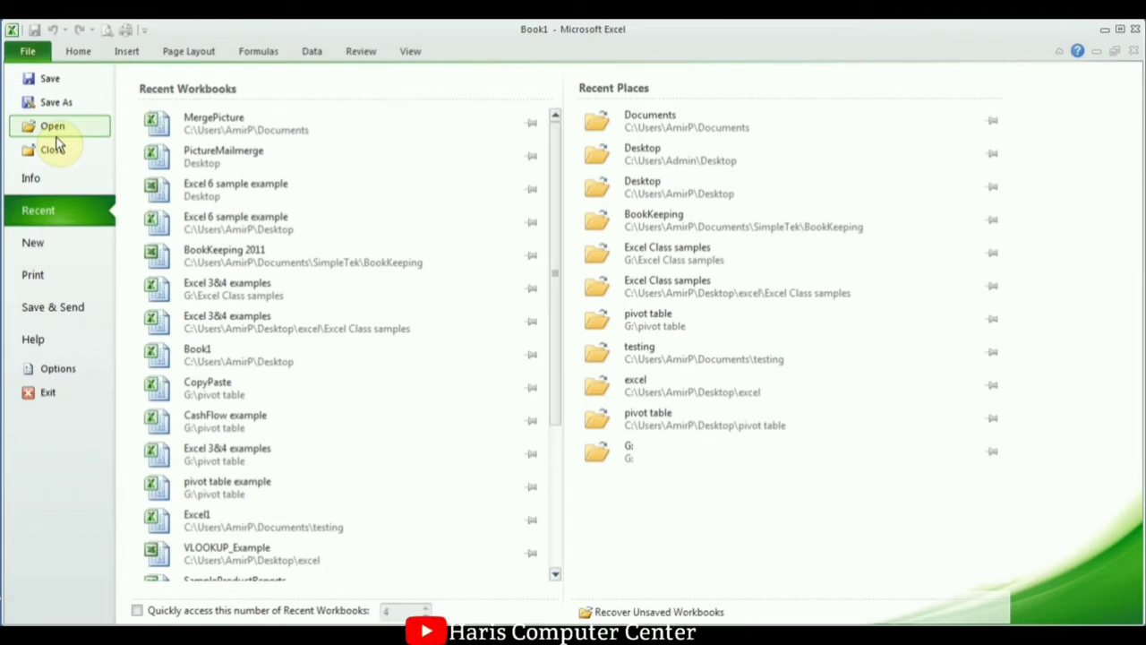
left_click(80, 52)
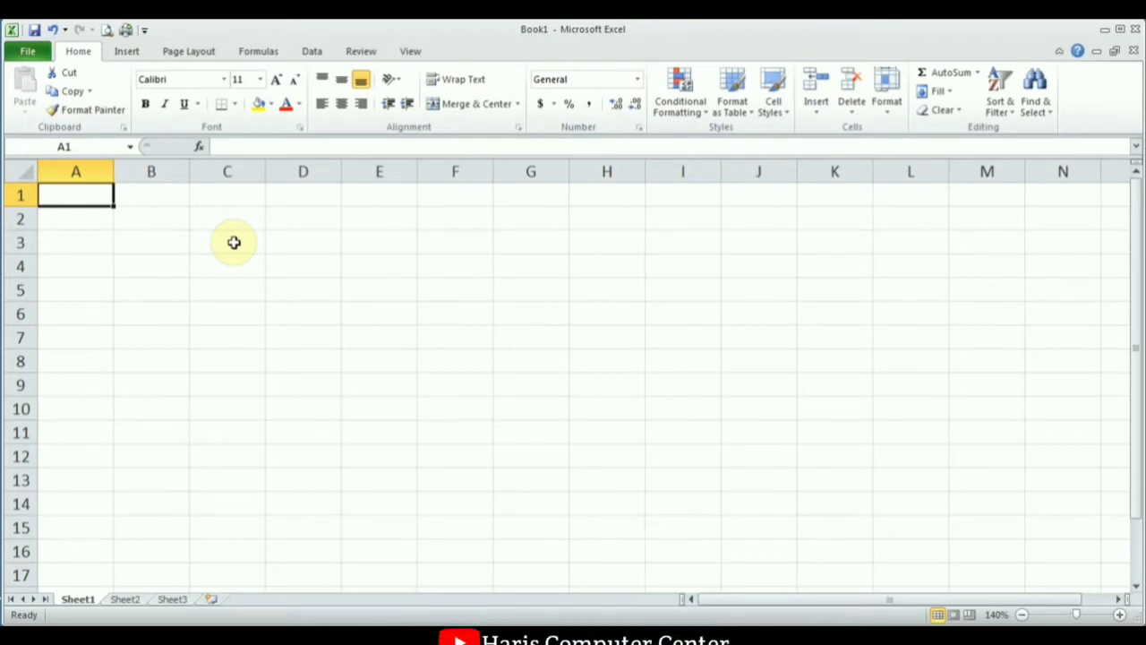
Enter 1234567 in cell A1.
left_click(224, 193)
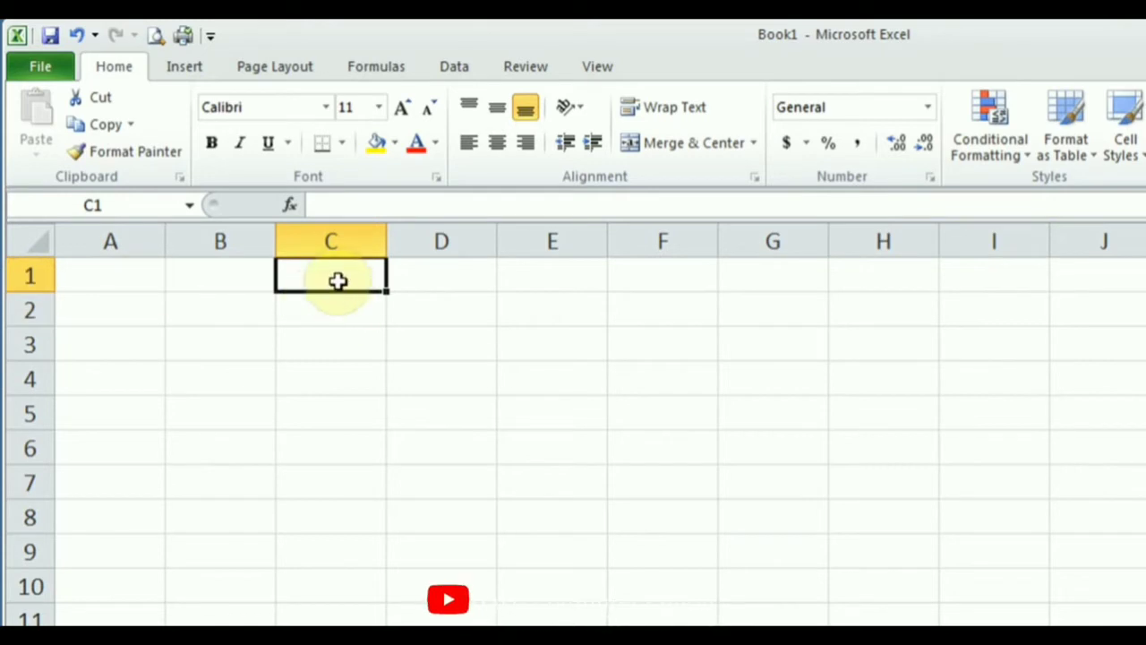
left_click(105, 281)
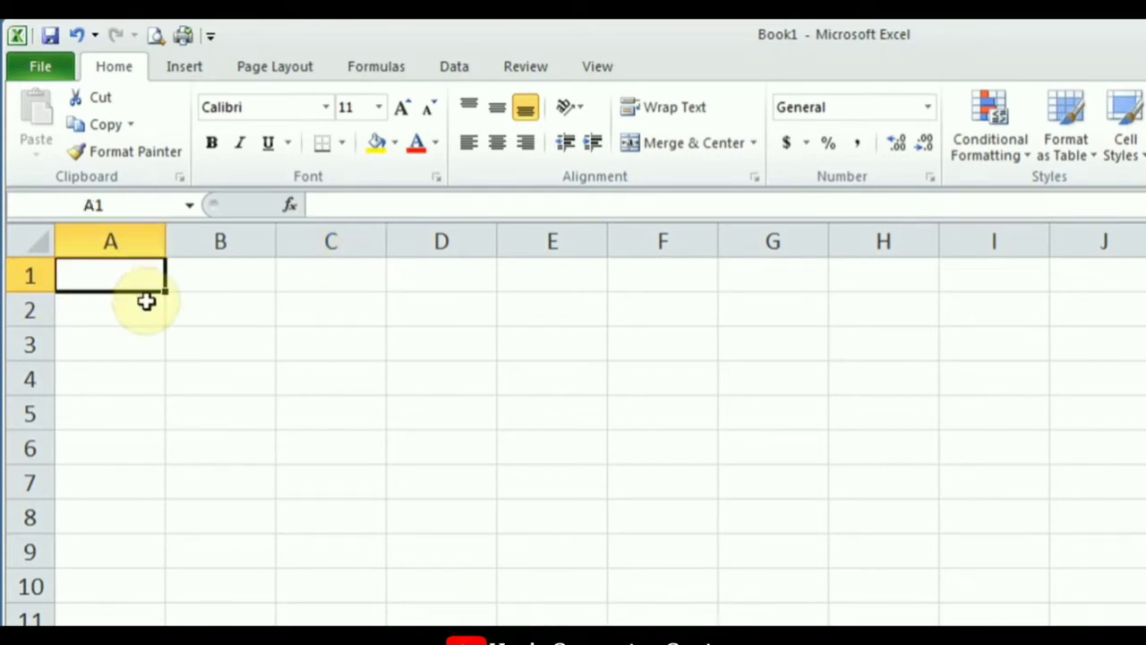
type("1")
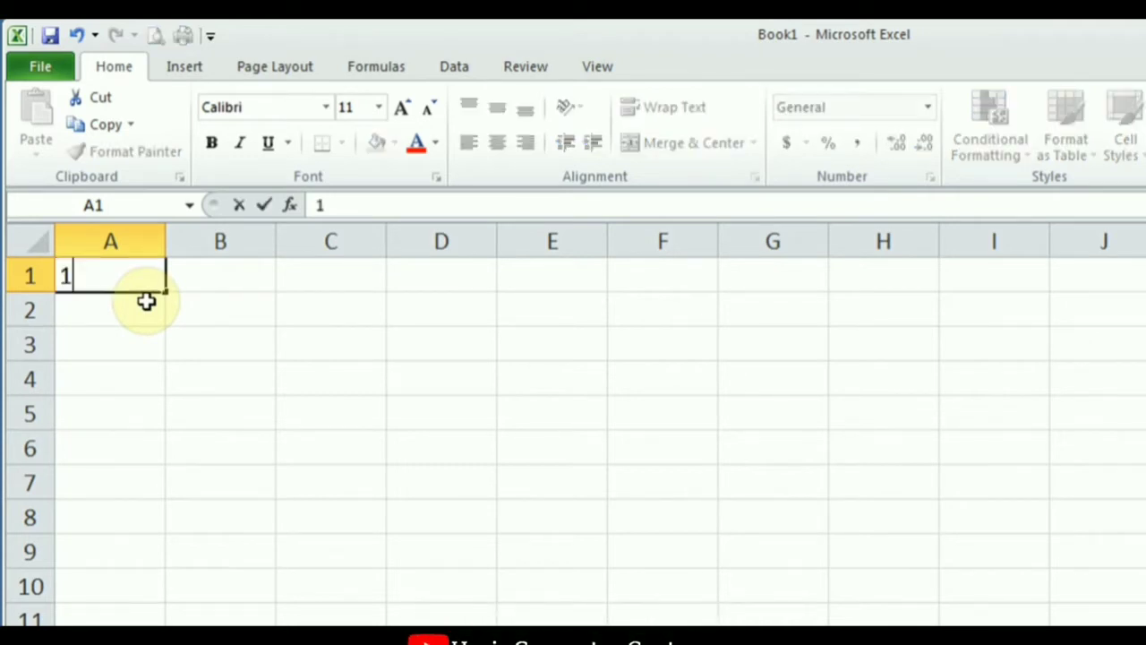
type("234567")
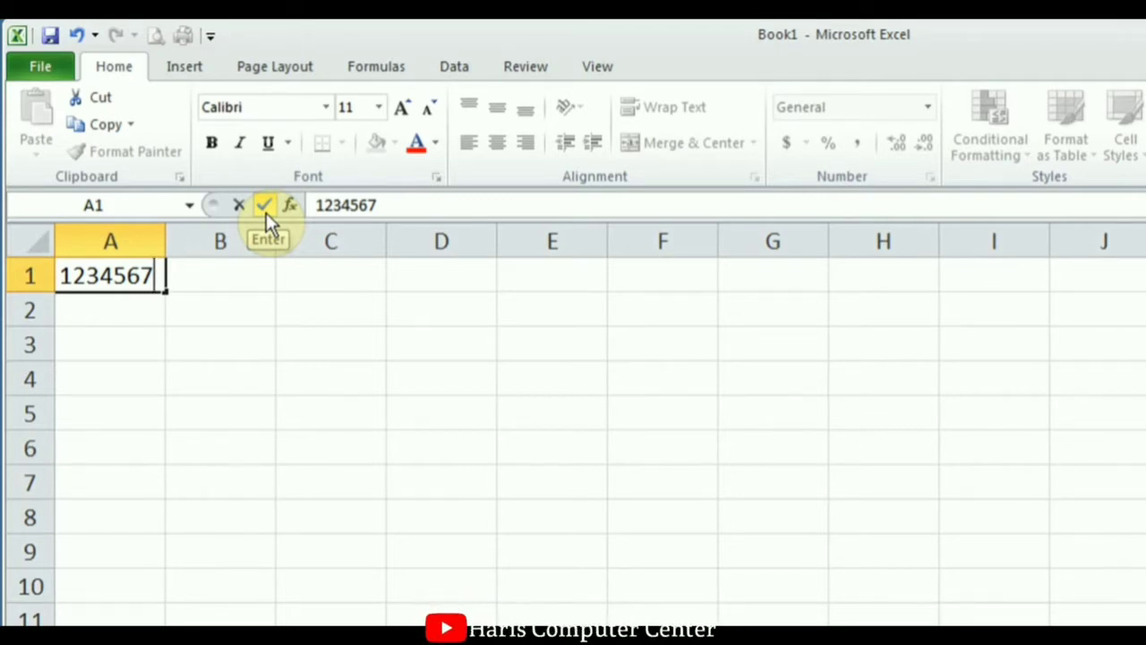
left_click(265, 212)
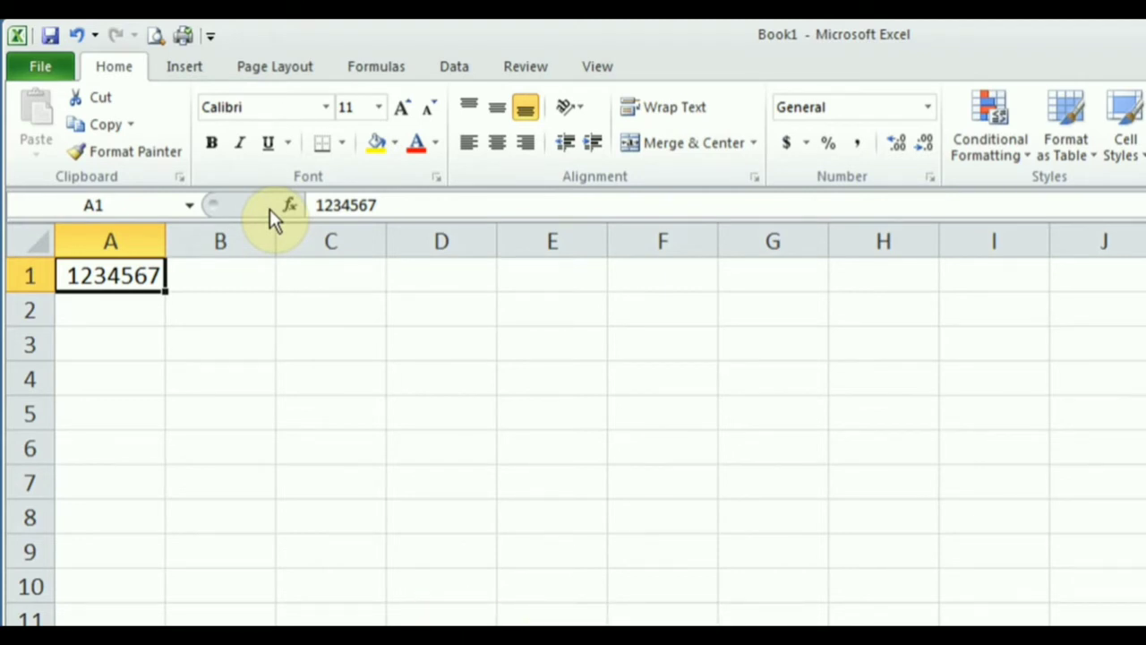
Enter a first name in A2 and A3 and a surname in B3.
left_click(113, 318)
type("Amir")
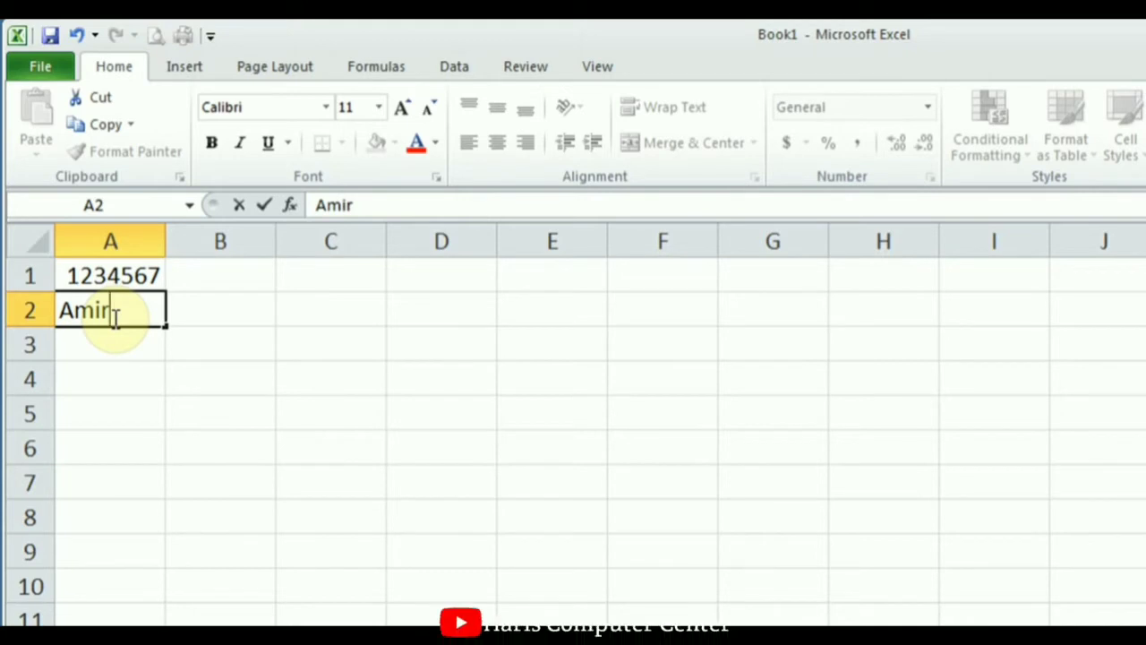
key("Return")
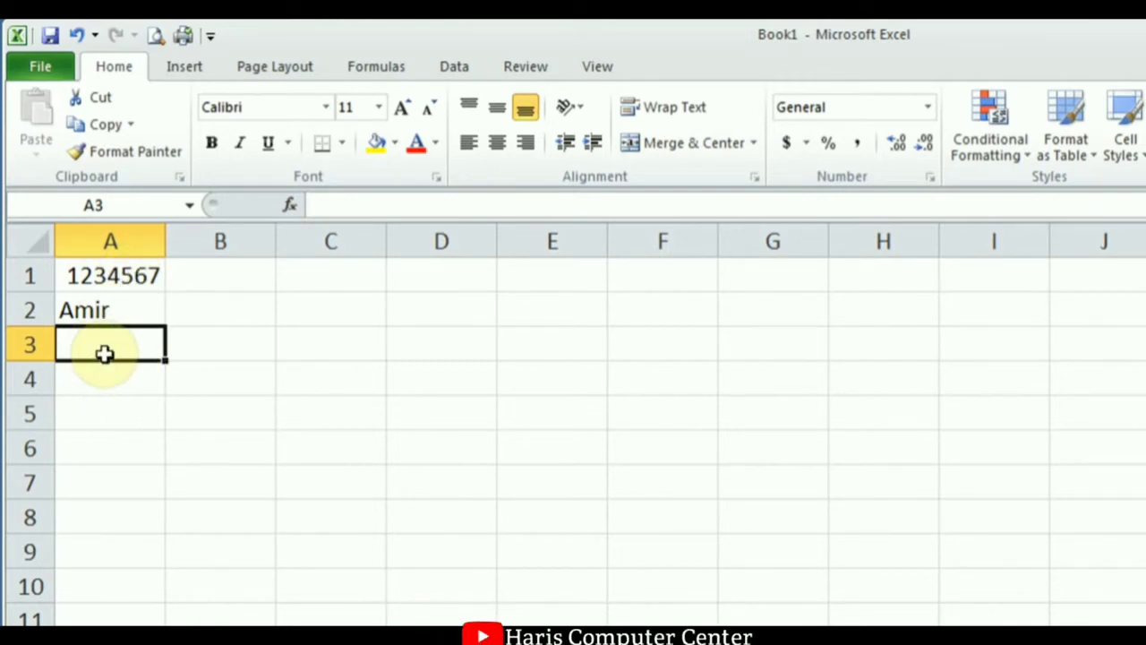
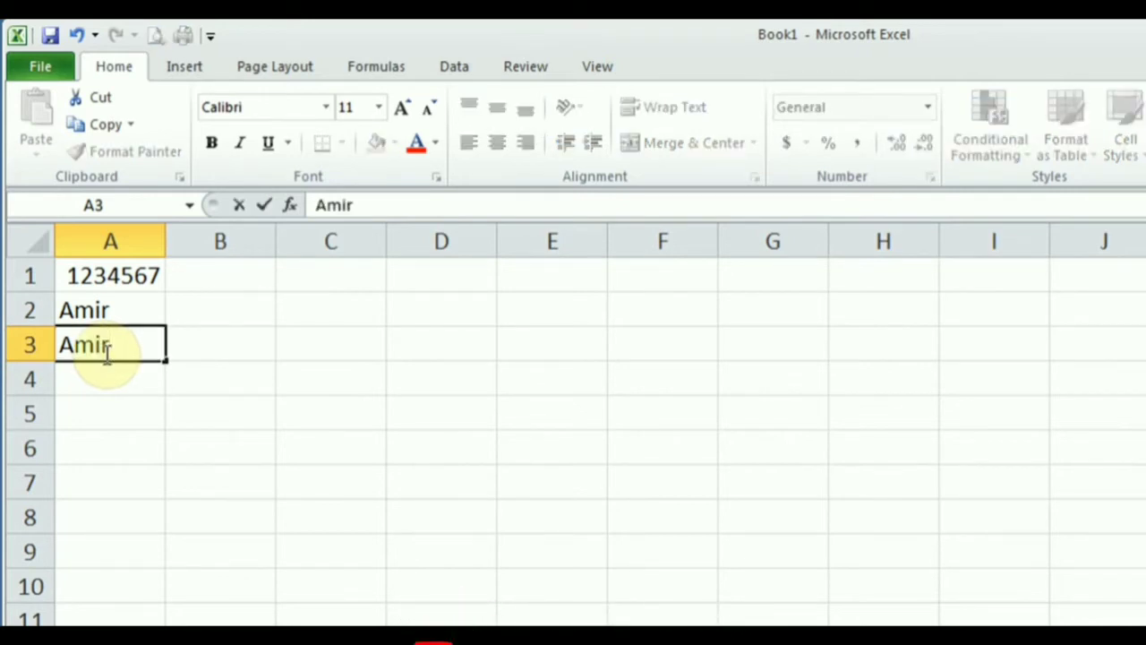
key("Tab")
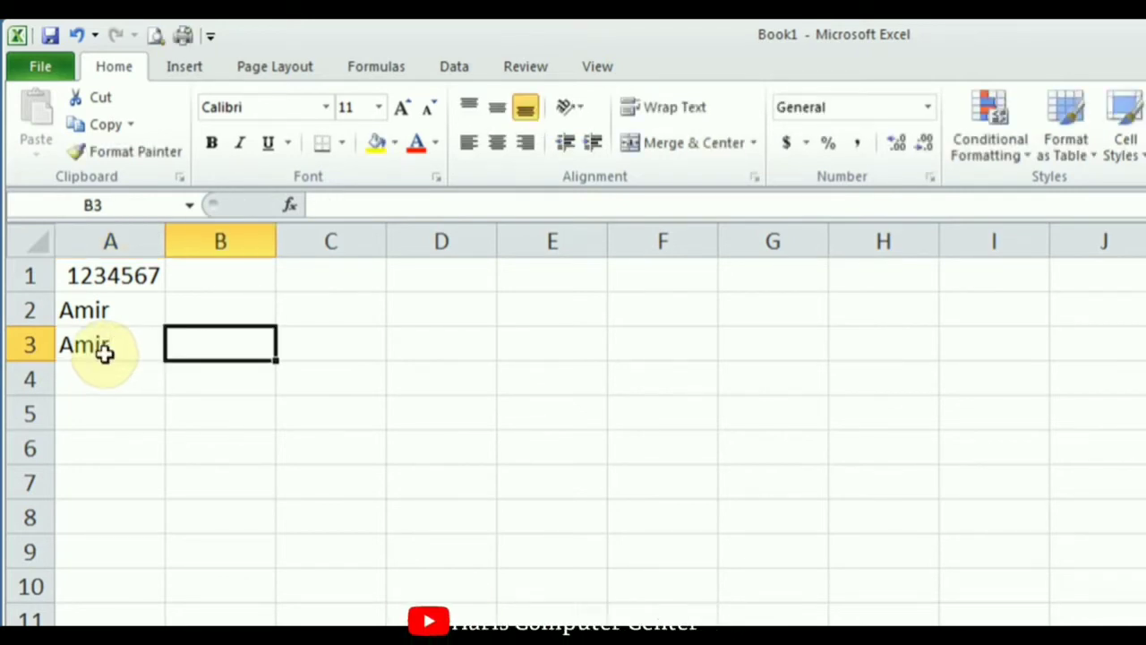
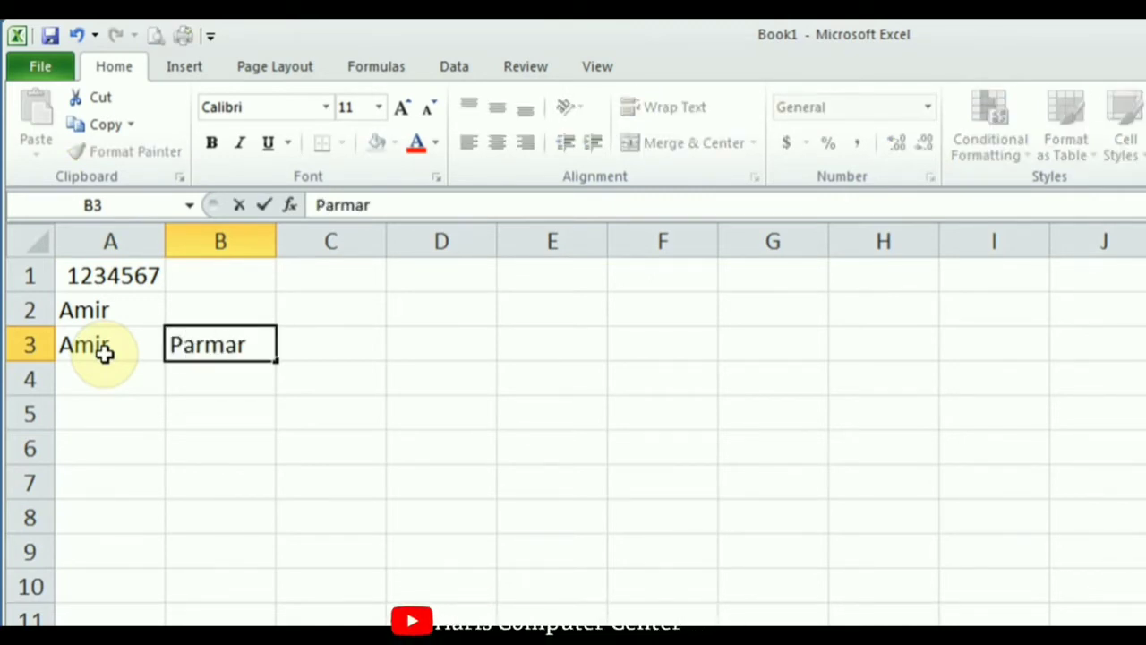
key("Return")
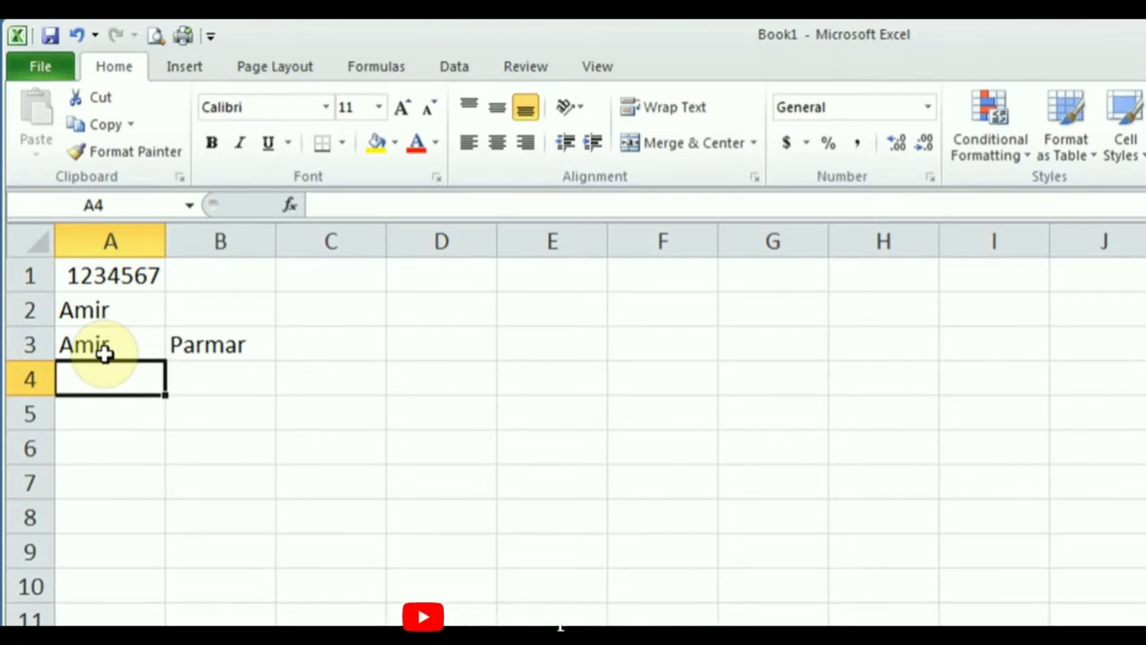
Move around the cells with the arrow keys, ending on A1.
key("Up")
key("Up")
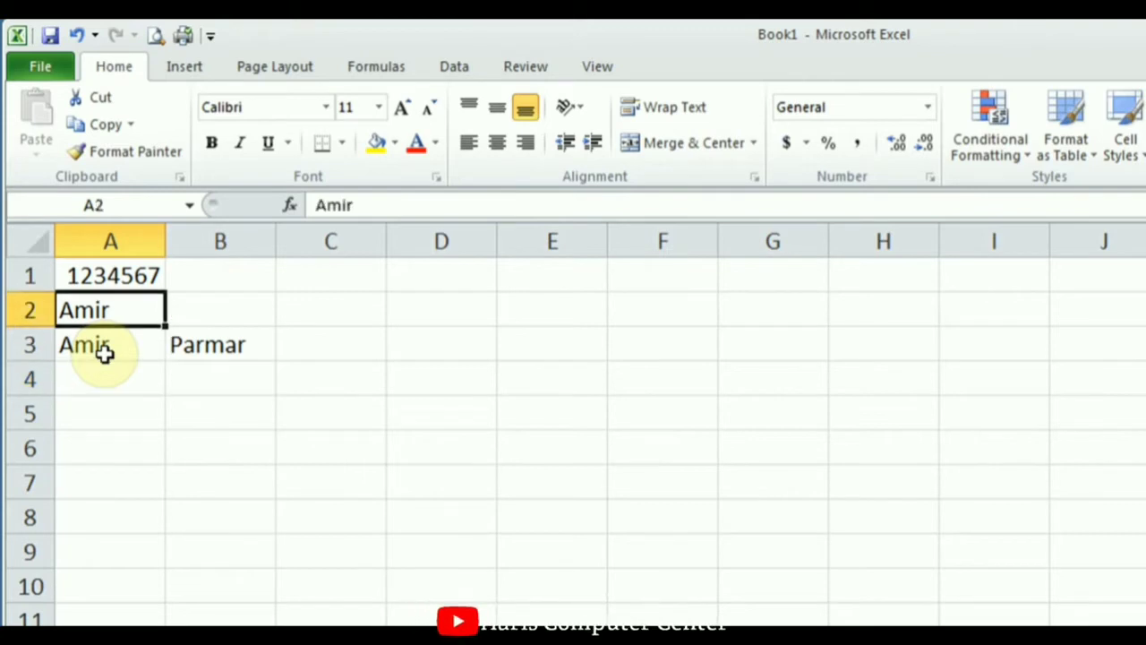
key("Up")
key("Down")
key("Down")
key("Down")
key("Right")
key("Right")
key("Right")
key("Right")
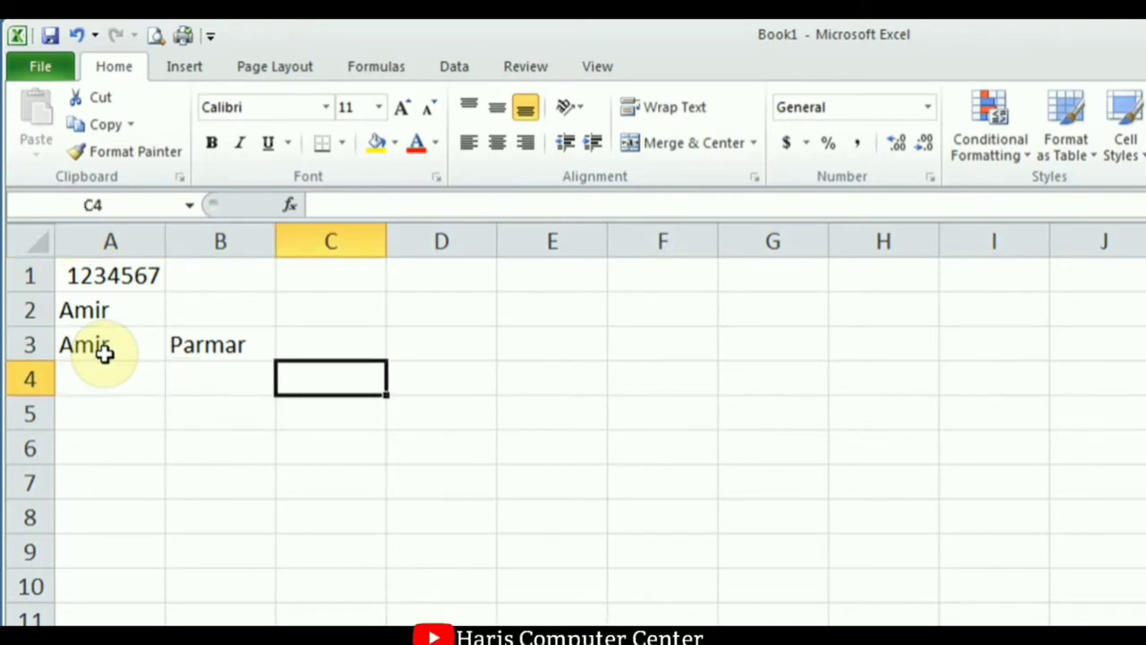
key("Left")
key("Left")
key("Left")
key("Left")
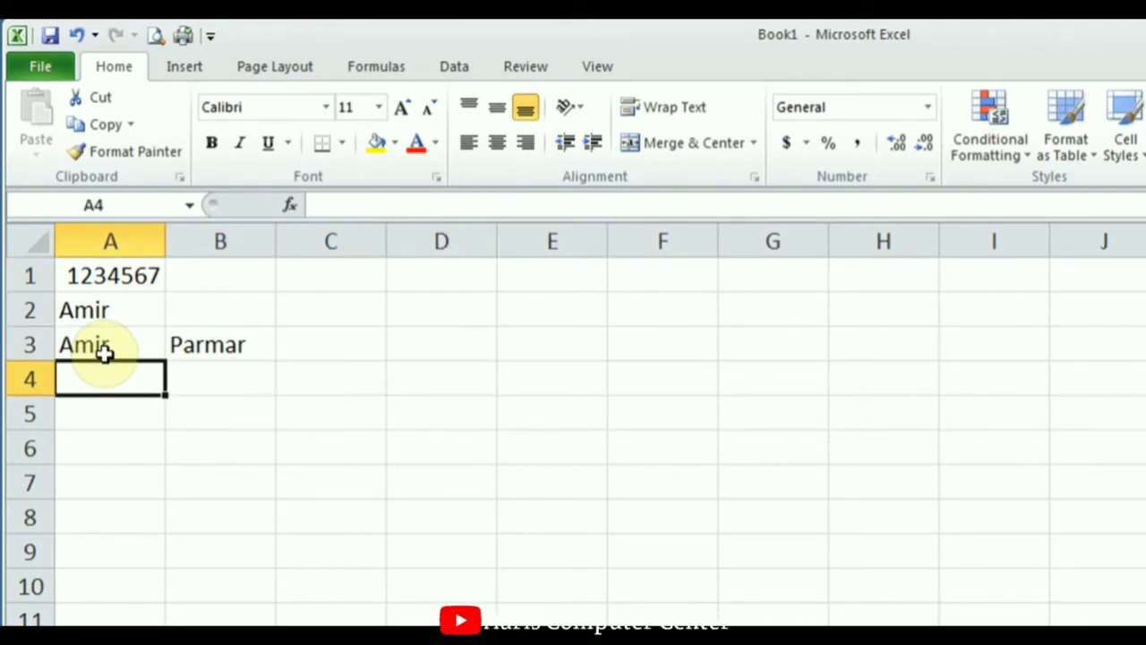
key("Up")
key("Up")
key("Up")
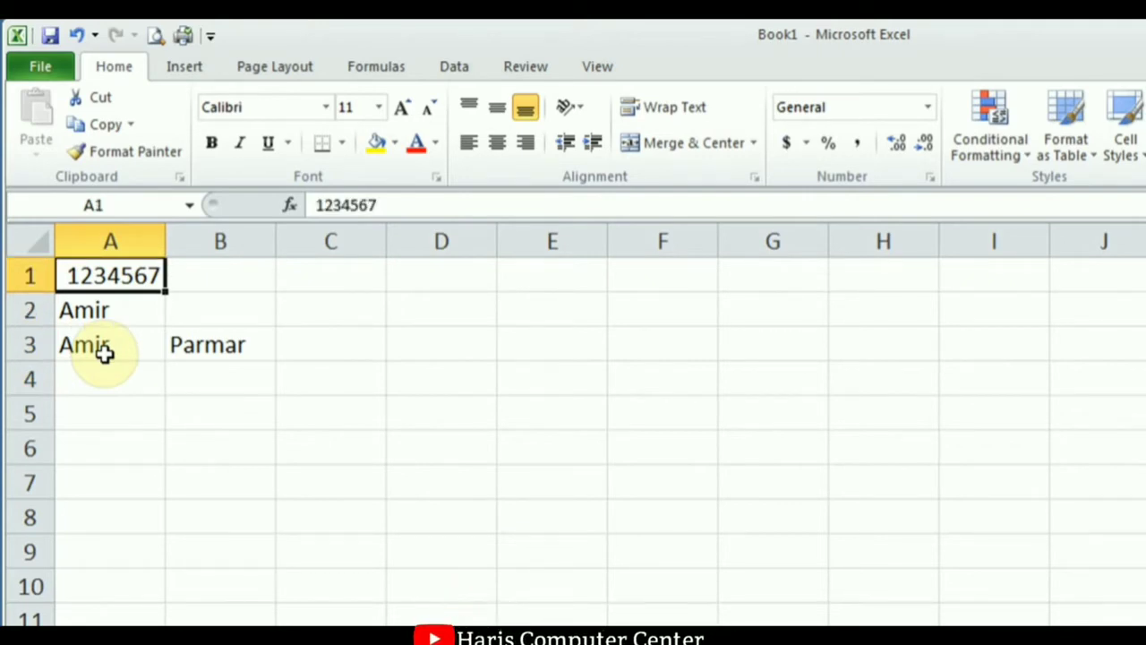
left_click(410, 309)
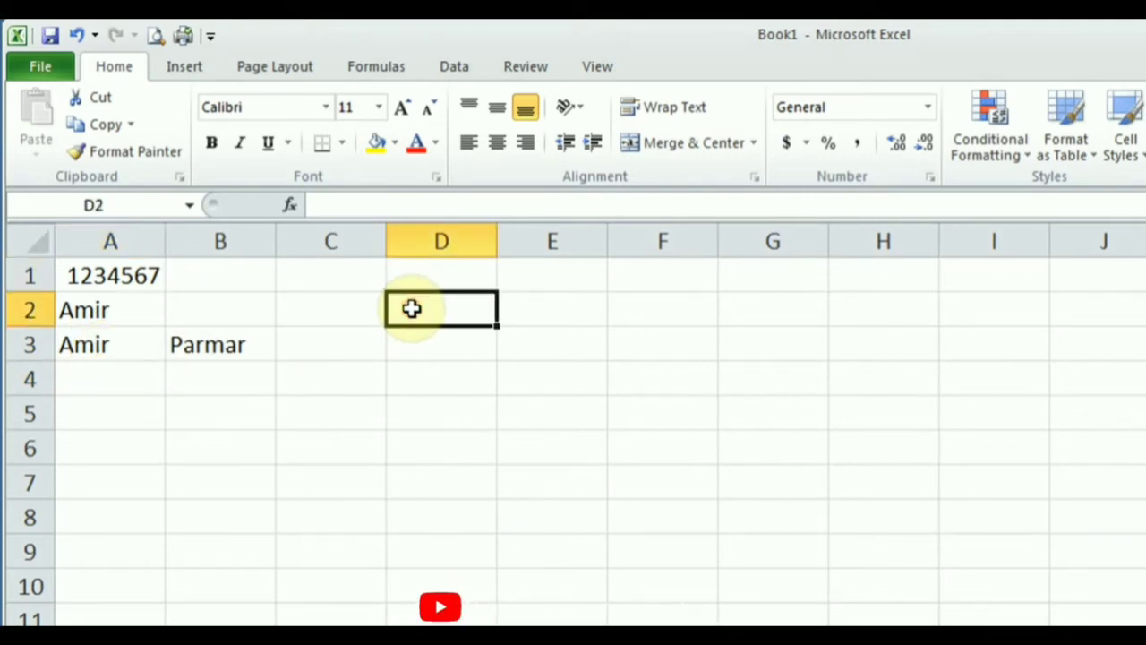
left_click(326, 305)
left_click(138, 321)
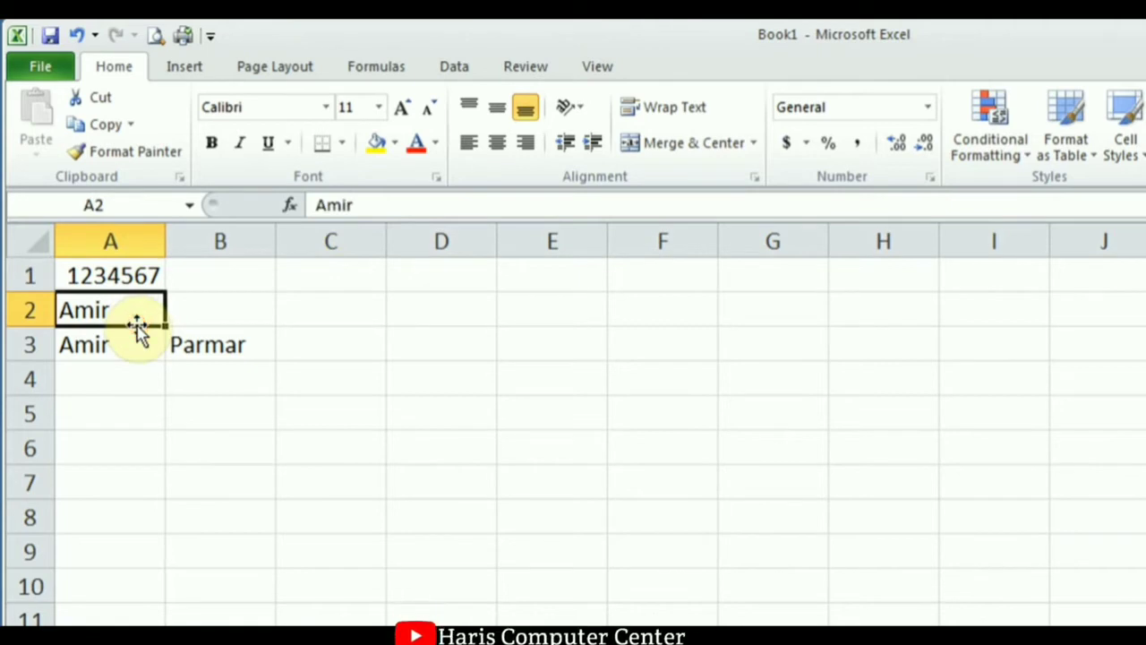
left_click(120, 379)
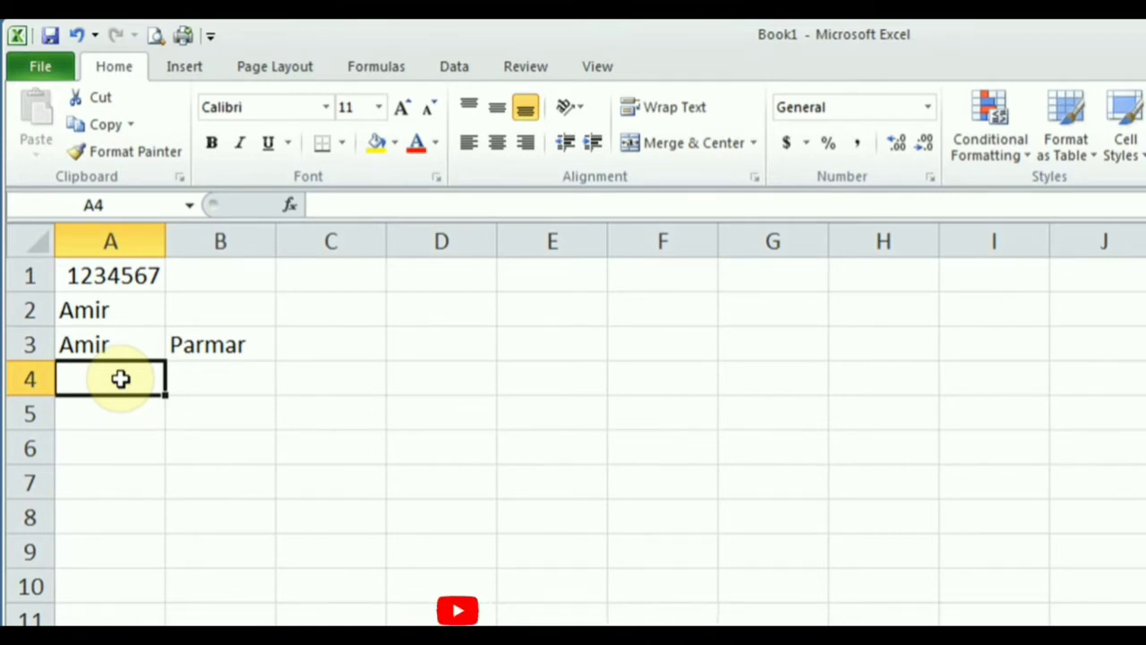
left_click(111, 275)
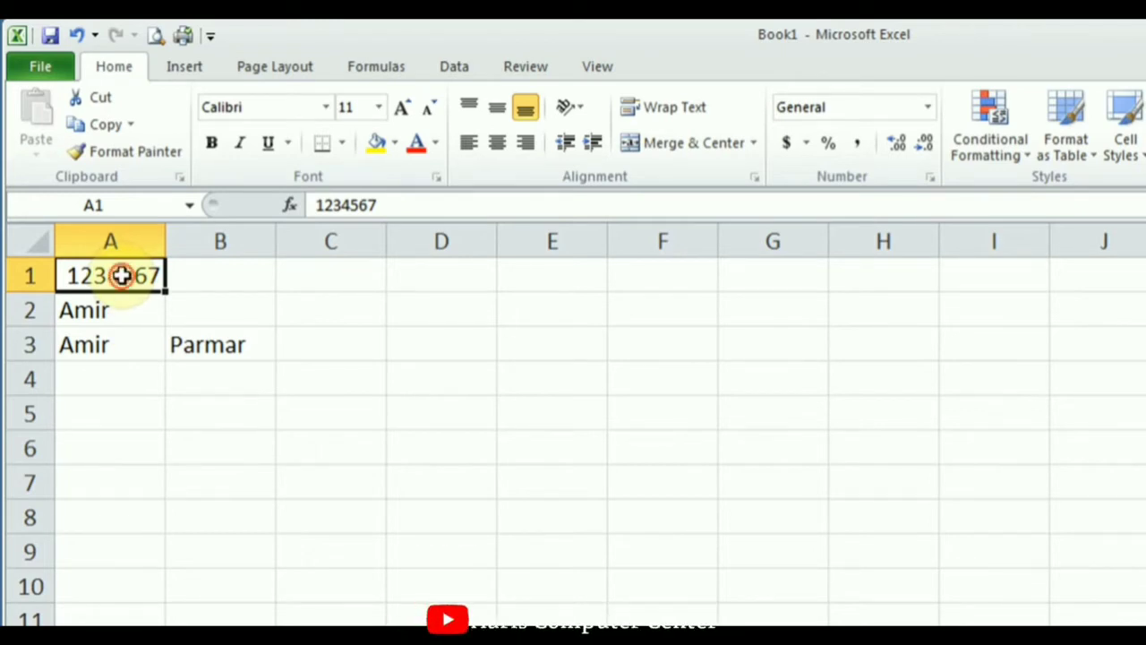
Edit A1 in place, delete the 4 after 123, and confirm 123567.
double_click(121, 276)
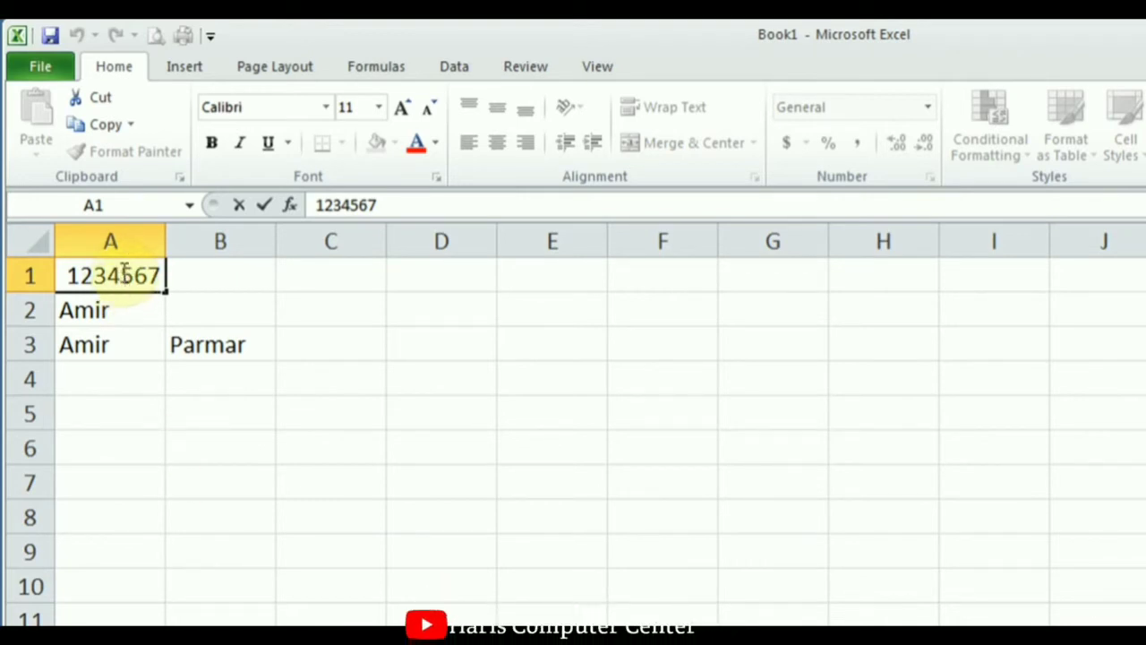
left_click(131, 275)
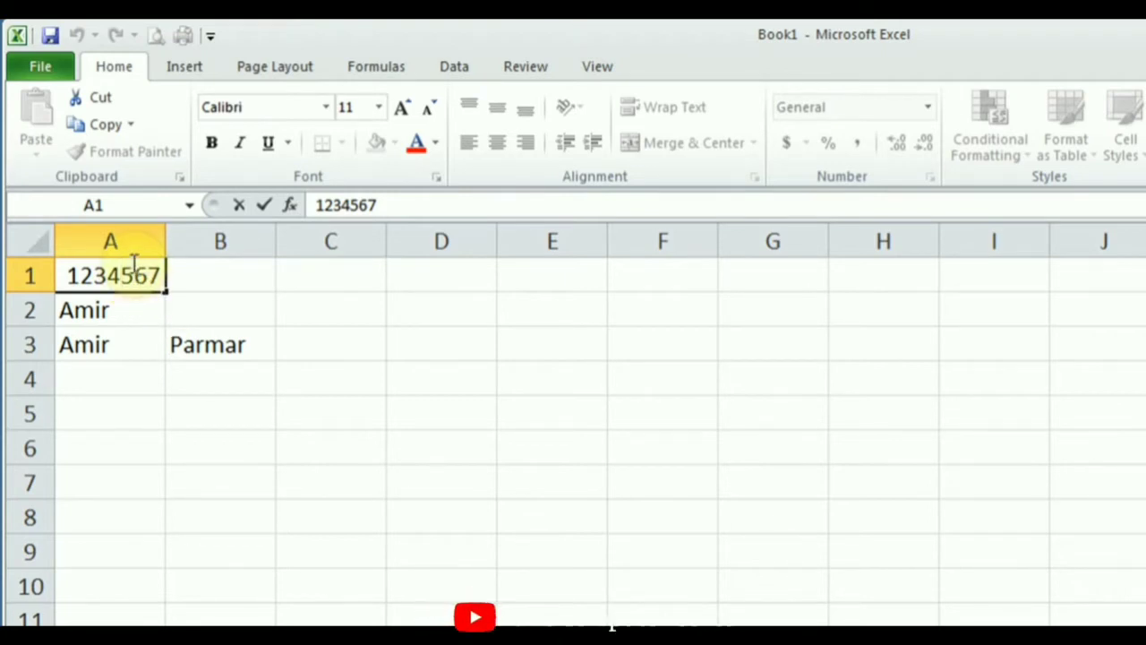
key("Left")
key("Left")
key("Left")
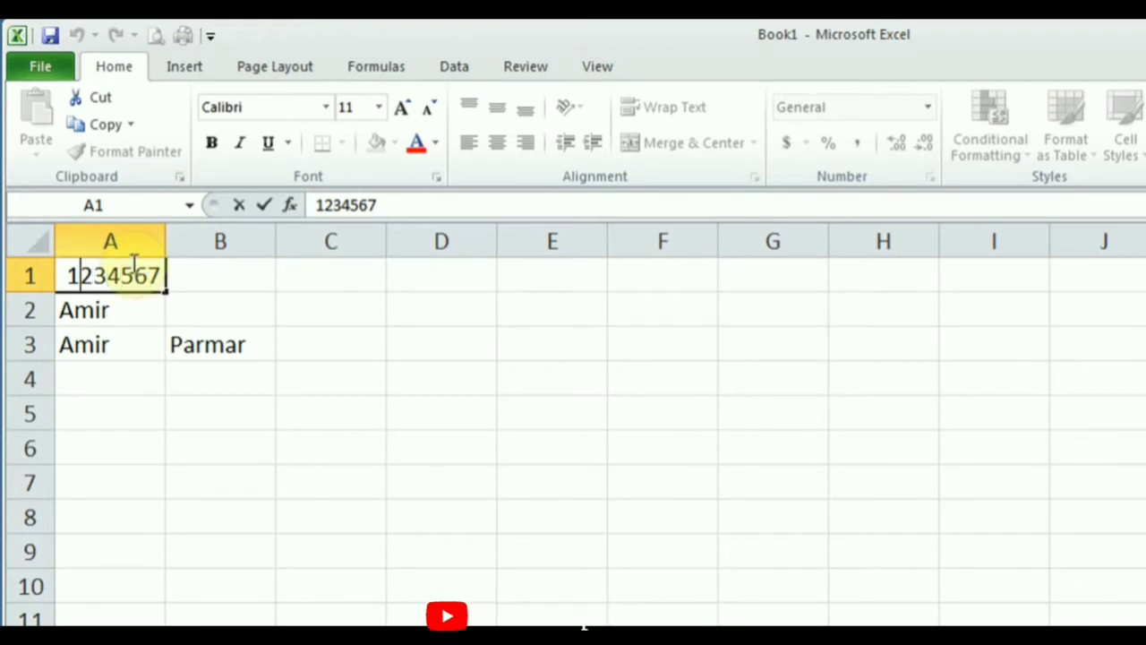
key("Right")
key("Right")
key("Right")
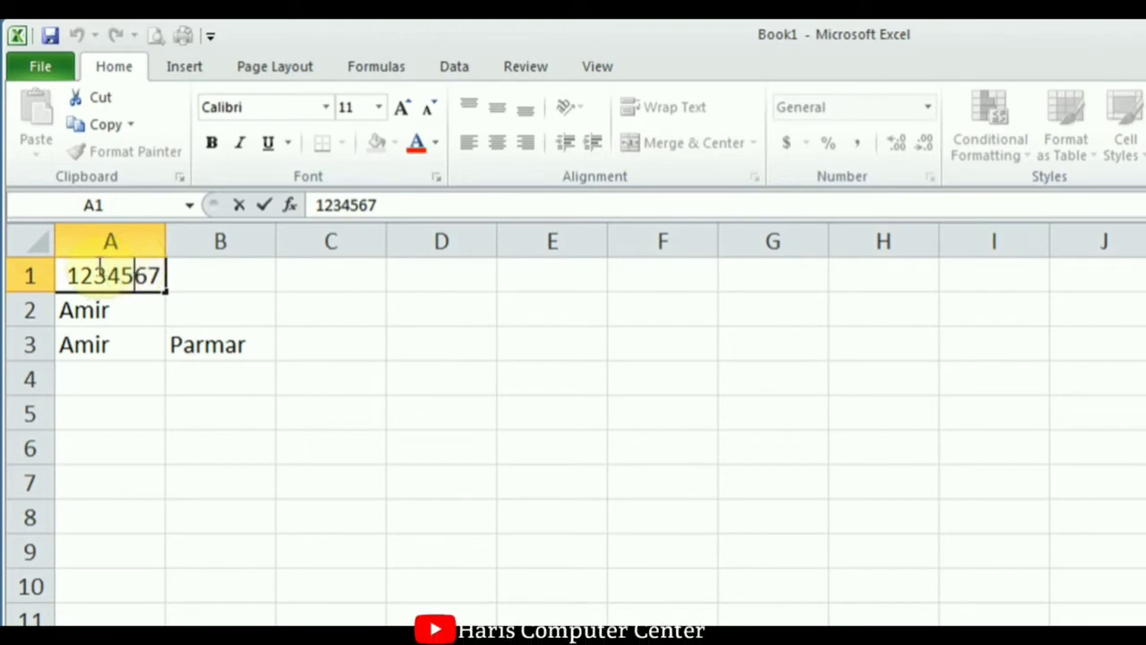
key("Left")
key("Left")
key("Left")
key("Left")
key("Right")
key("Right")
key("Right")
key("Right")
key("Right")
key("Left")
key("Left")
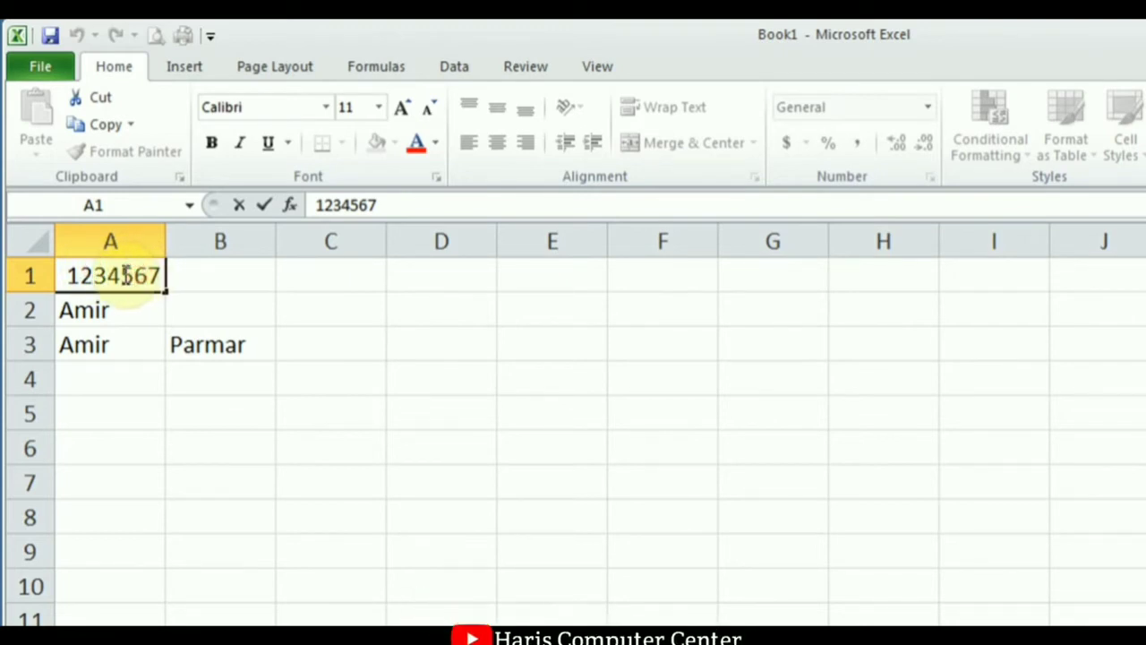
key("Right")
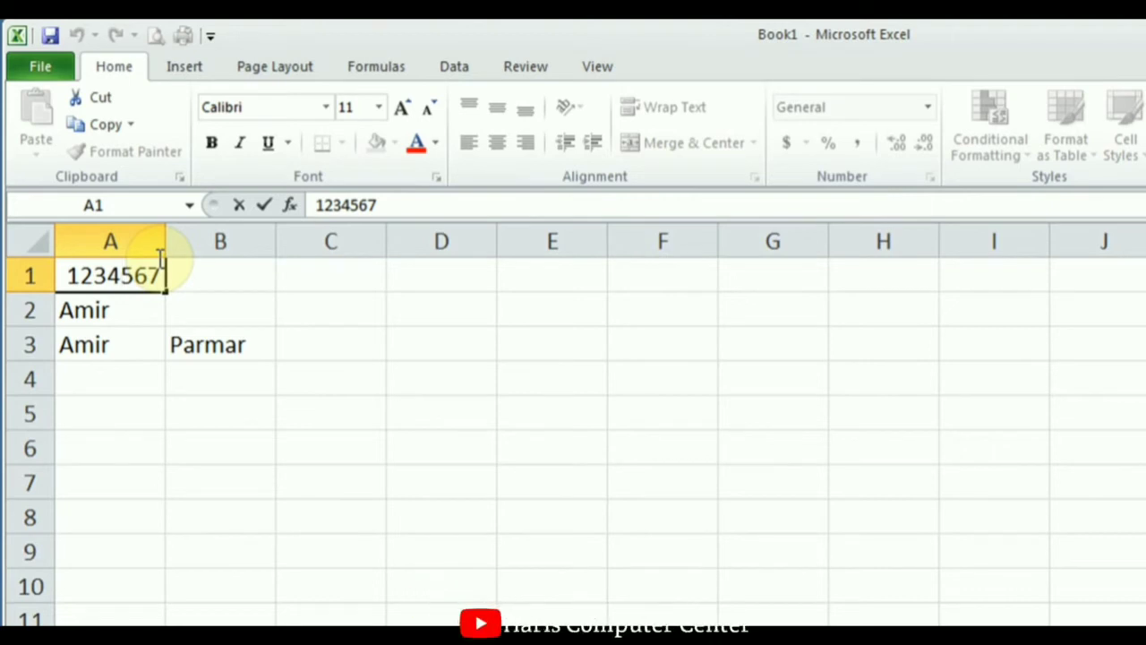
key("BackSpace")
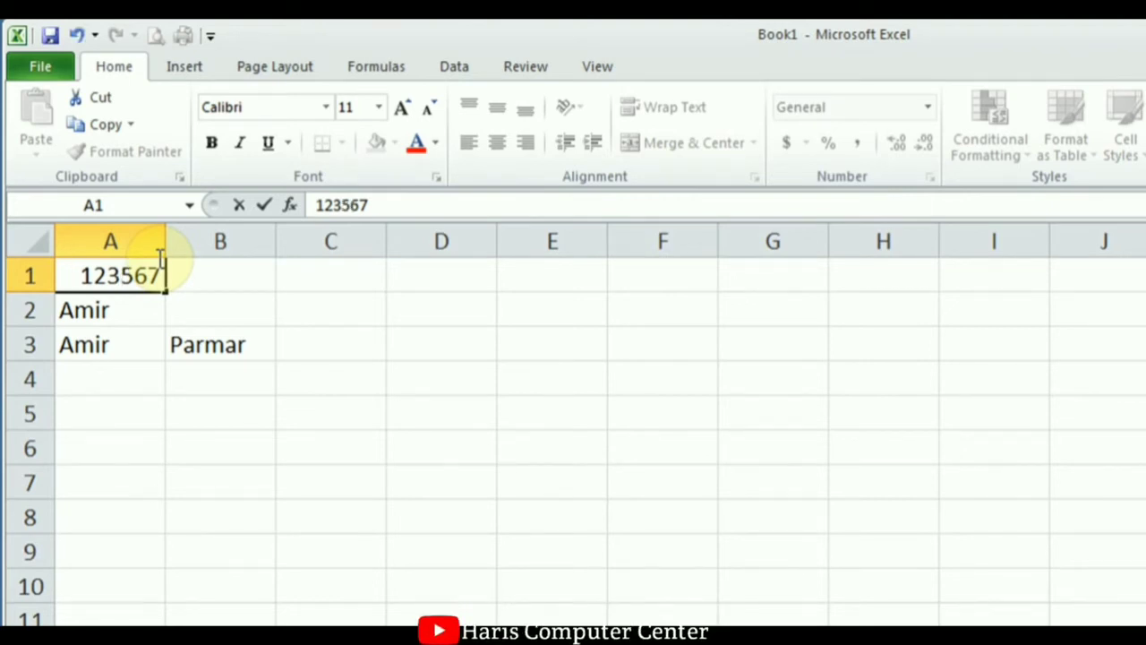
key("End")
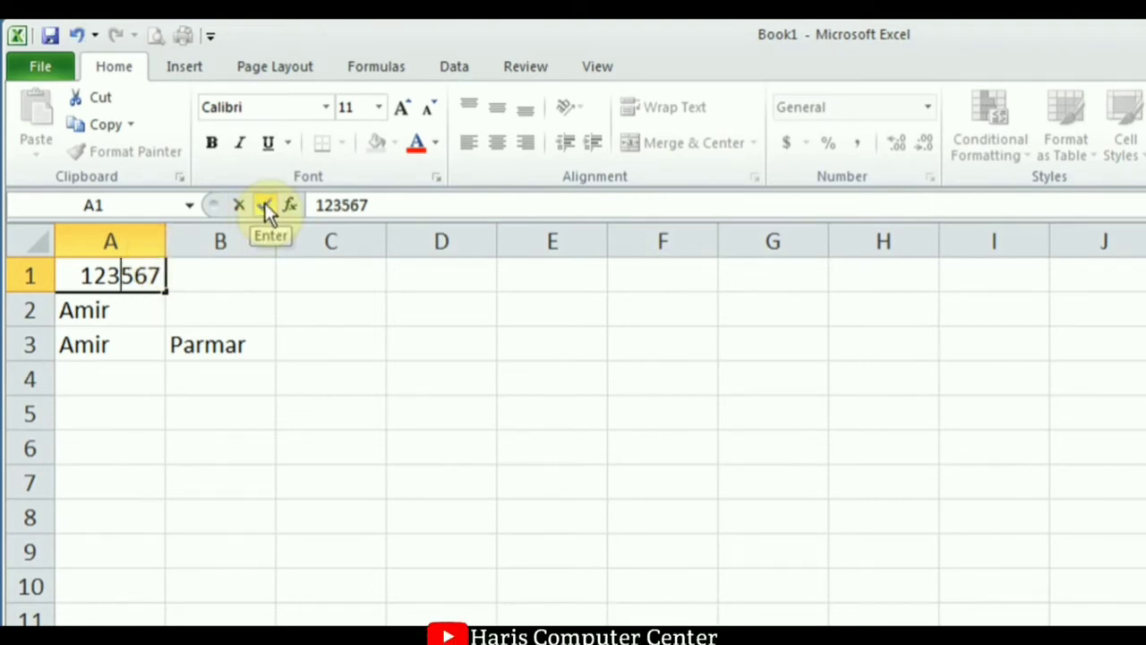
key("Return")
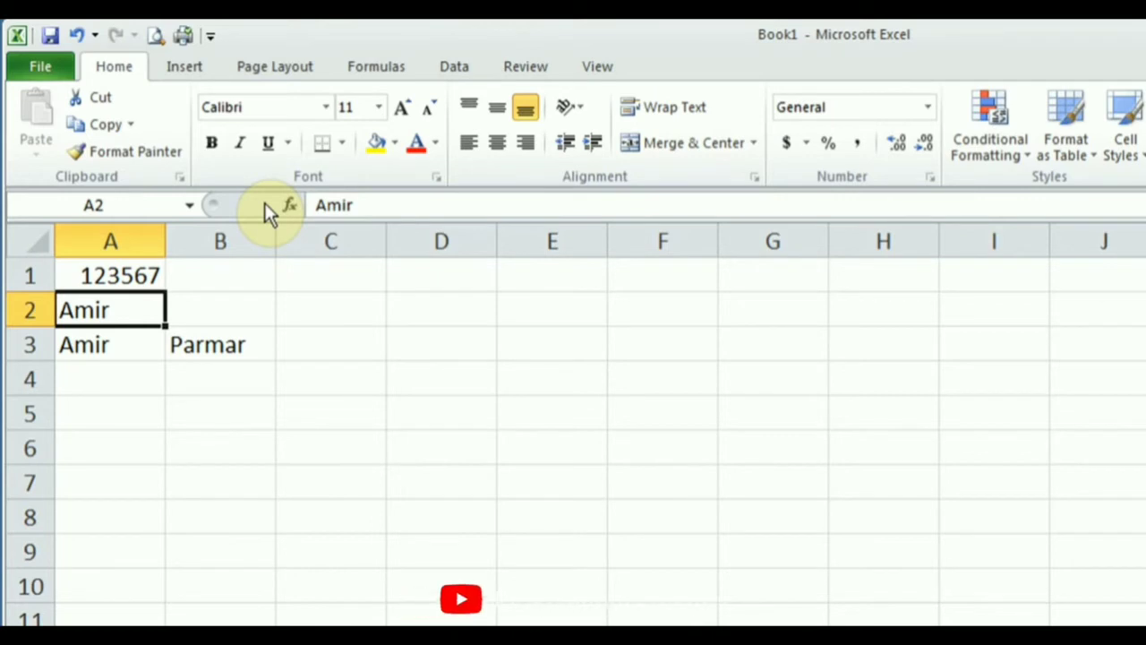
Insert 4 between 123 and 567 in A1, restoring 1234567.
left_click(120, 275)
double_click(120, 276)
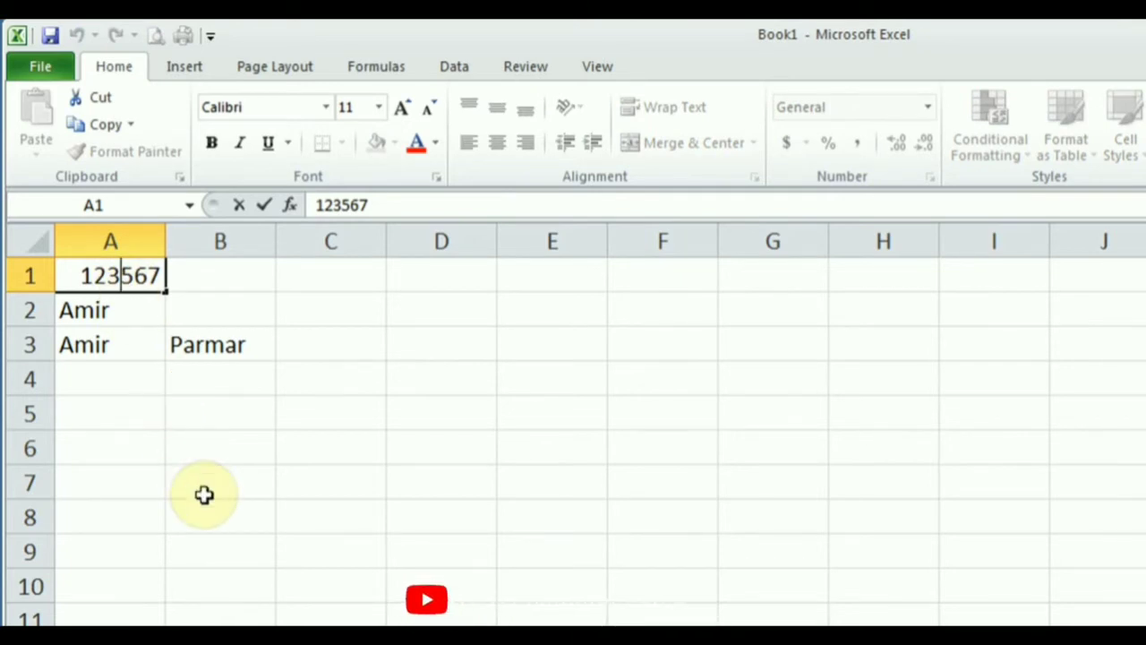
type("4")
left_click(260, 202)
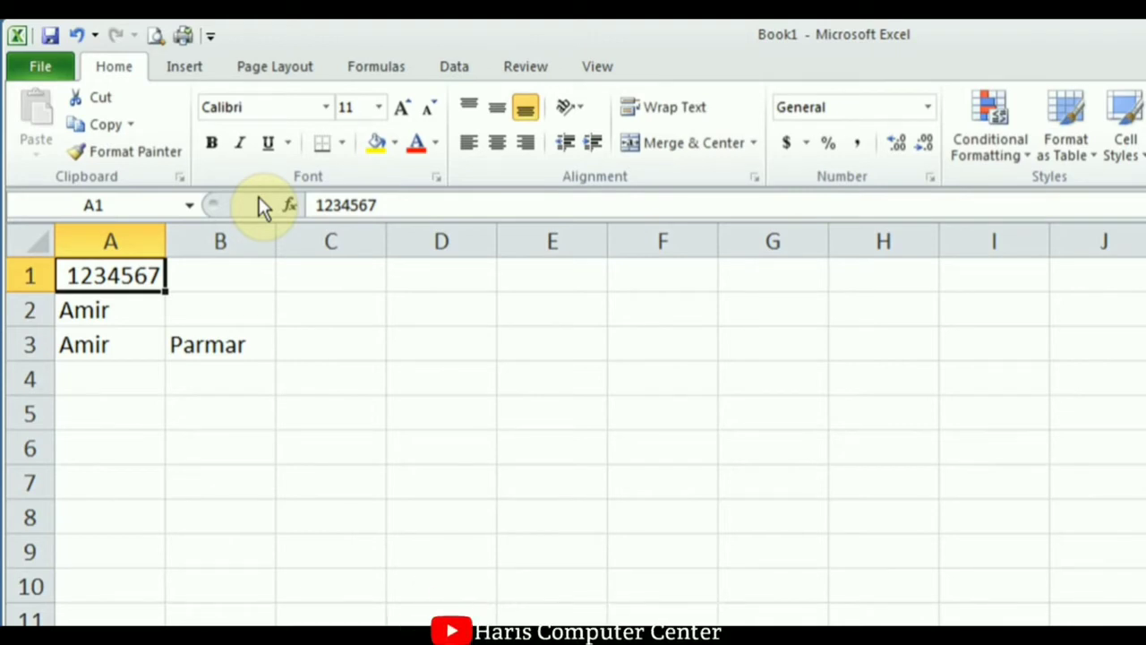
Select A2, B3, C2 and A1 to check the entries.
left_click(122, 309)
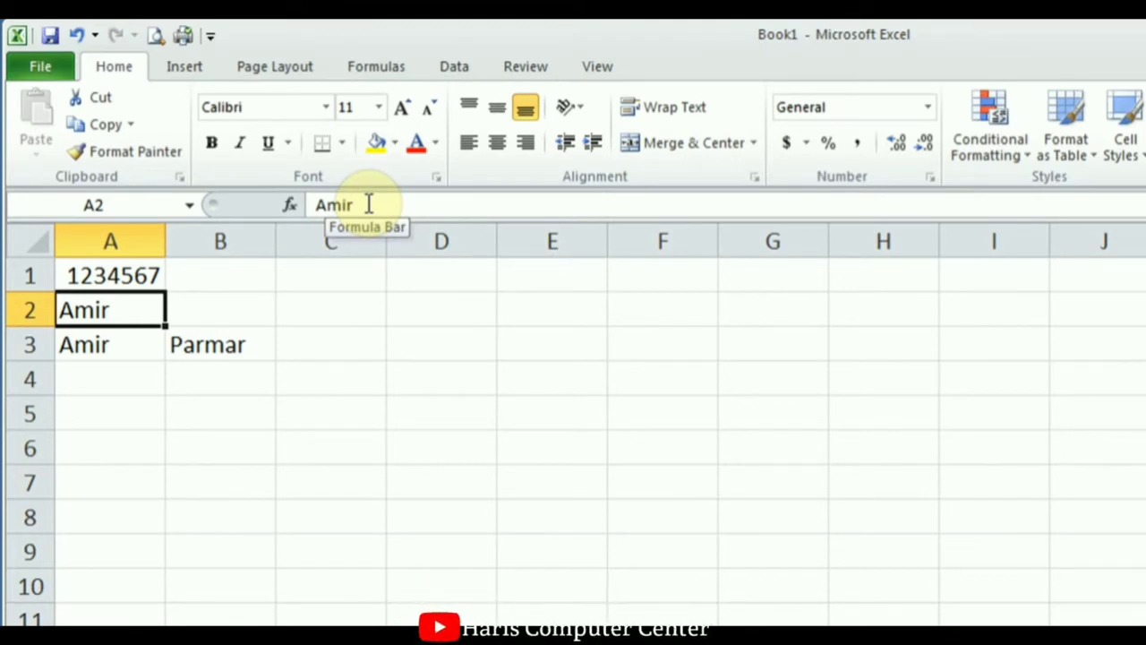
left_click(240, 346)
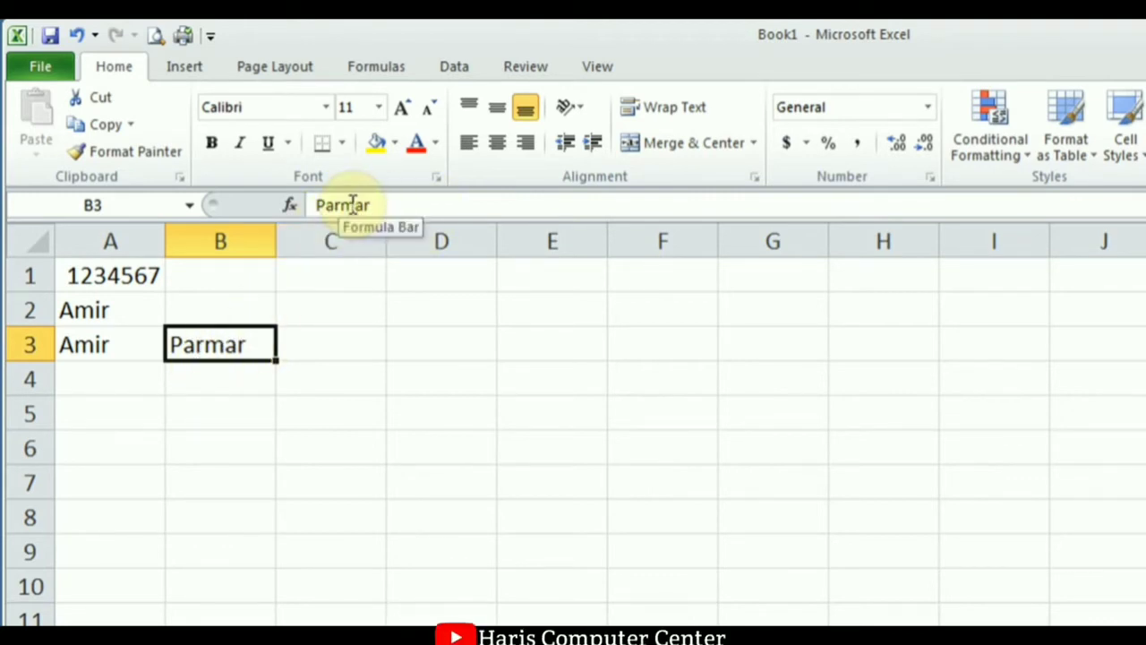
left_click(334, 302)
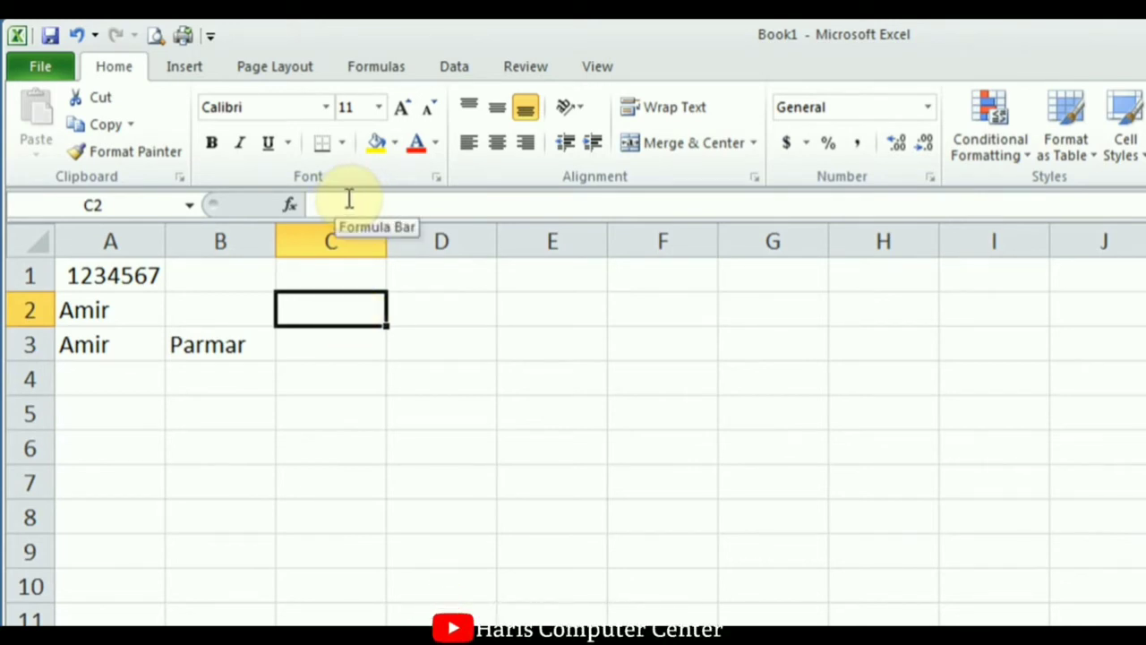
left_click(110, 280)
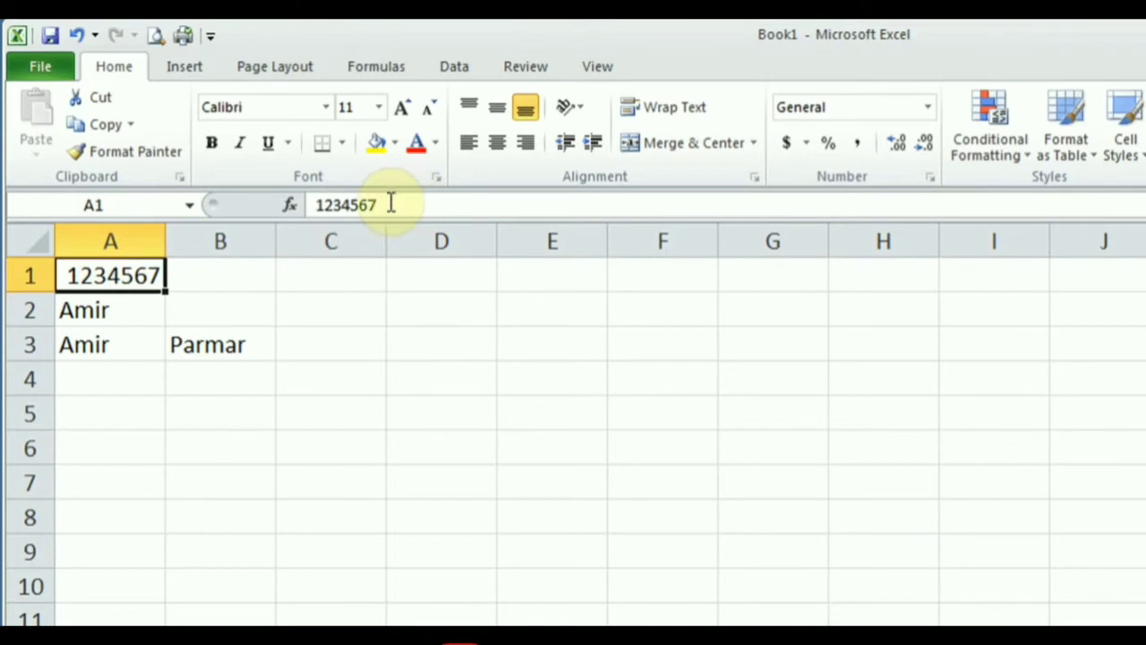
Delete the 5 from A1's 1234567 so the cell reads 123467.
left_click(355, 205)
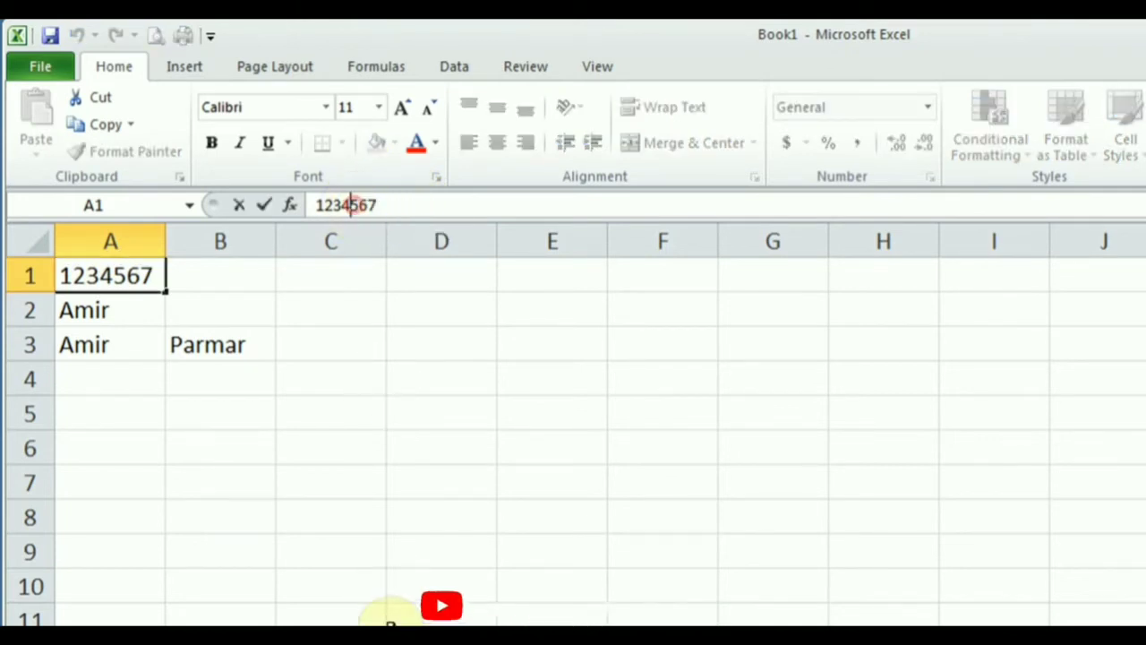
key("Right")
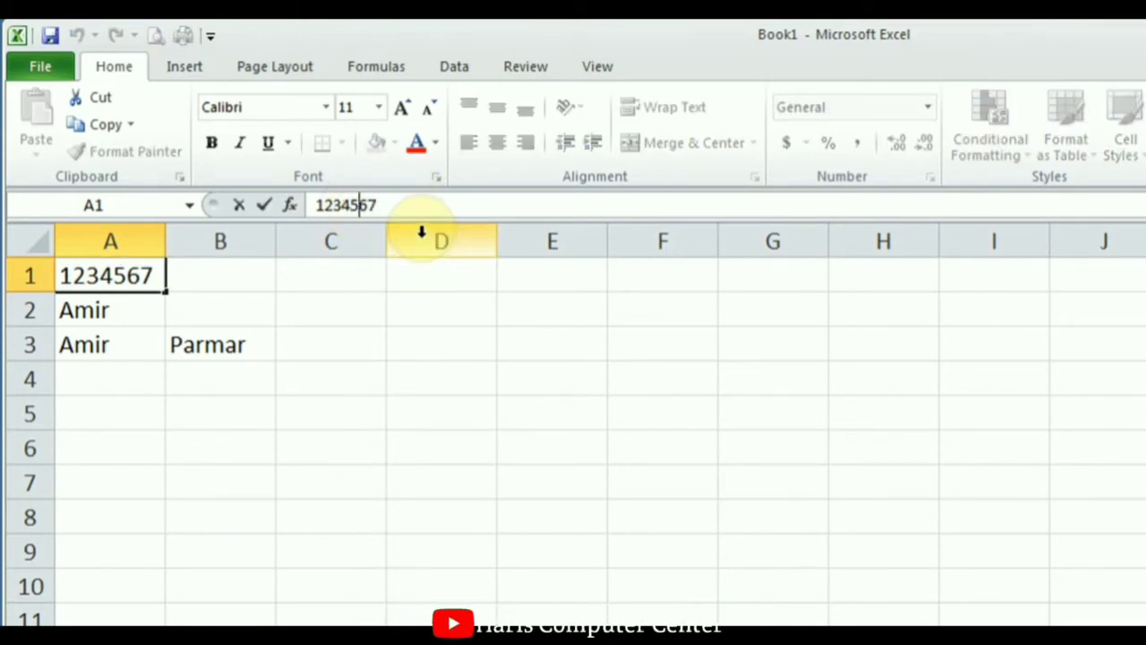
key("BackSpace")
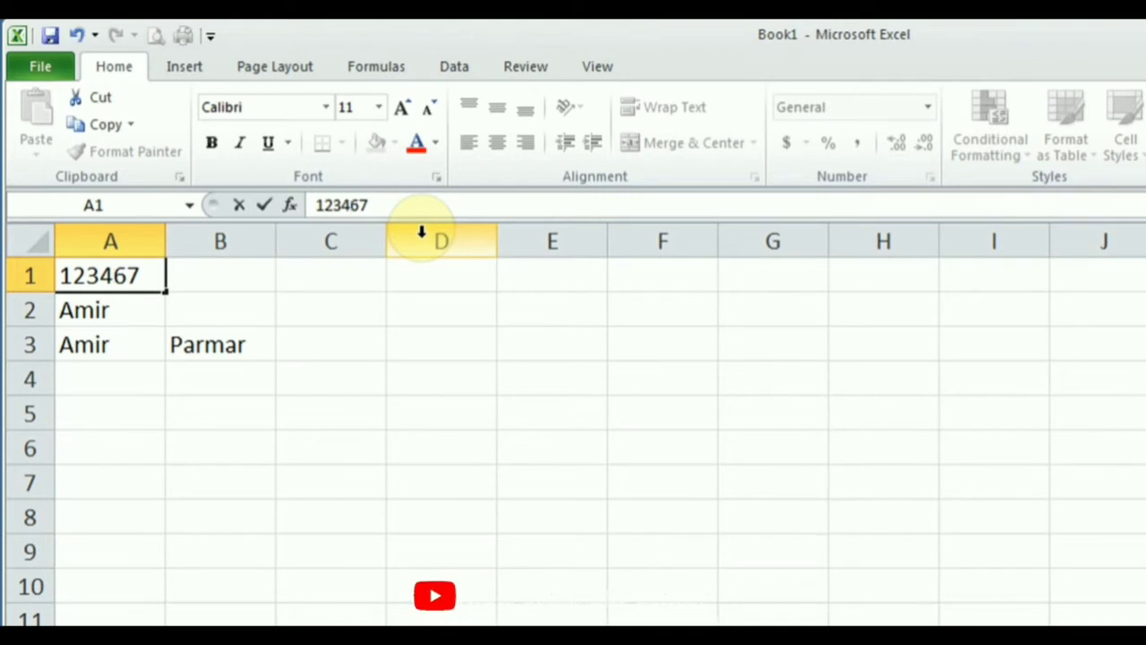
key("Return")
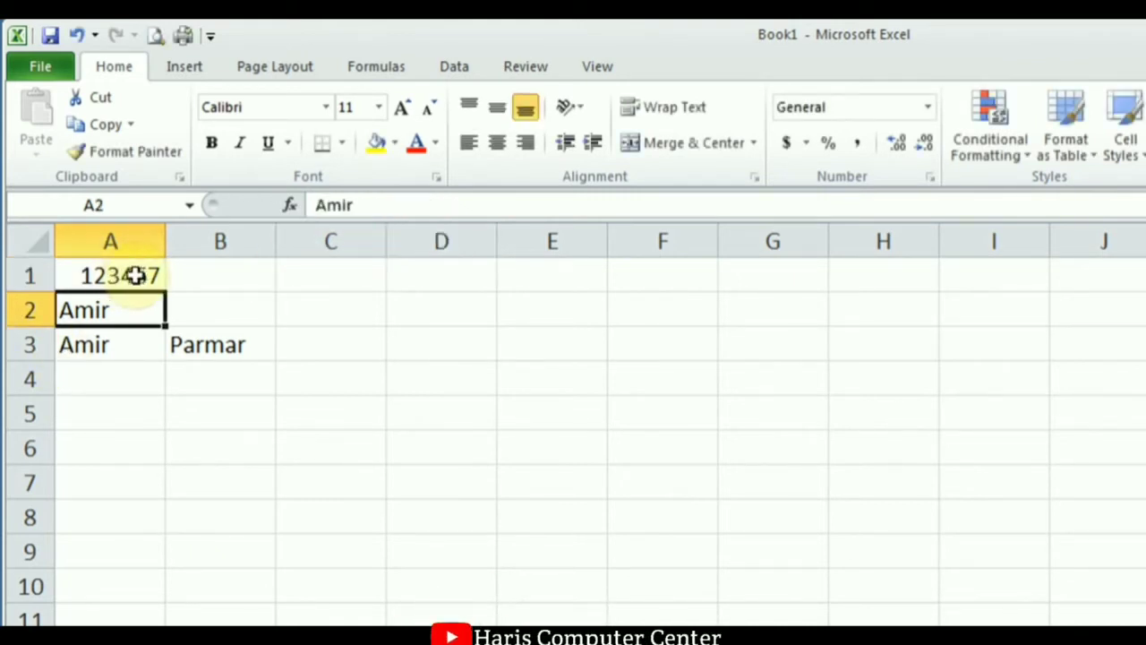
left_click(134, 276)
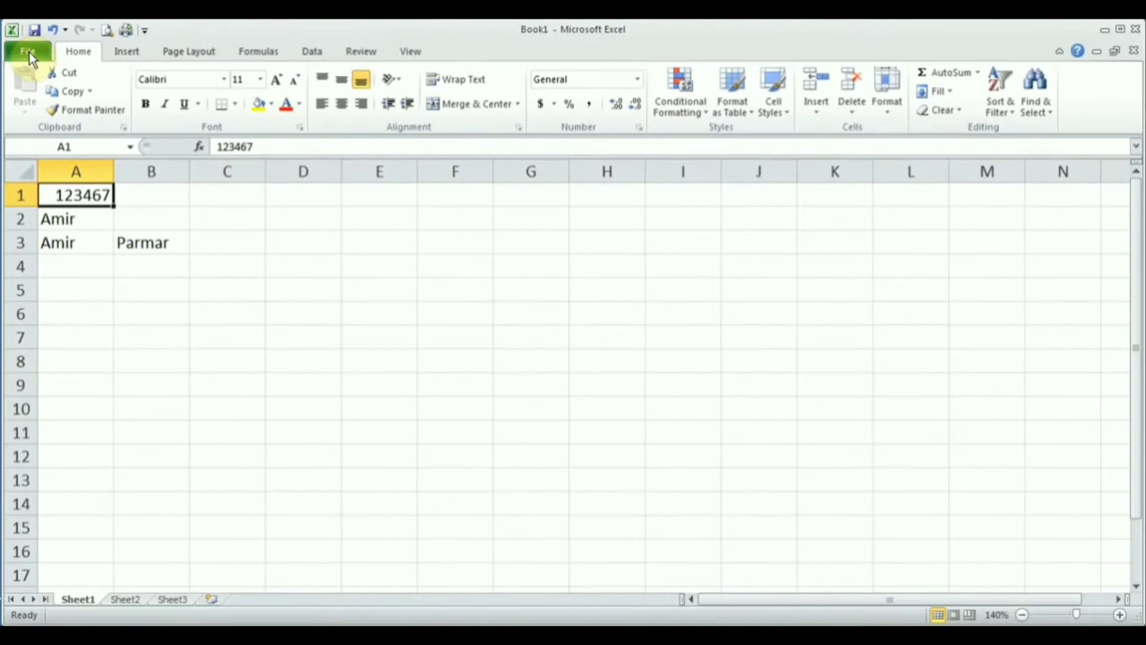
Start saving the workbook from the File menu, bringing up Save As at Documents.
left_click(29, 54)
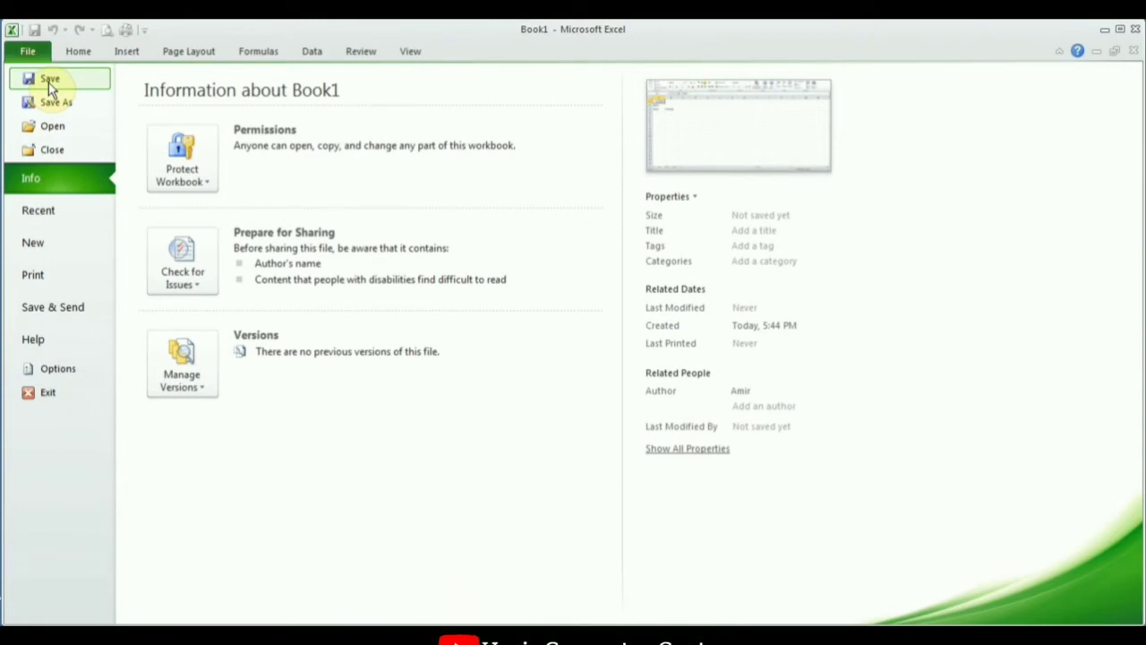
left_click(48, 83)
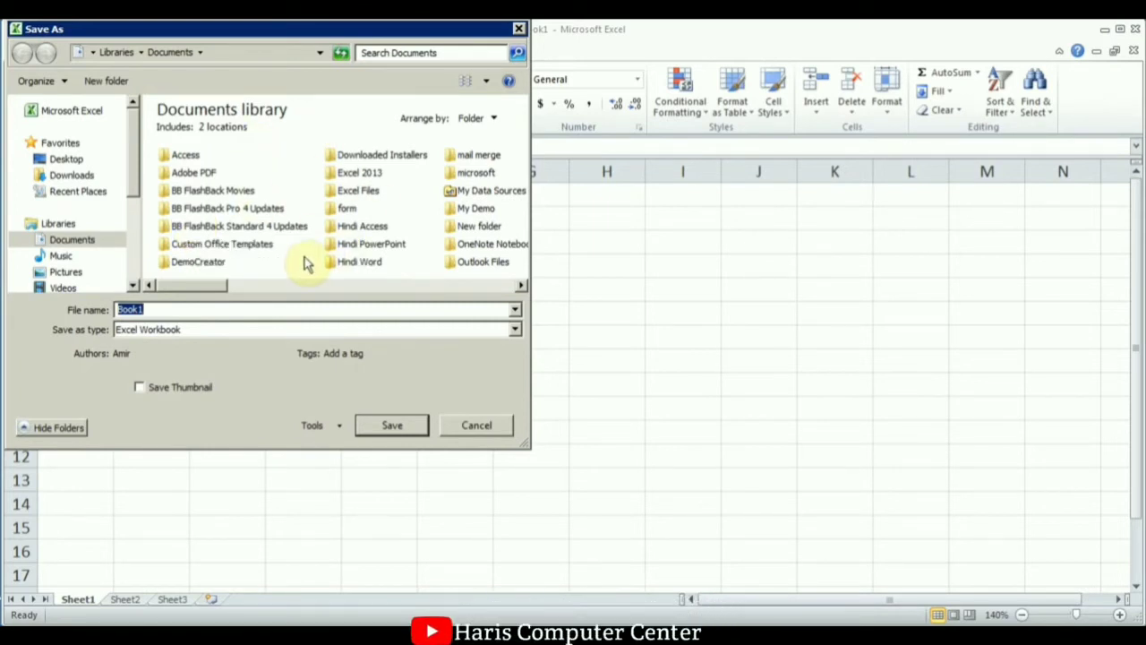
Create a new folder named 'Hindi Excel' in Documents and go into it.
left_click(108, 83)
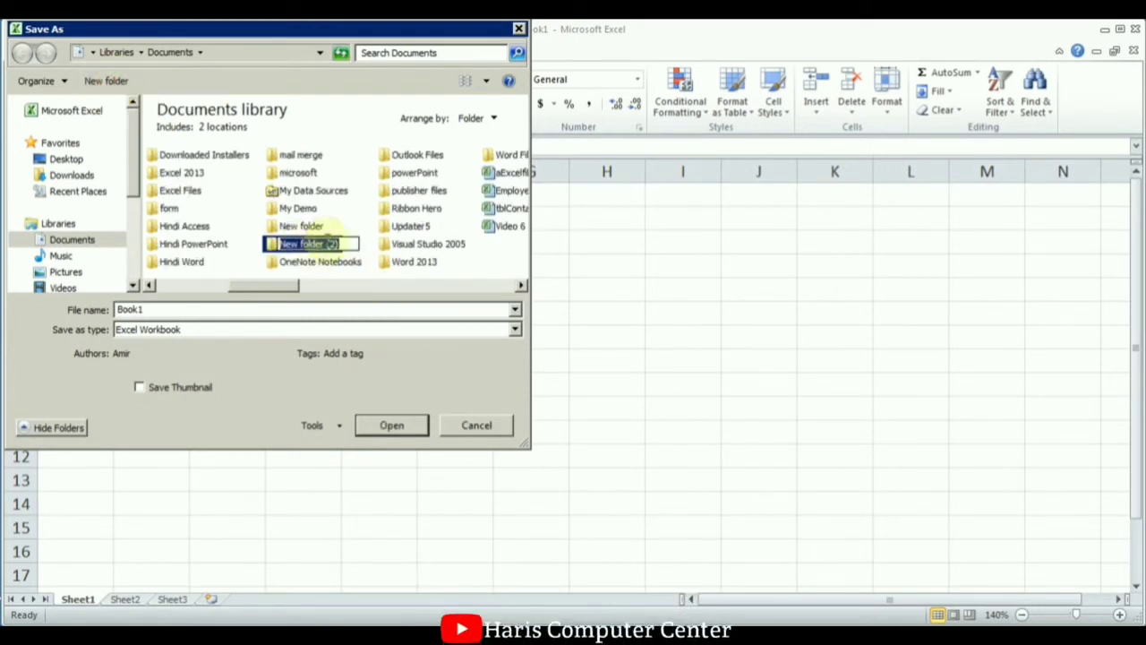
type("Hindi")
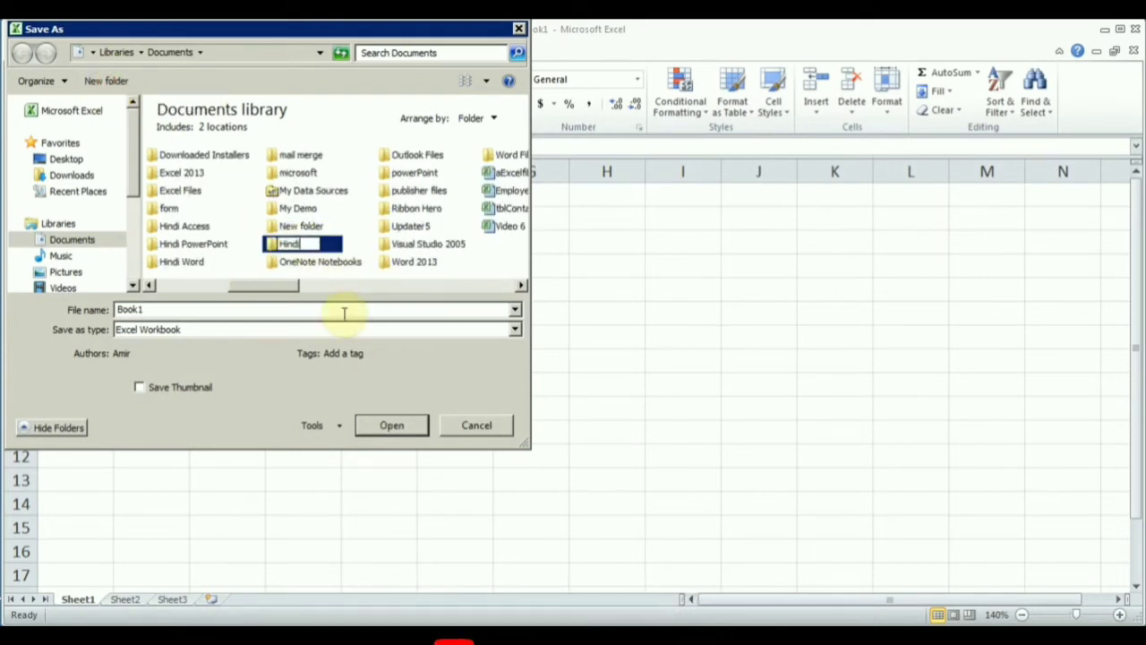
type(" Excel")
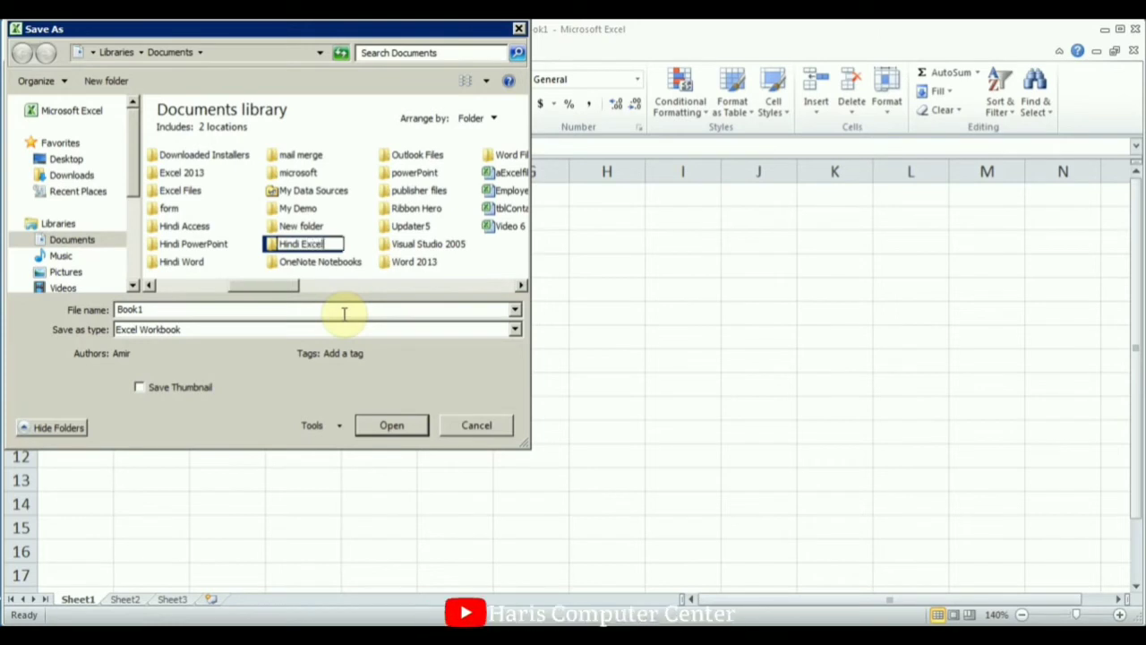
key("Return")
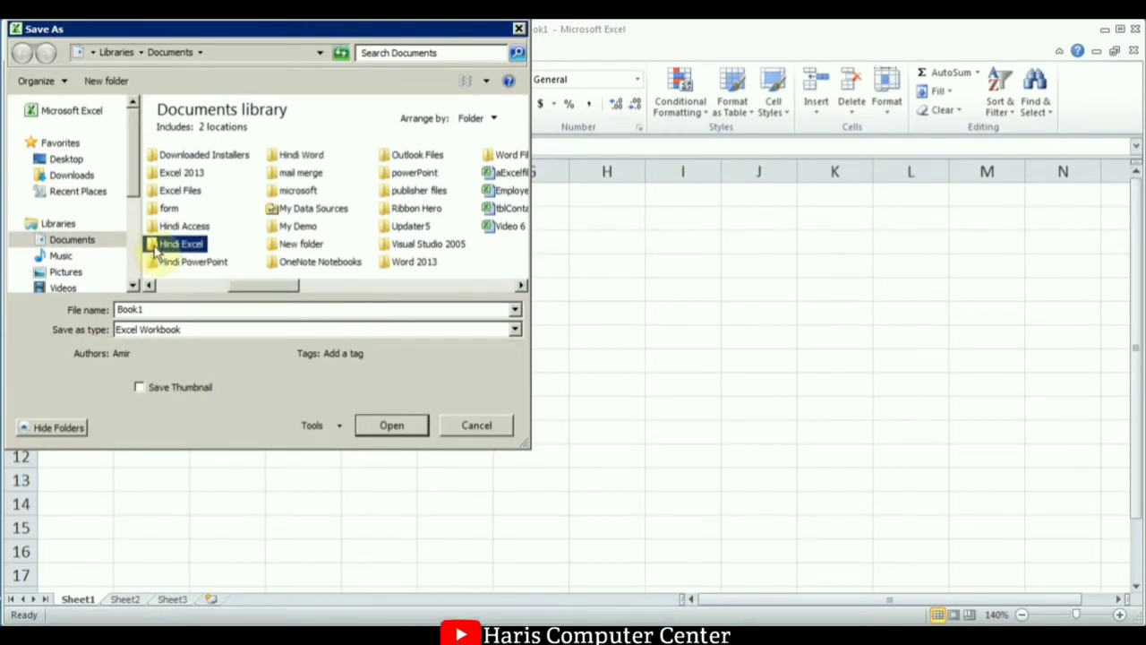
double_click(170, 245)
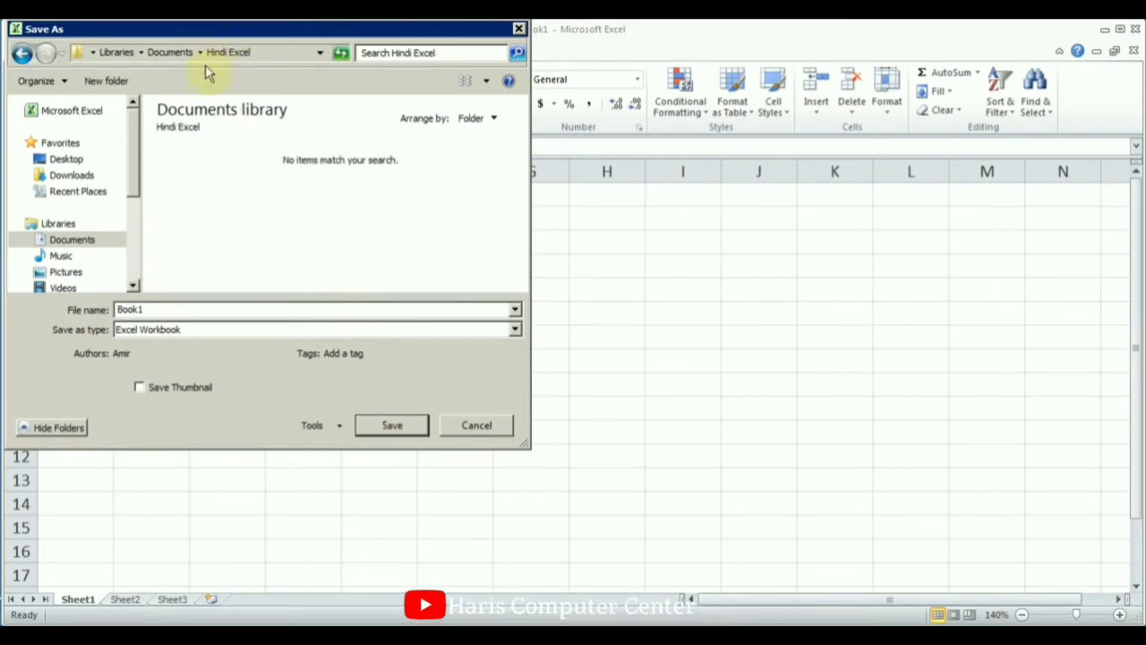
Replace the file name Book1 with 'Video 1'.
left_click(153, 307)
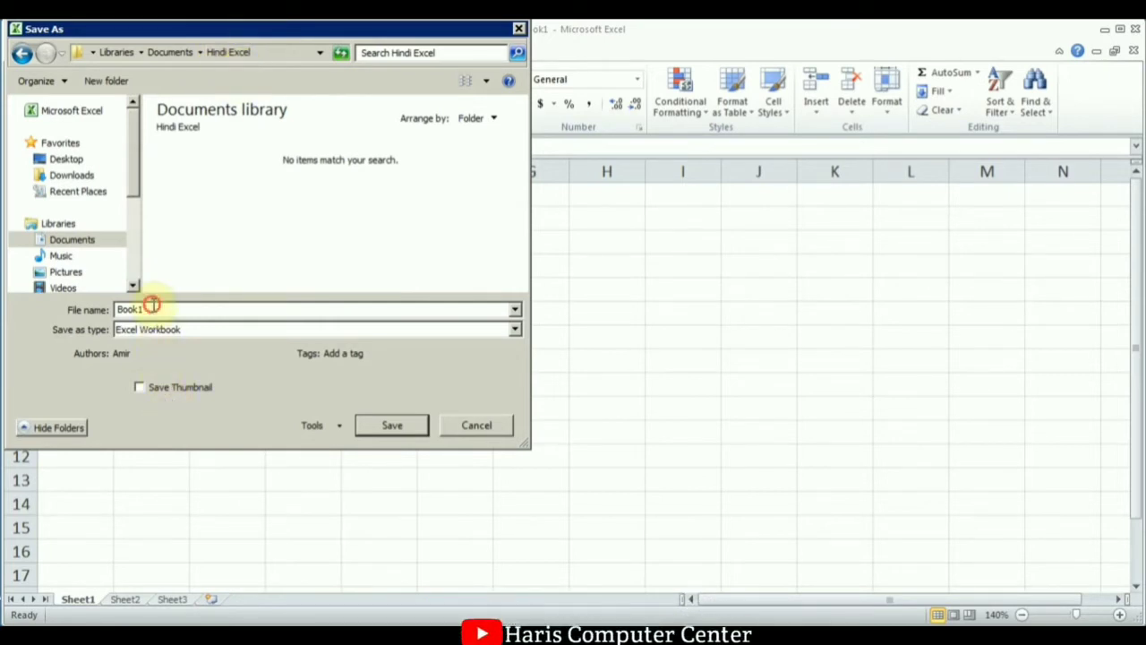
double_click(152, 307)
type("Video")
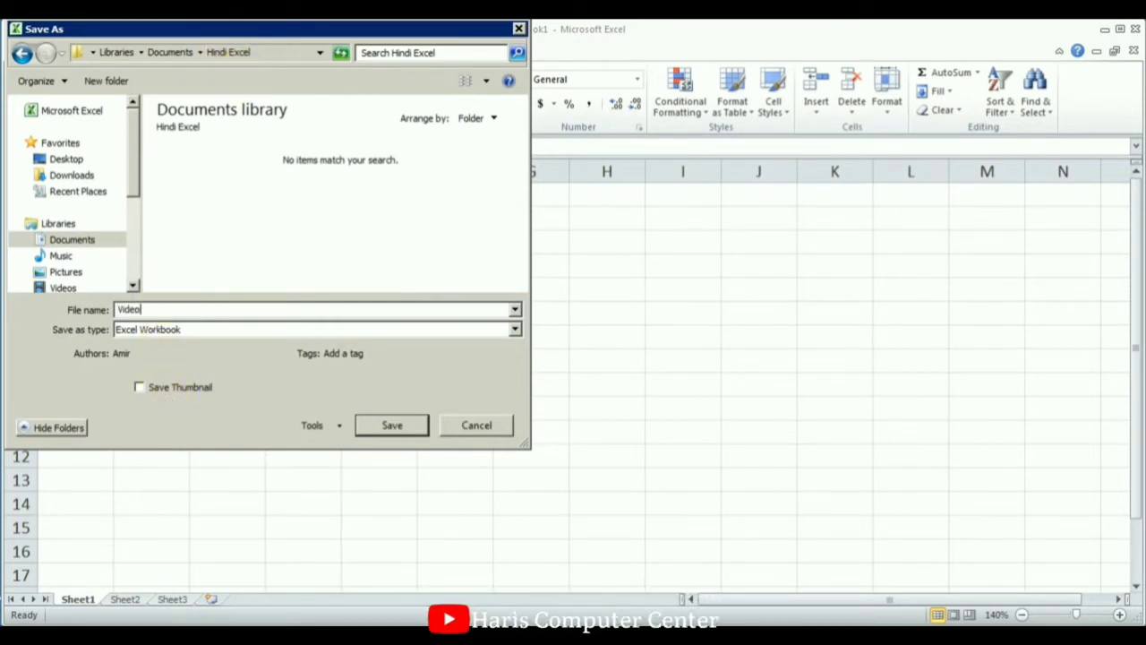
type(" 1")
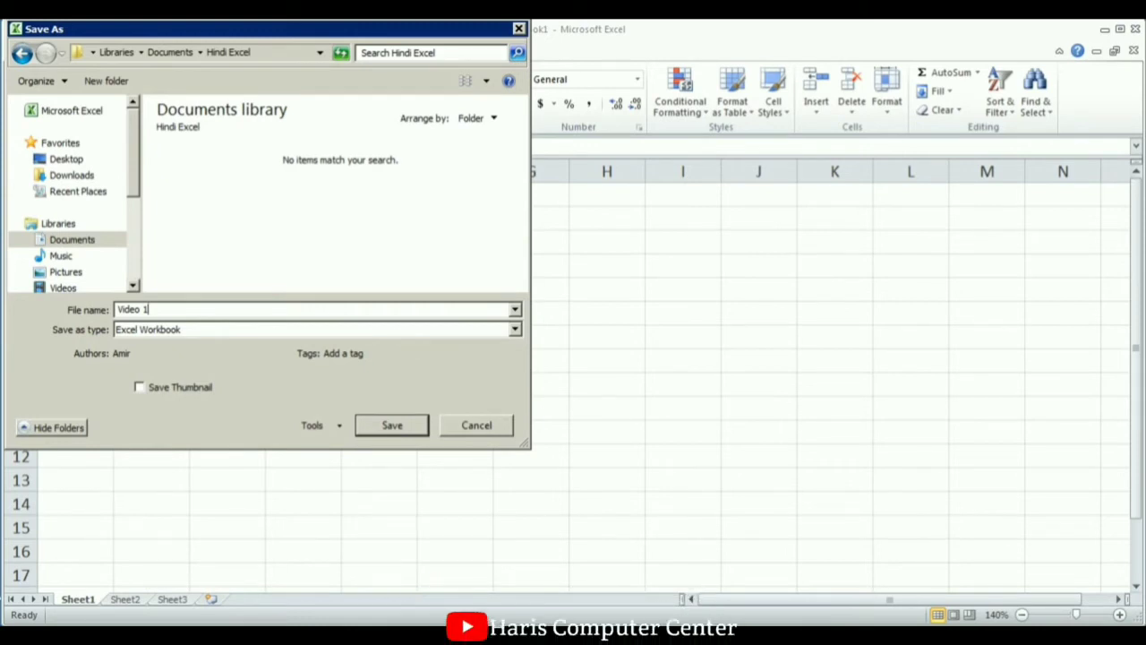
Check General Options, leave both password fields blank, then save as Video 1.
left_click(339, 428)
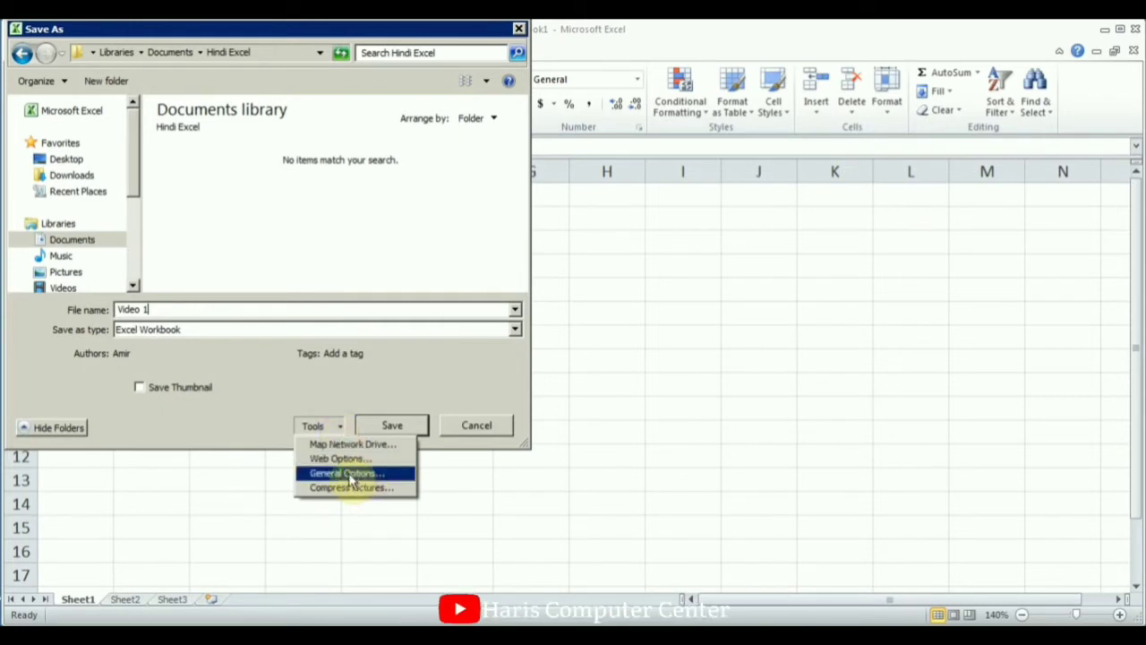
left_click(348, 474)
left_click(432, 316)
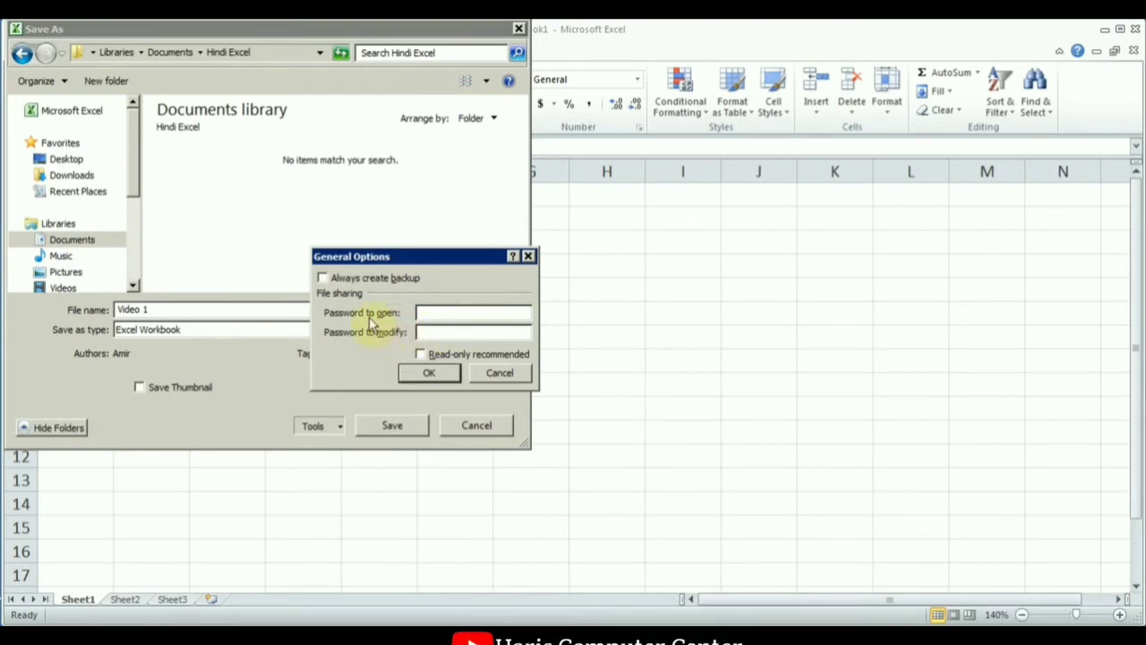
left_click(433, 333)
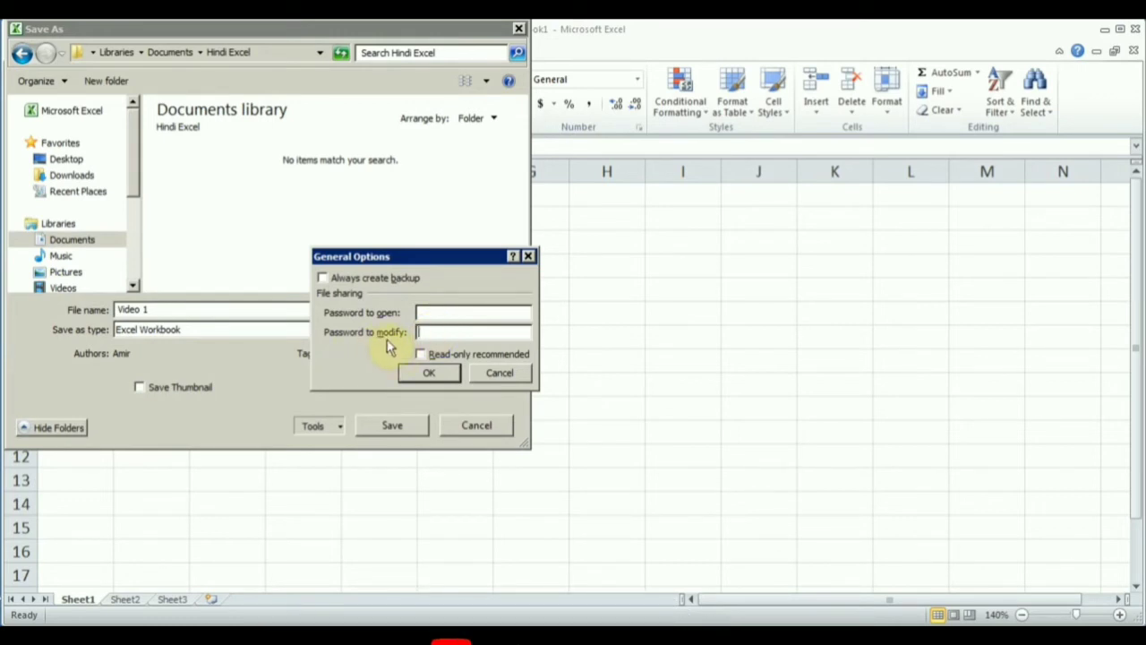
left_click(495, 372)
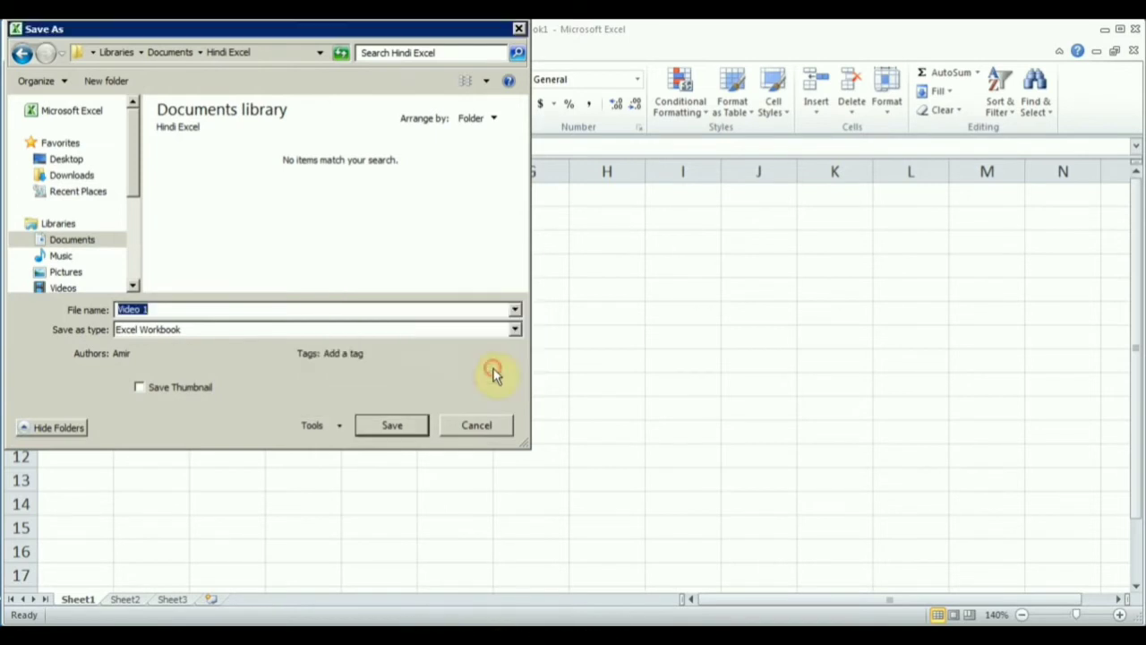
left_click(376, 427)
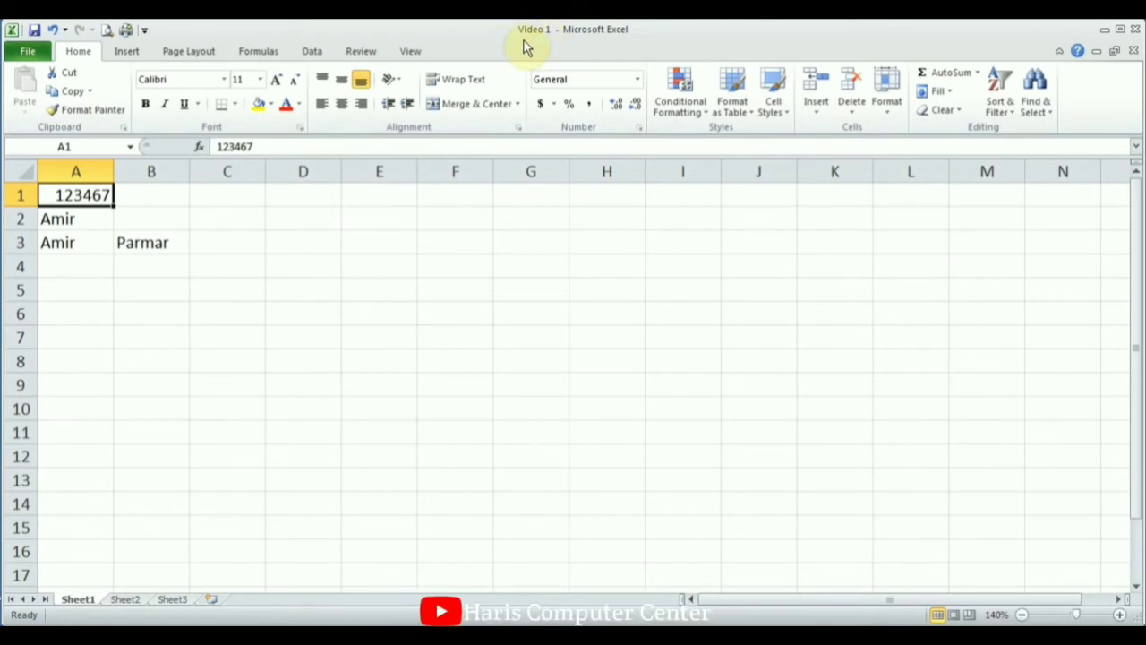
Switch to Sheet2 and zoom the view in four steps.
left_click(131, 602)
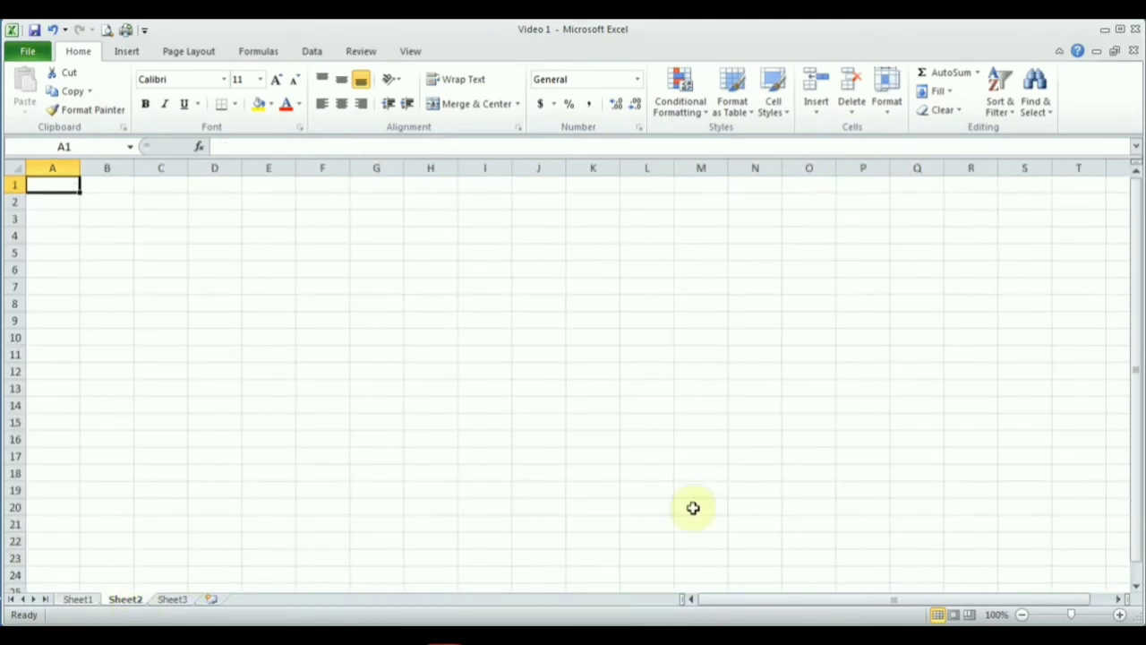
left_click(1121, 615)
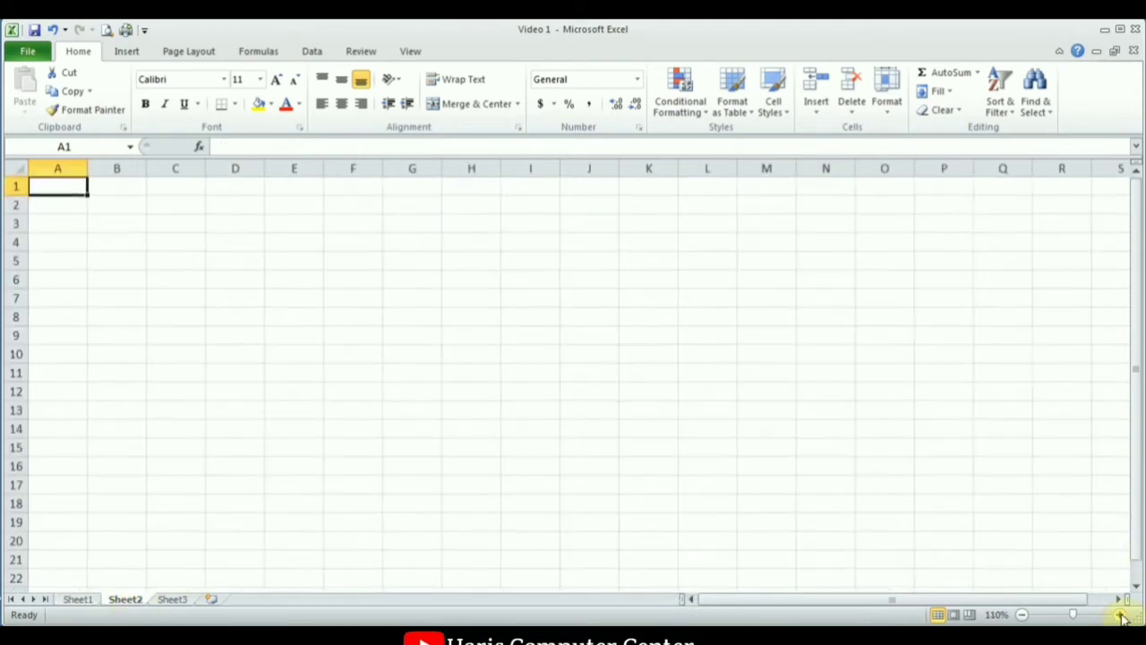
left_click(1120, 616)
left_click(1120, 615)
left_click(1122, 616)
left_click(1122, 616)
left_click(1121, 616)
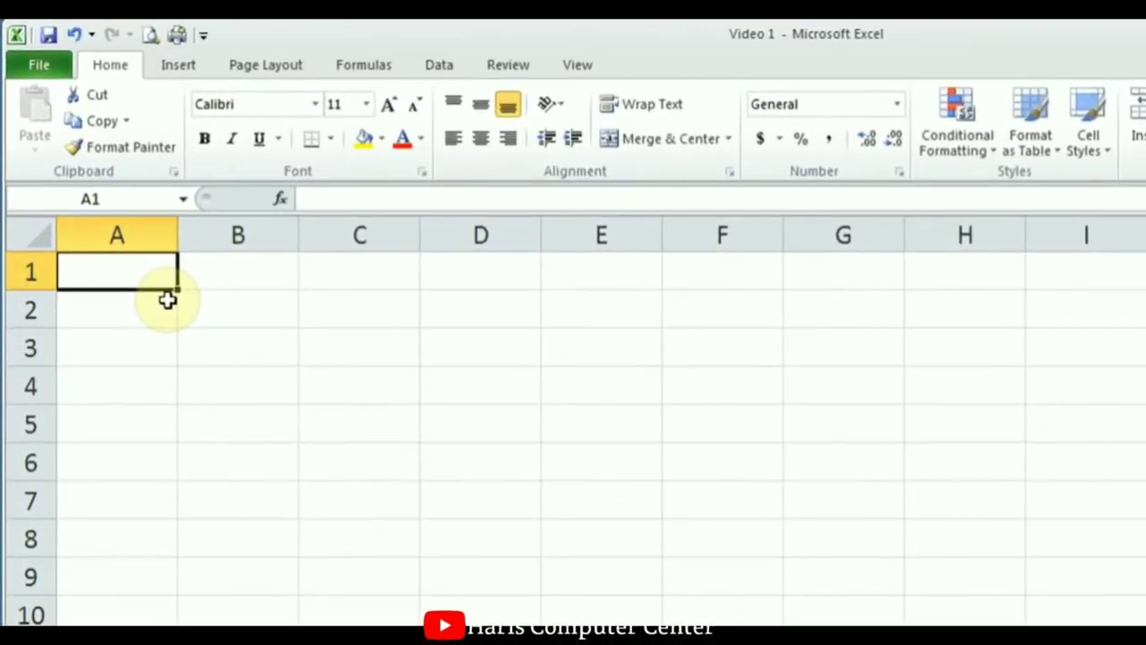
Enter 2, 3, 4 and 1 in cells A1 through D1.
type("2")
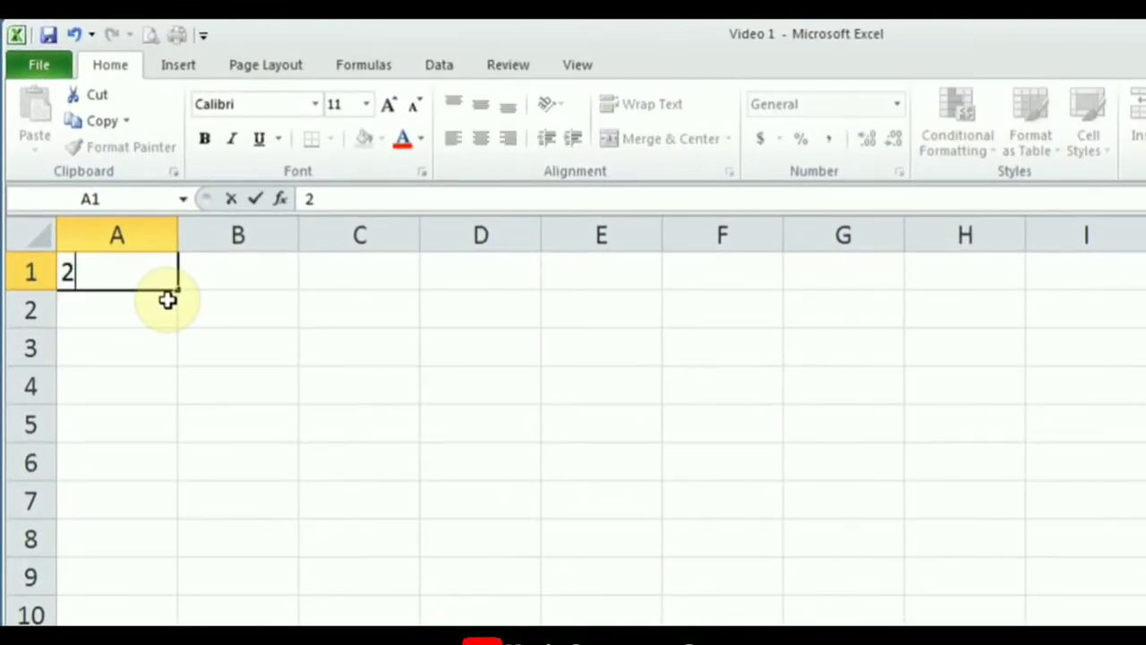
key("Tab")
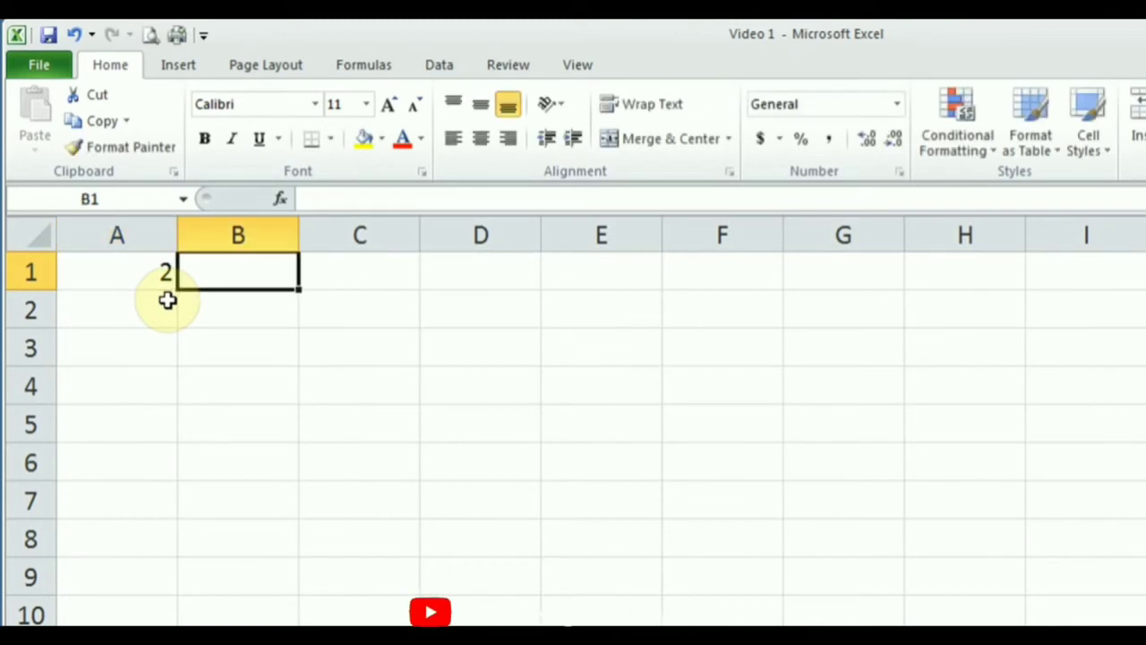
type("3")
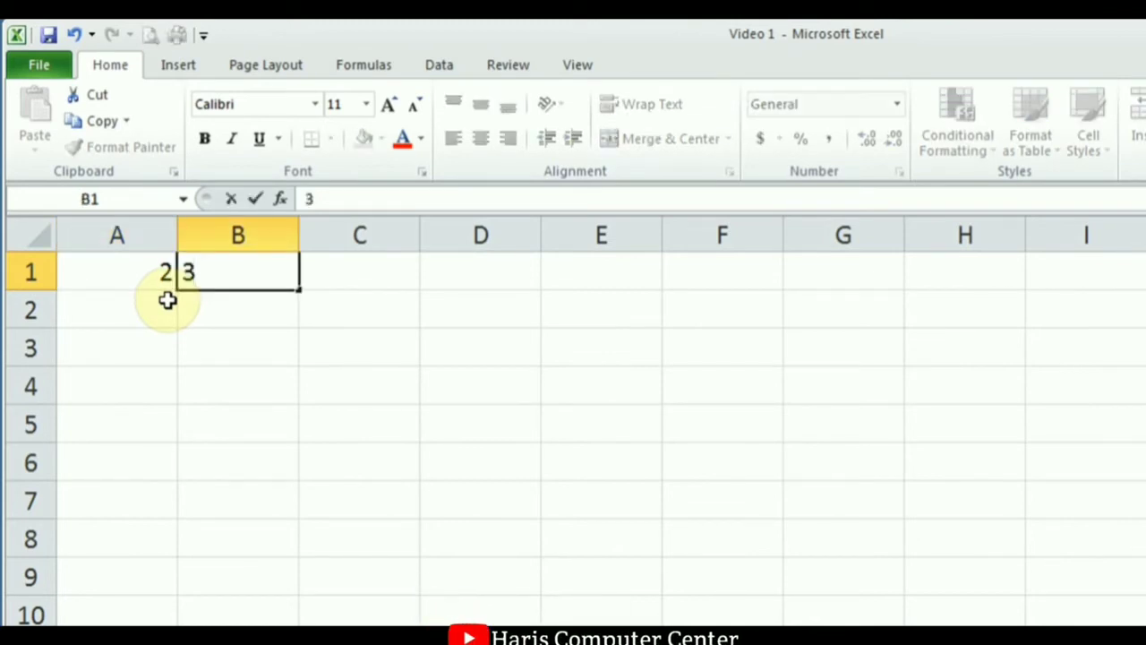
key("Tab")
type("4")
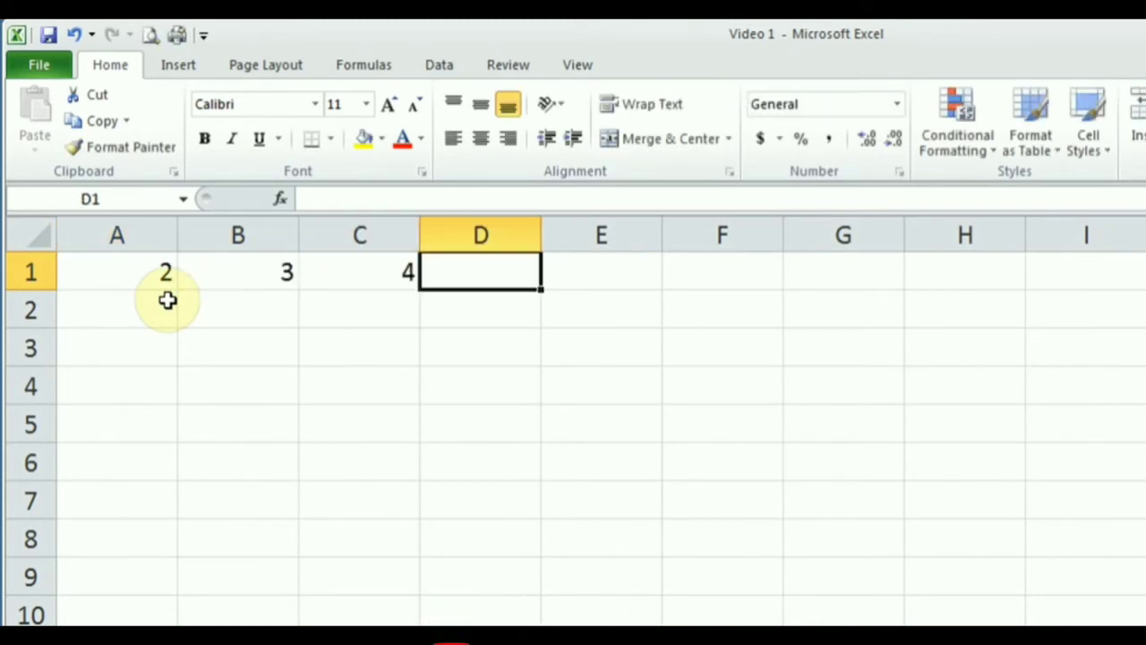
key("Tab")
type("1")
key("Tab")
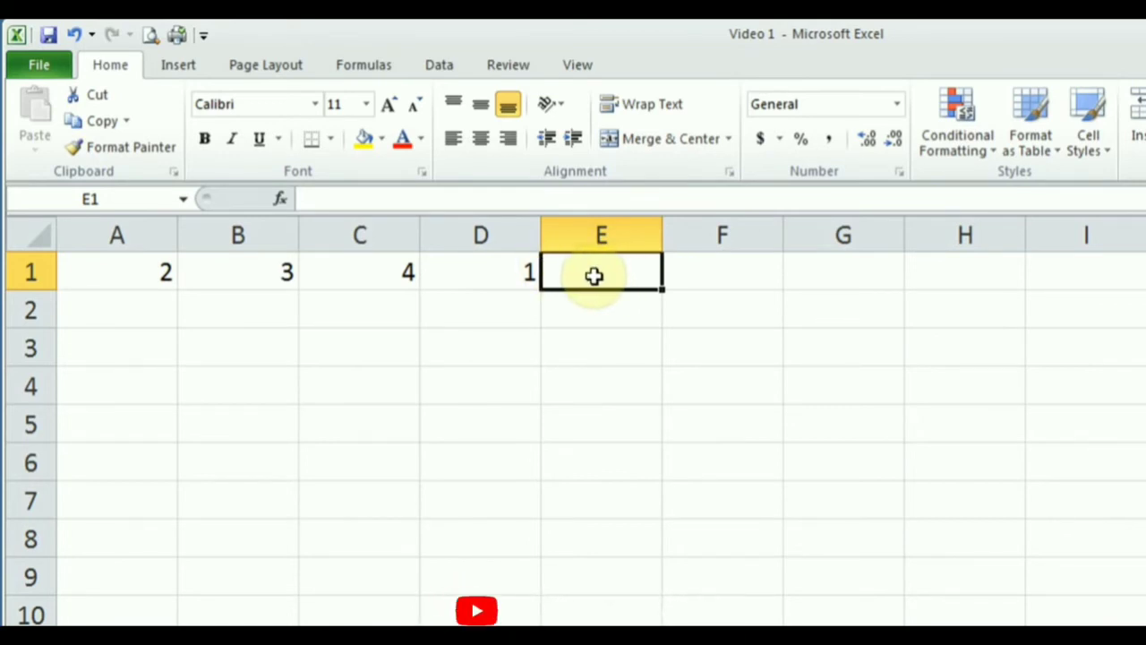
Enter the constant formula =2+3+4+1 in E1.
type("=")
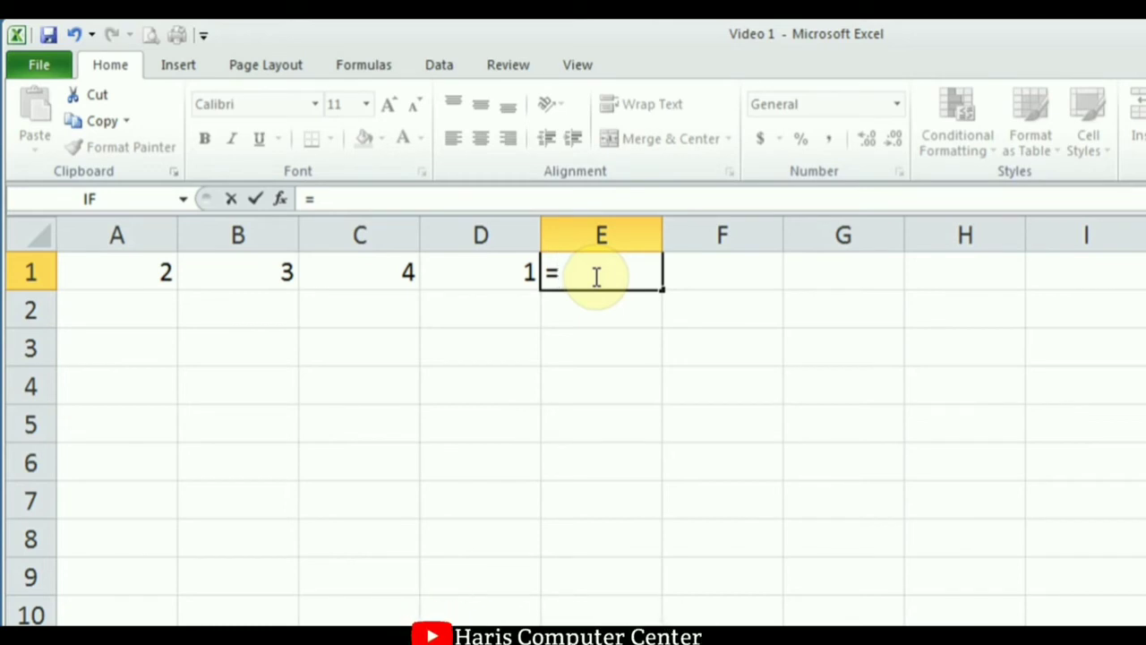
type("2+")
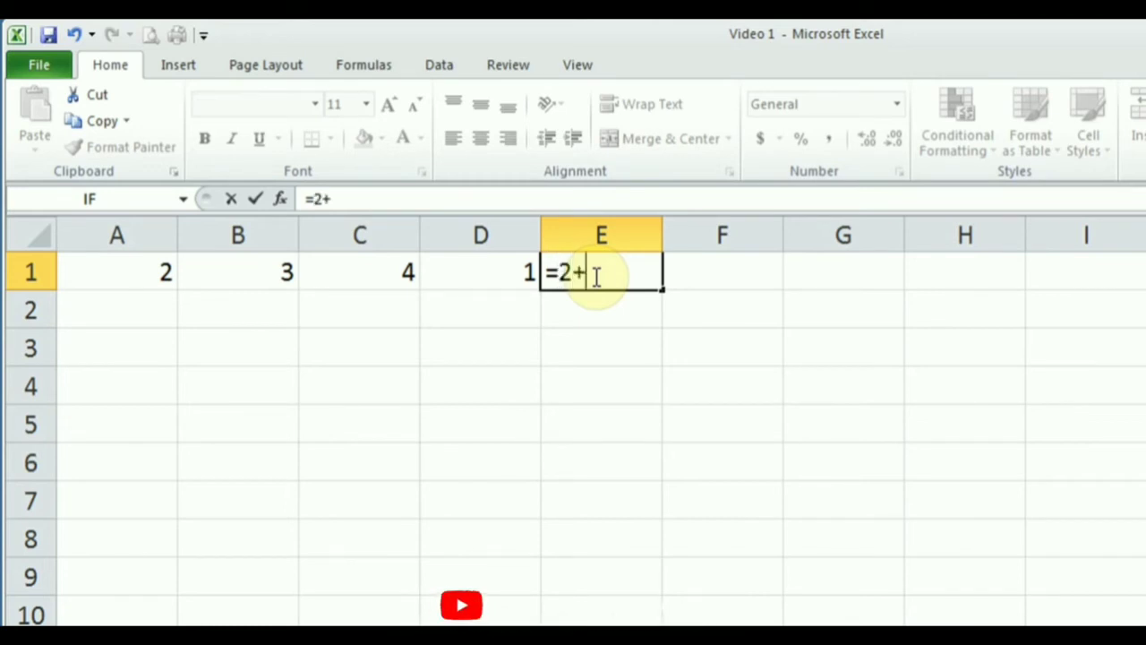
type("3+4")
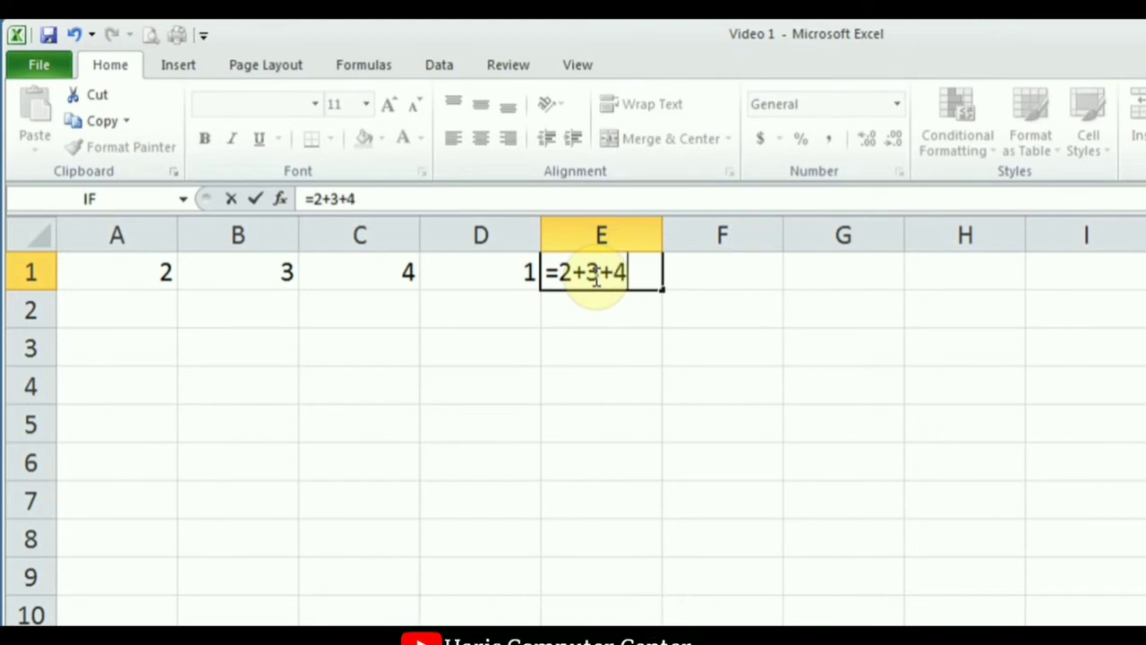
type("+1")
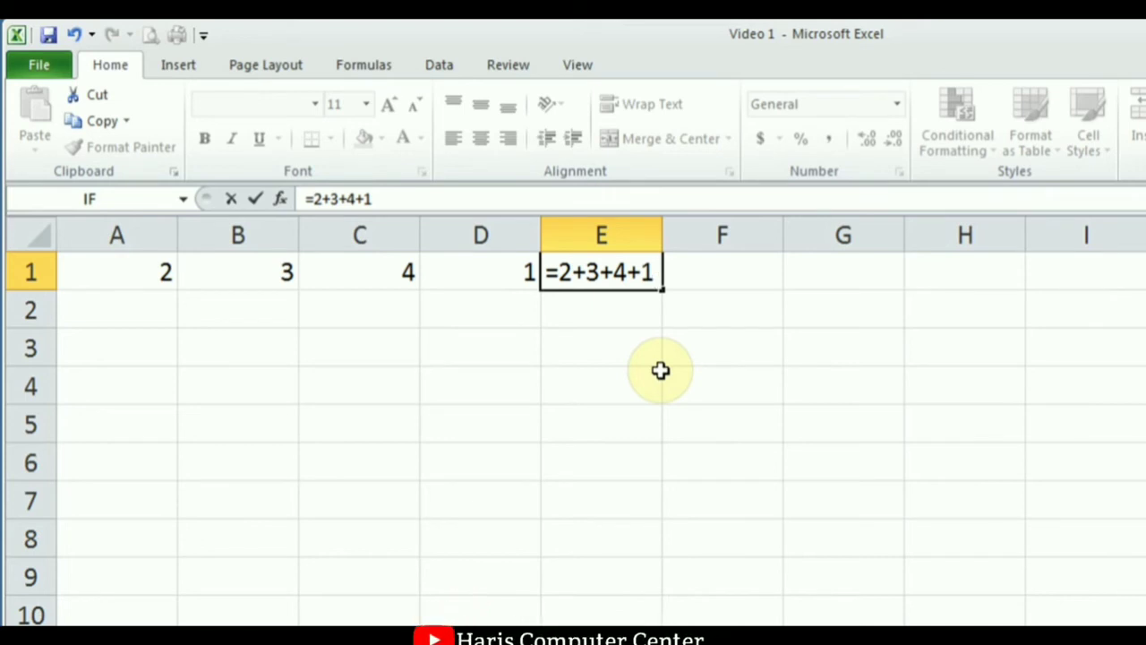
left_click(255, 200)
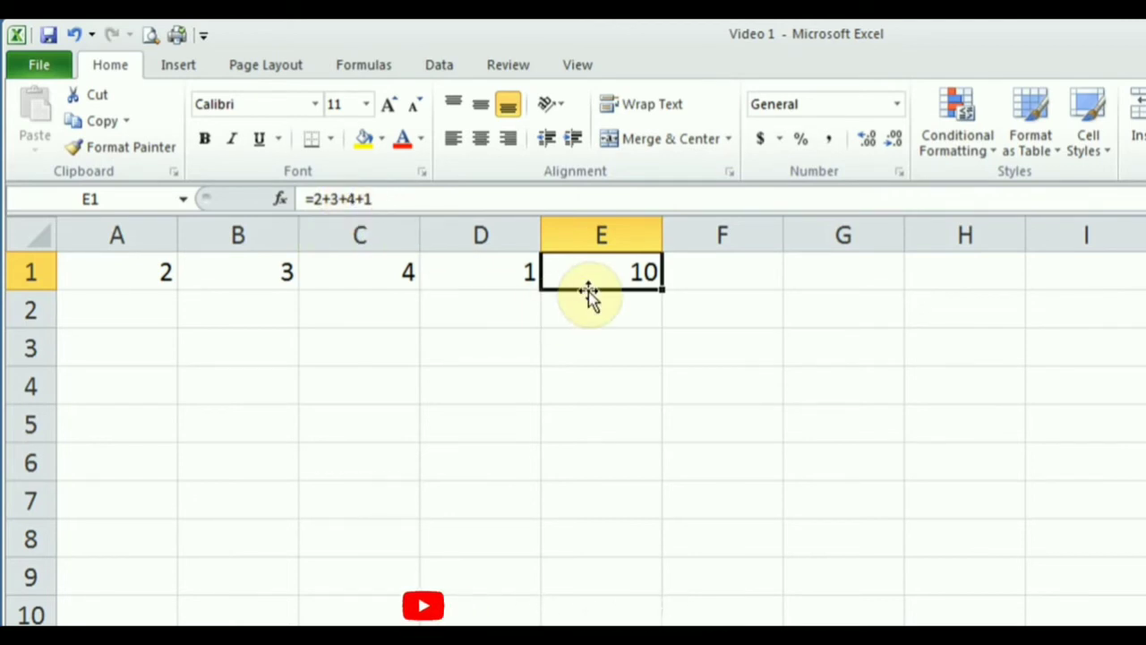
Change B1's value to 10.
left_click(229, 274)
type("10")
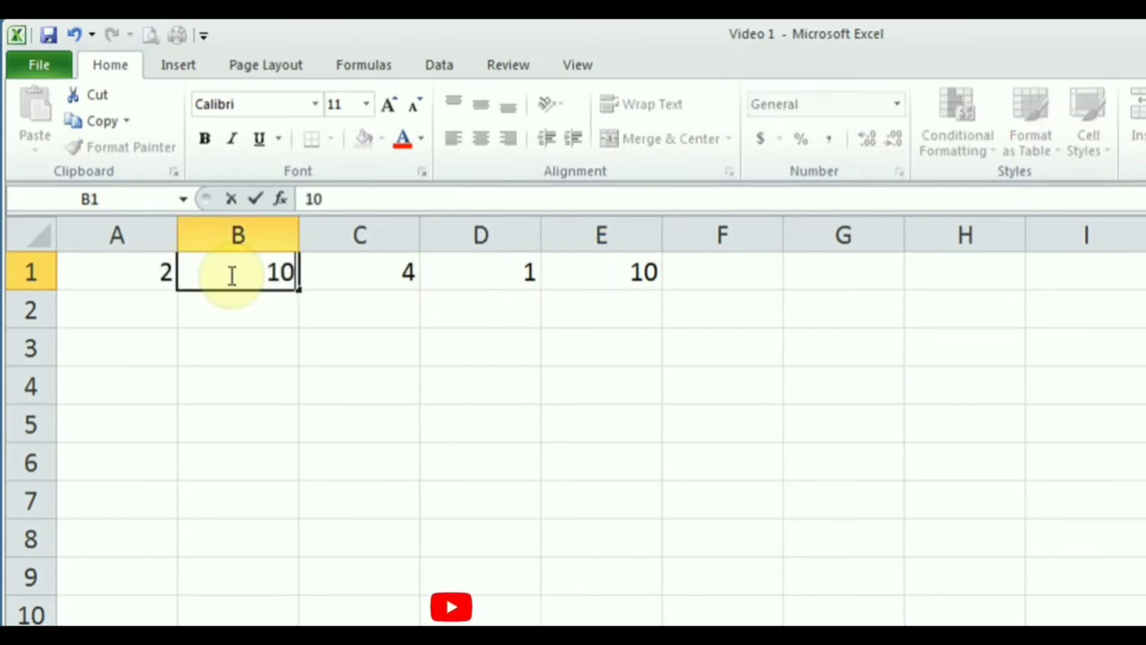
key("Return")
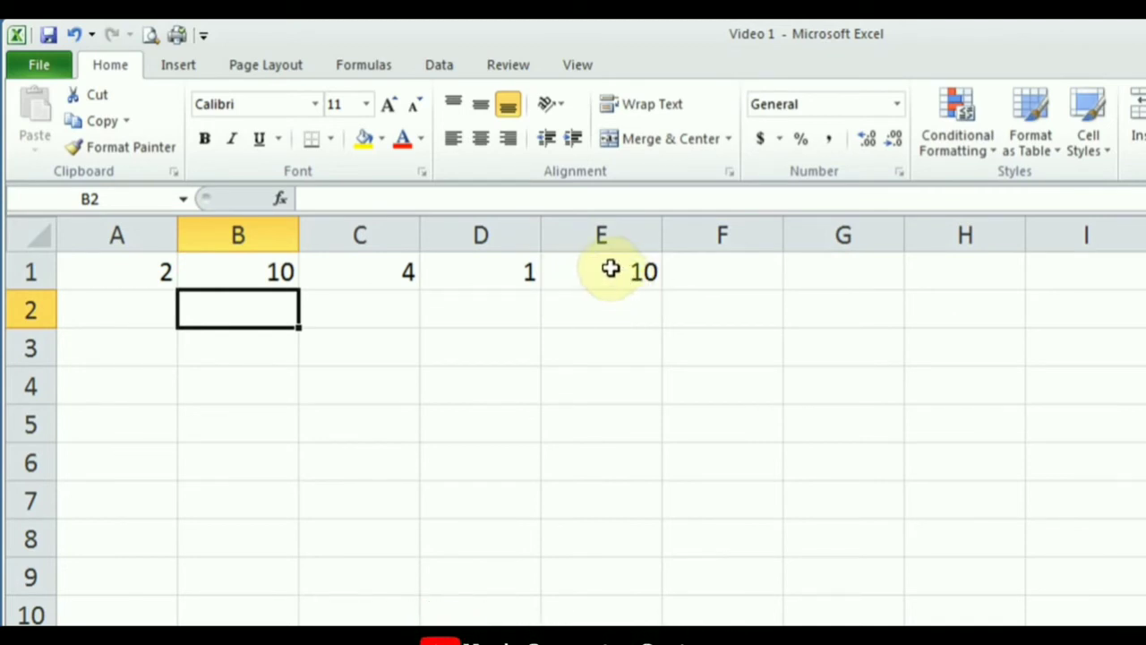
Edit E1's formula, replacing 3 with 10 to get =2+10+4+1 showing 17.
double_click(631, 275)
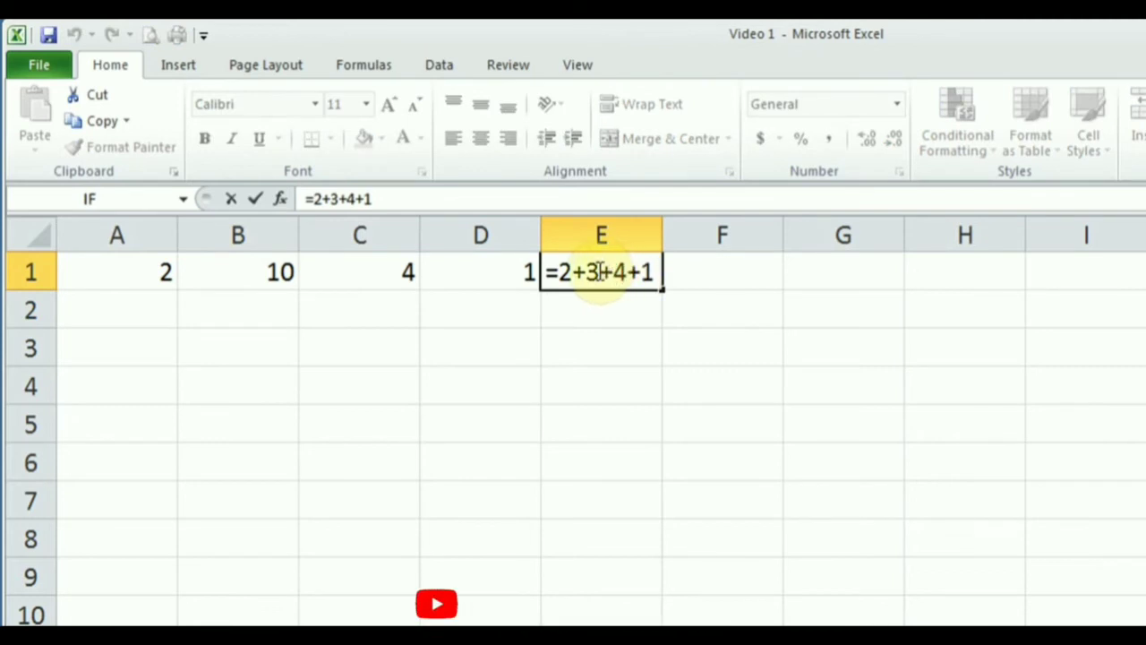
left_click(597, 270)
key("BackSpace")
type("10")
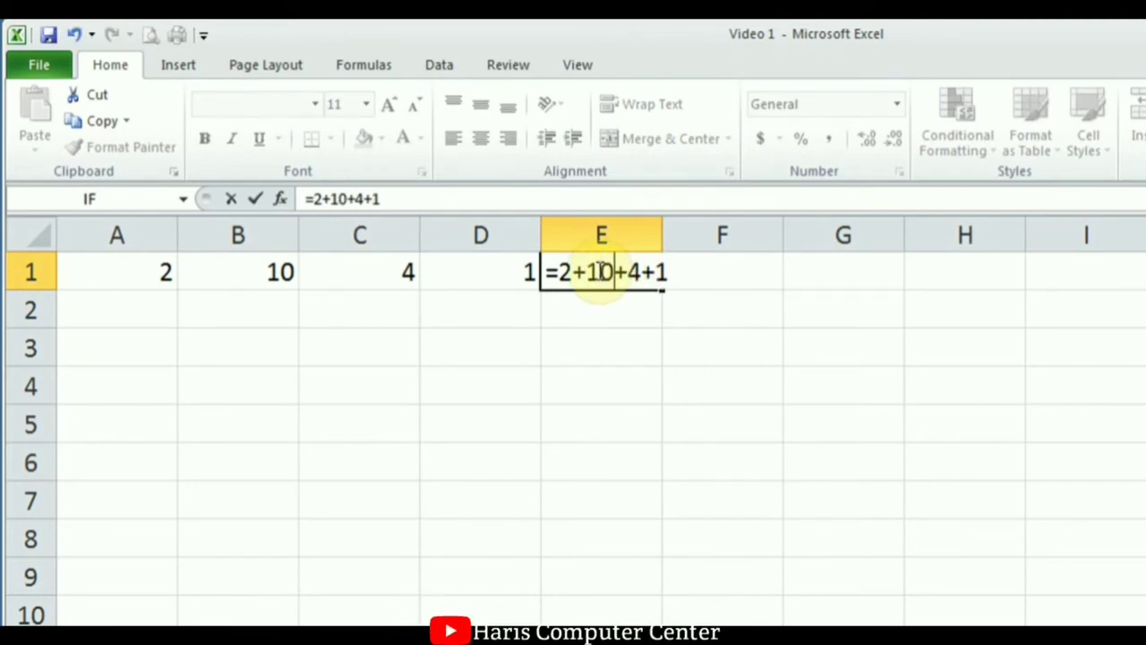
left_click(253, 197)
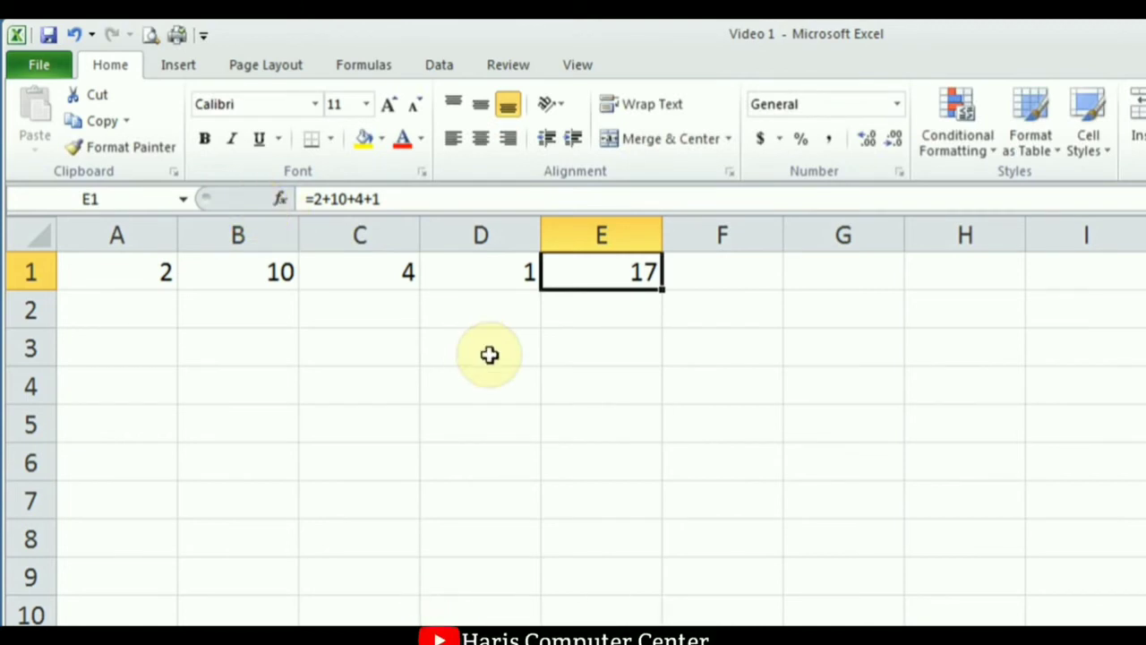
Undo the two edits so B1 is 3 again, then clear E1's contents.
left_click(71, 34)
left_click(72, 34)
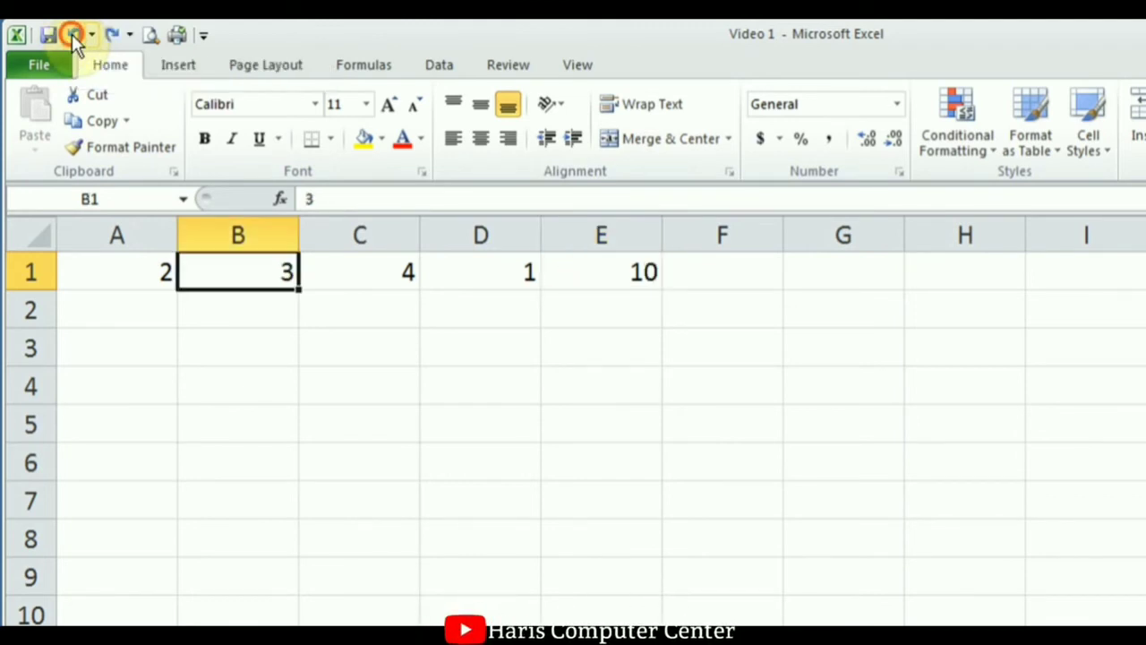
left_click(606, 272)
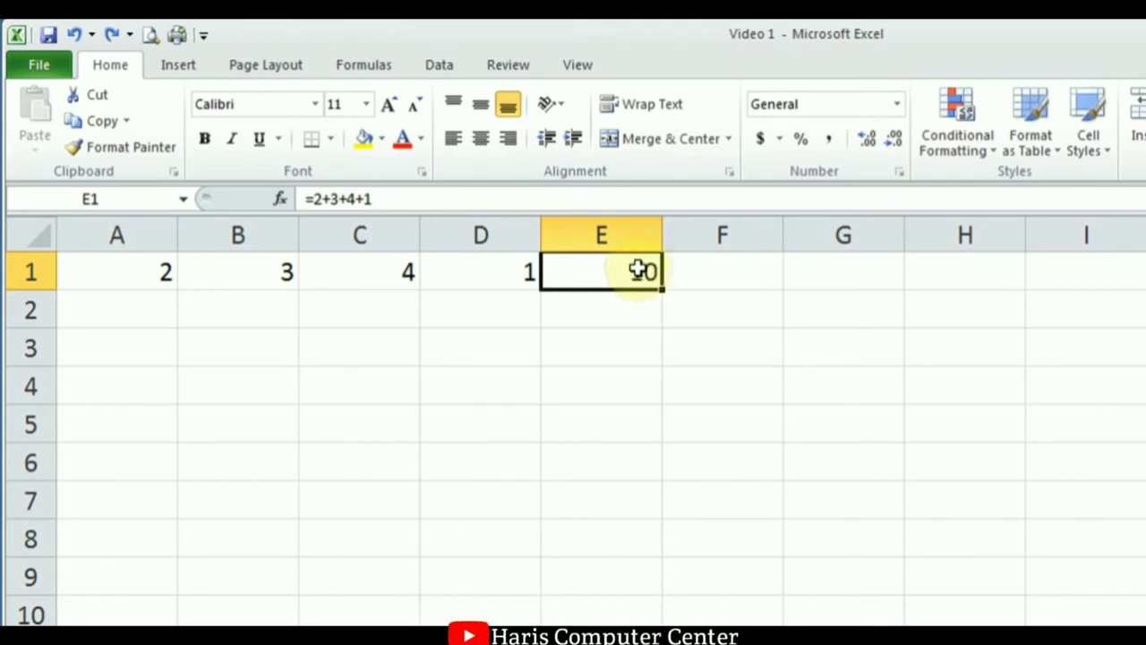
right_click(608, 269)
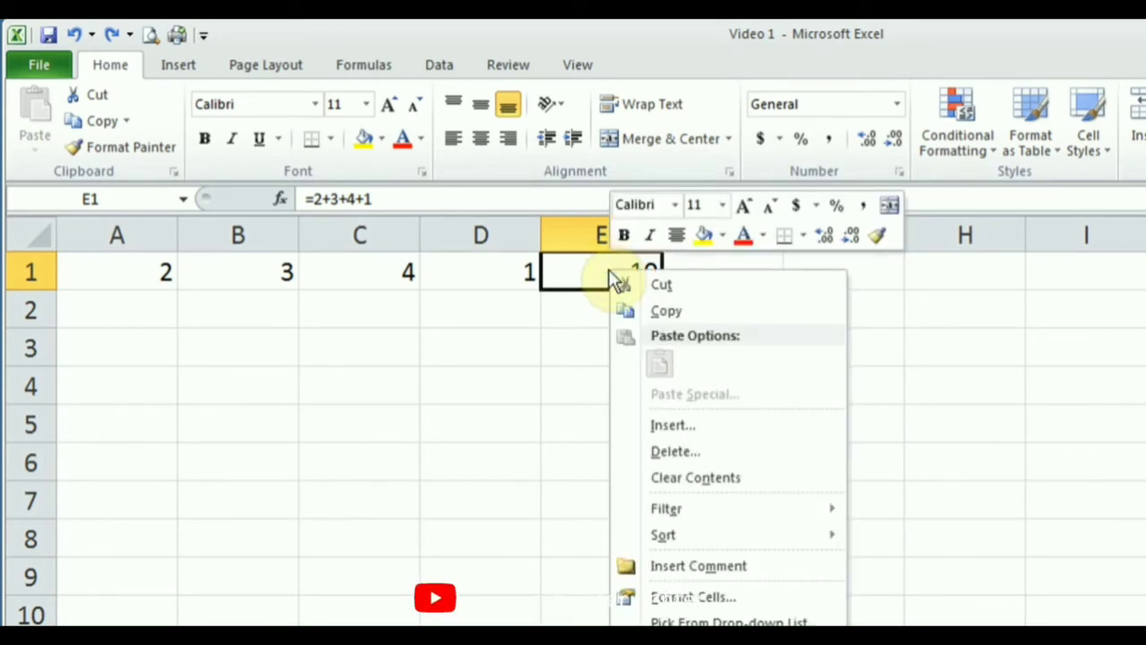
left_click(737, 486)
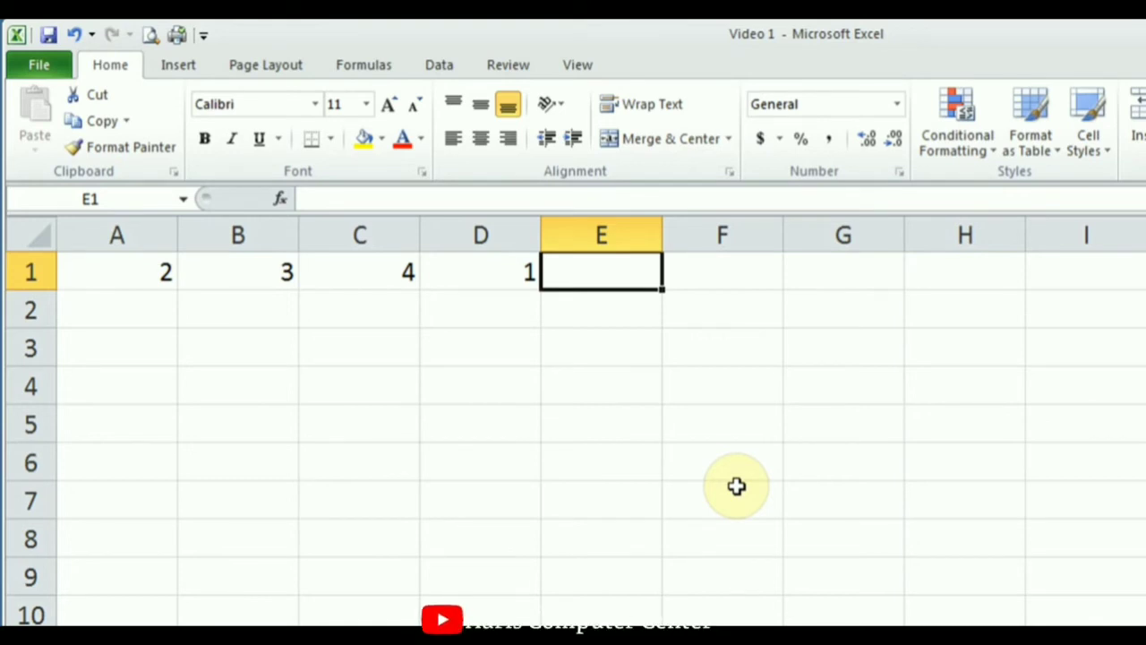
Check the values in A1, B1, C1 and D1, ending on empty cell E1.
left_click(119, 272)
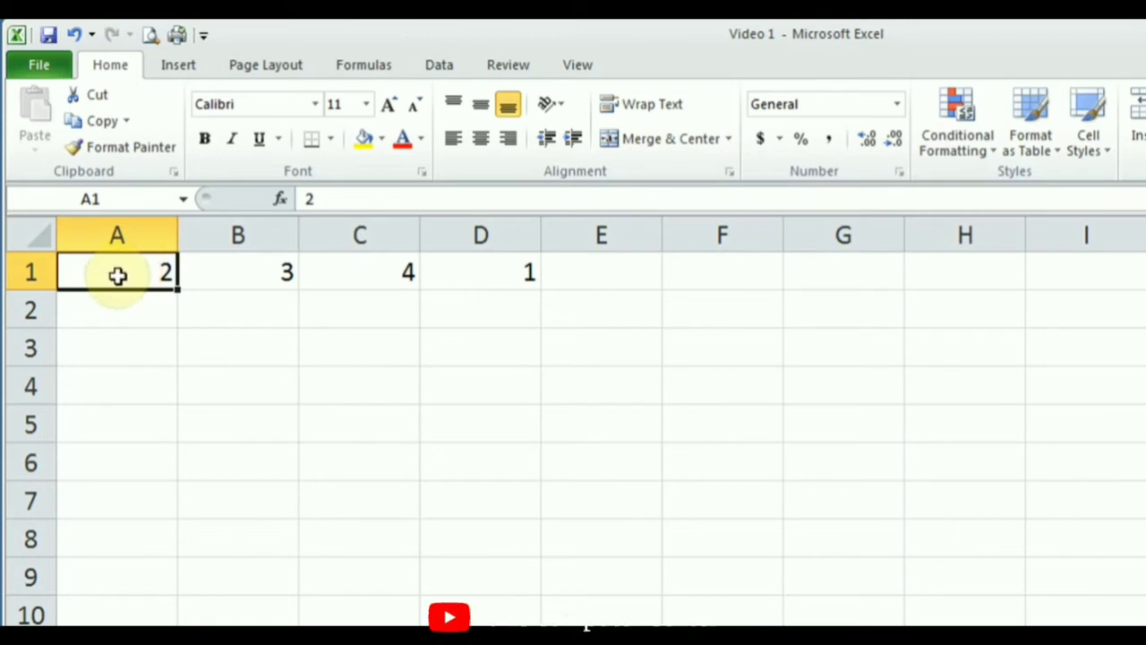
left_click(232, 281)
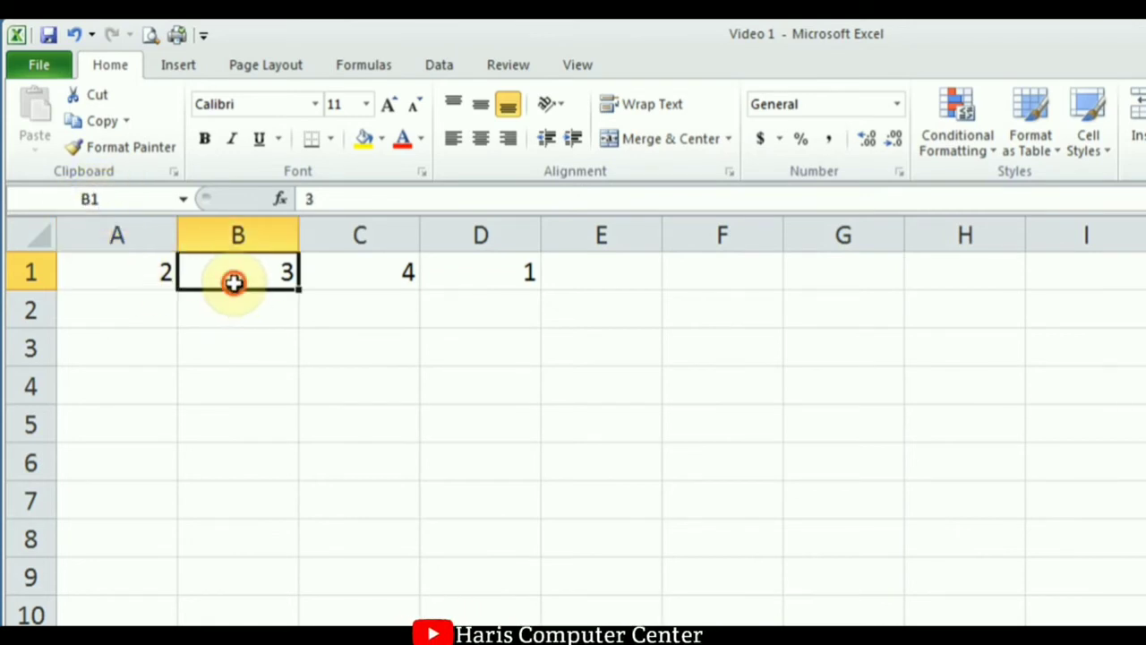
left_click(381, 283)
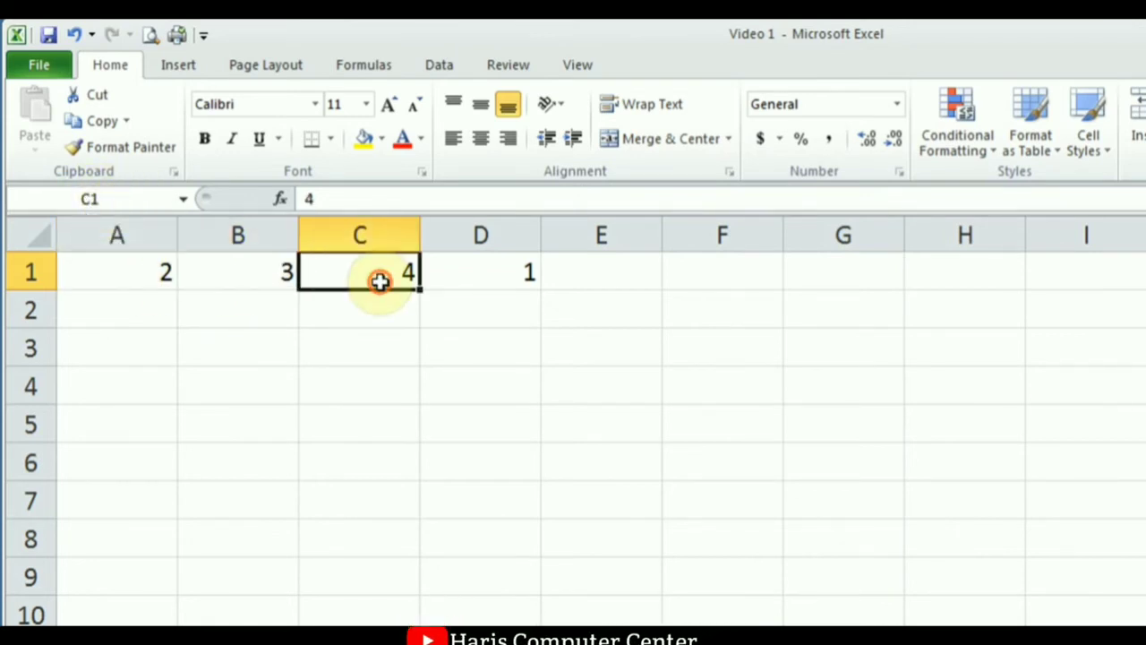
left_click(493, 283)
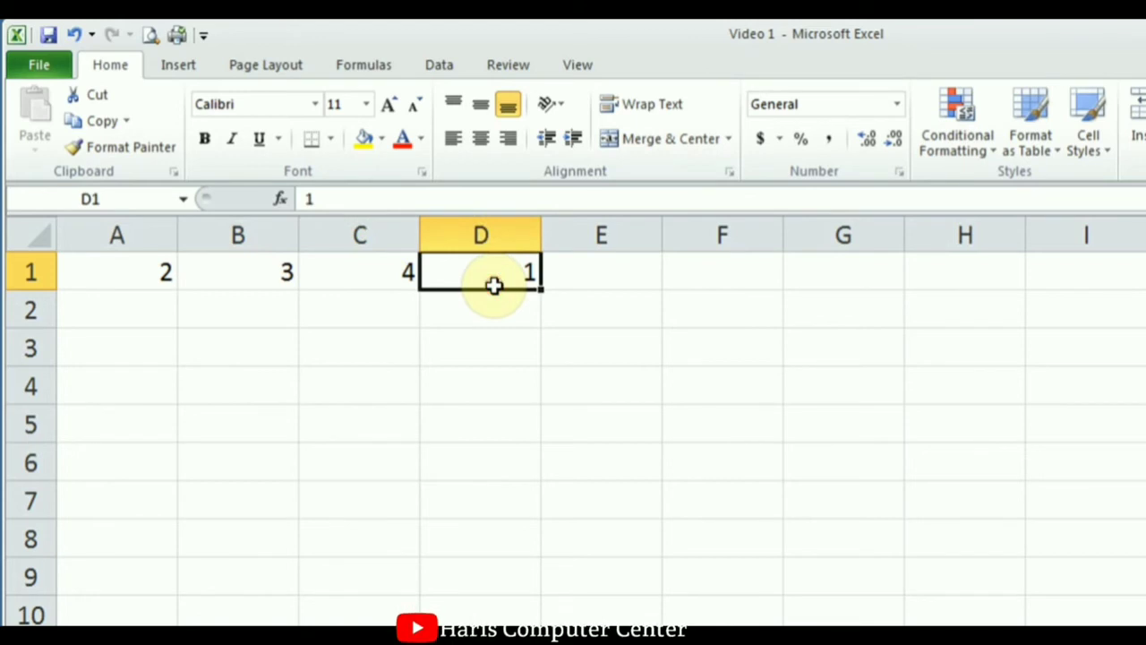
left_click(615, 283)
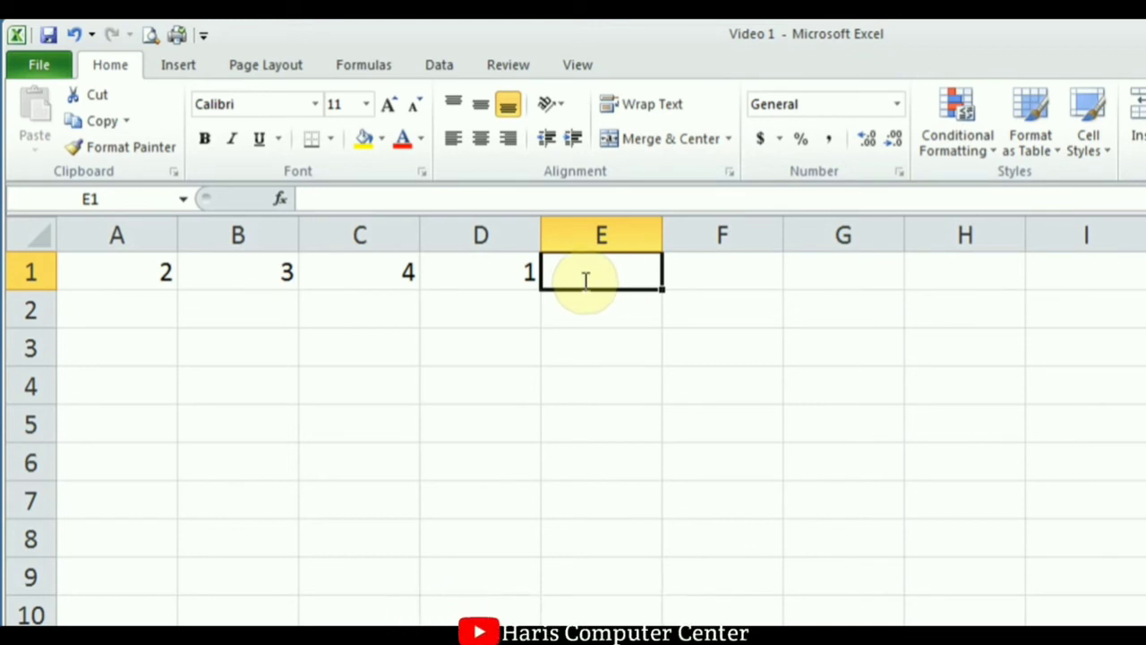
Build the formula =A1+B1+C1+D1 in E1 by clicking the cell references.
type("=")
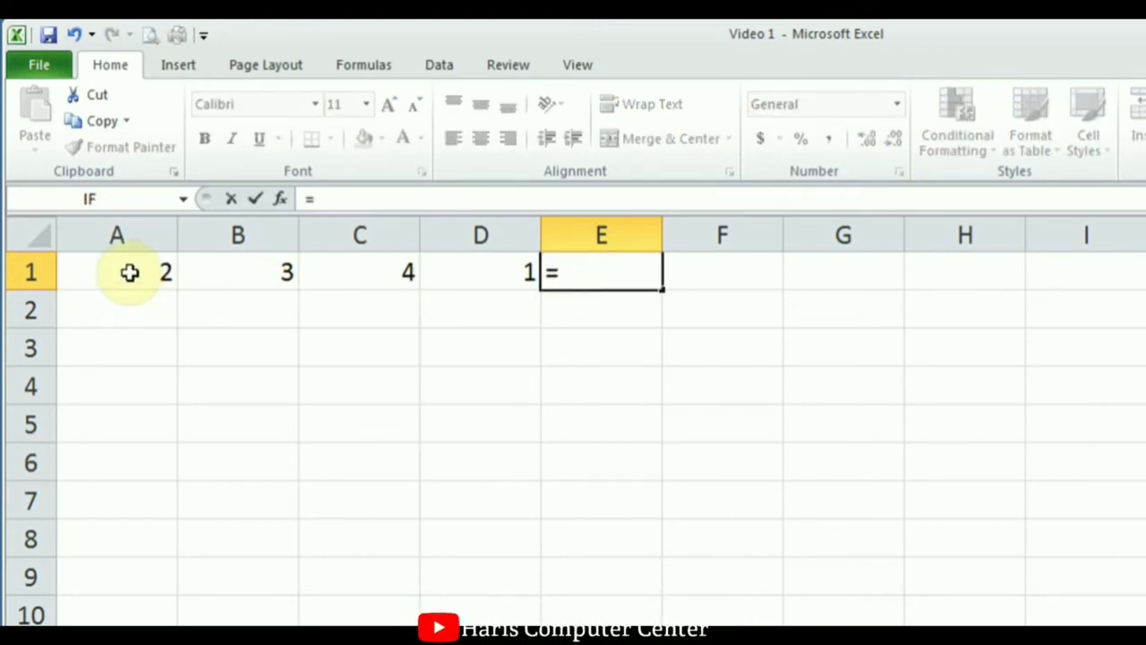
left_click(130, 272)
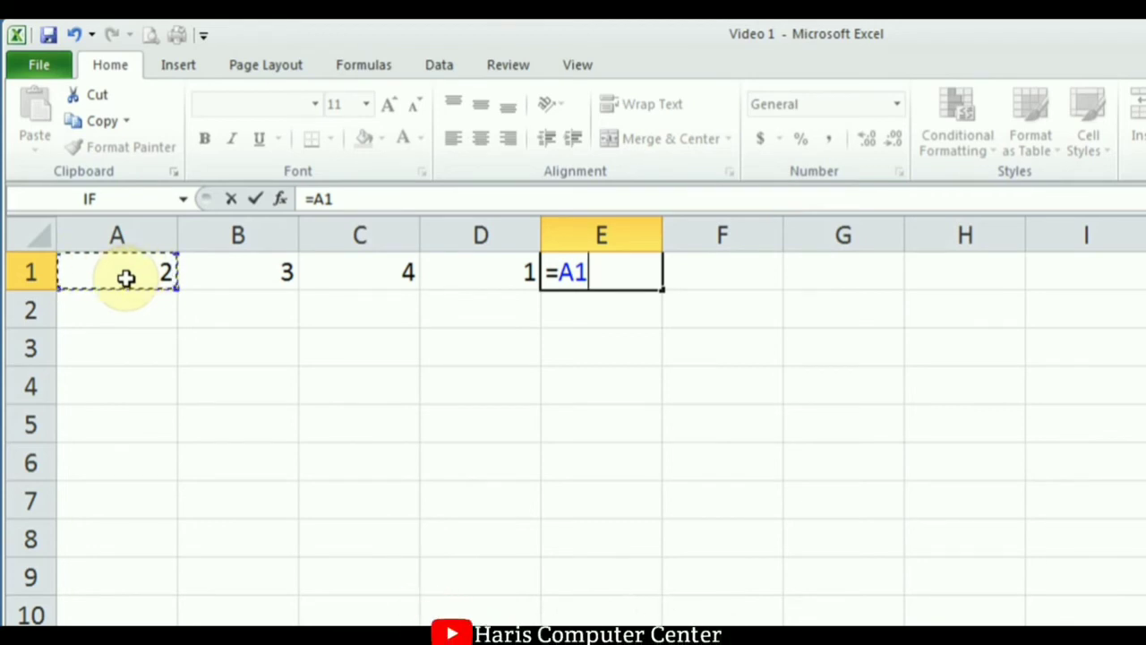
type("+")
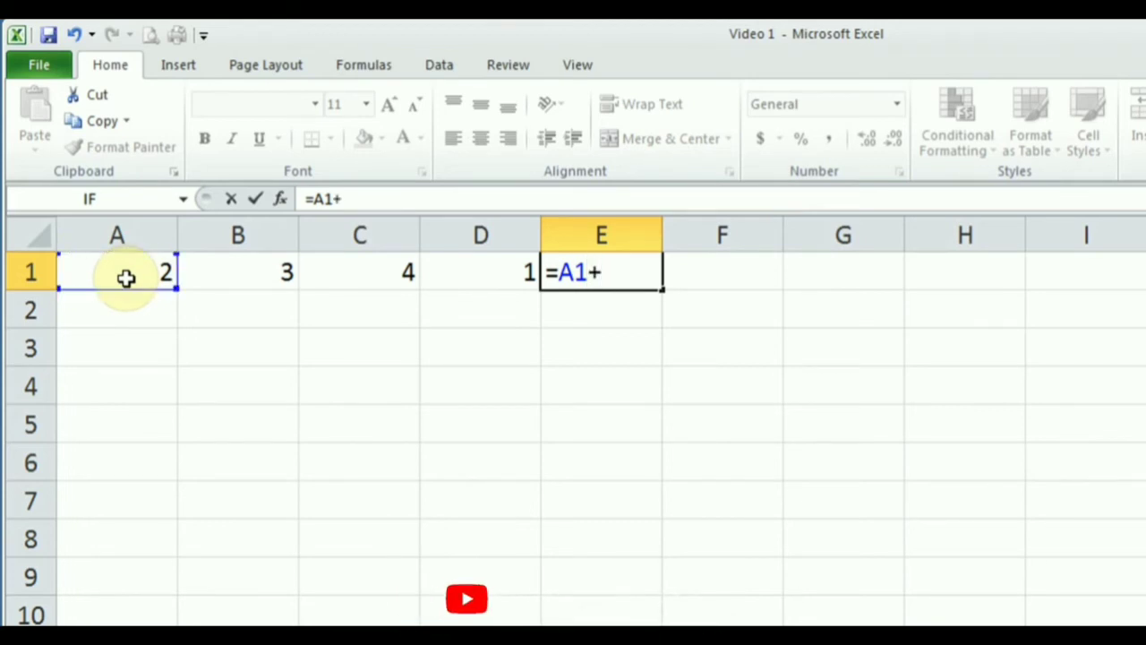
type("b1")
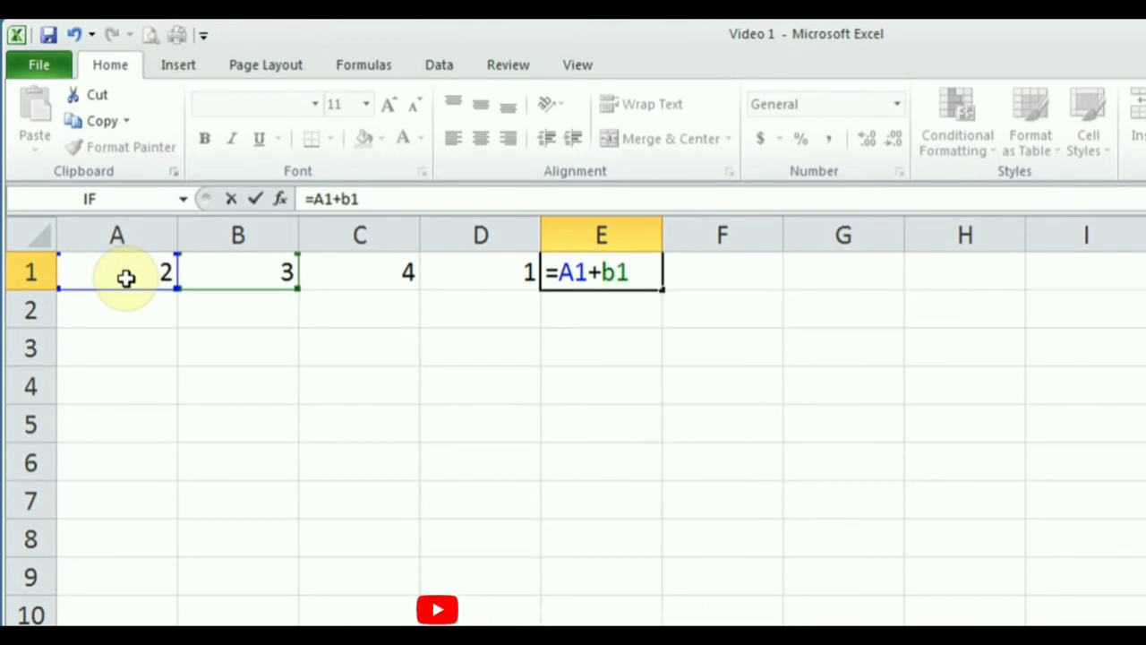
type("+")
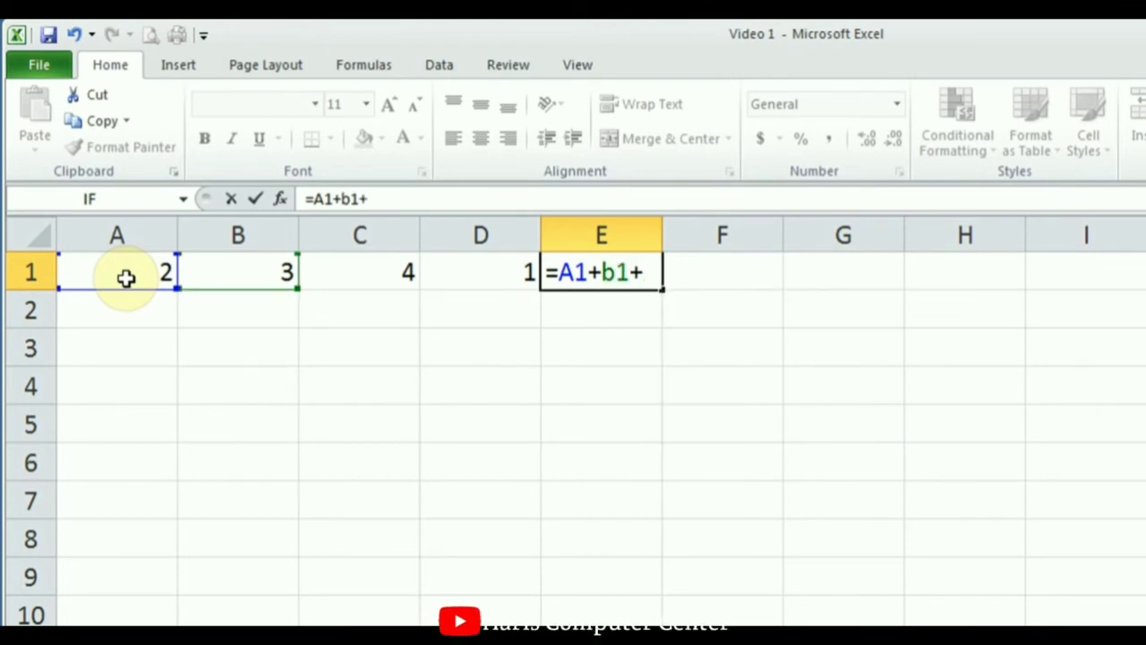
left_click(321, 279)
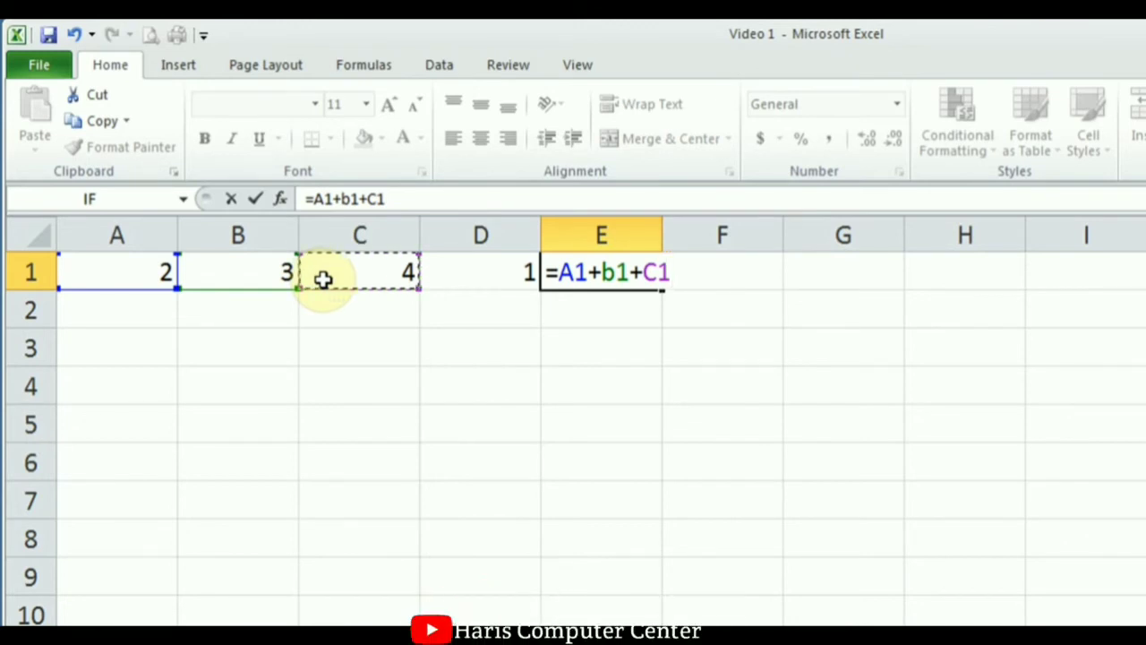
type("+")
left_click(491, 280)
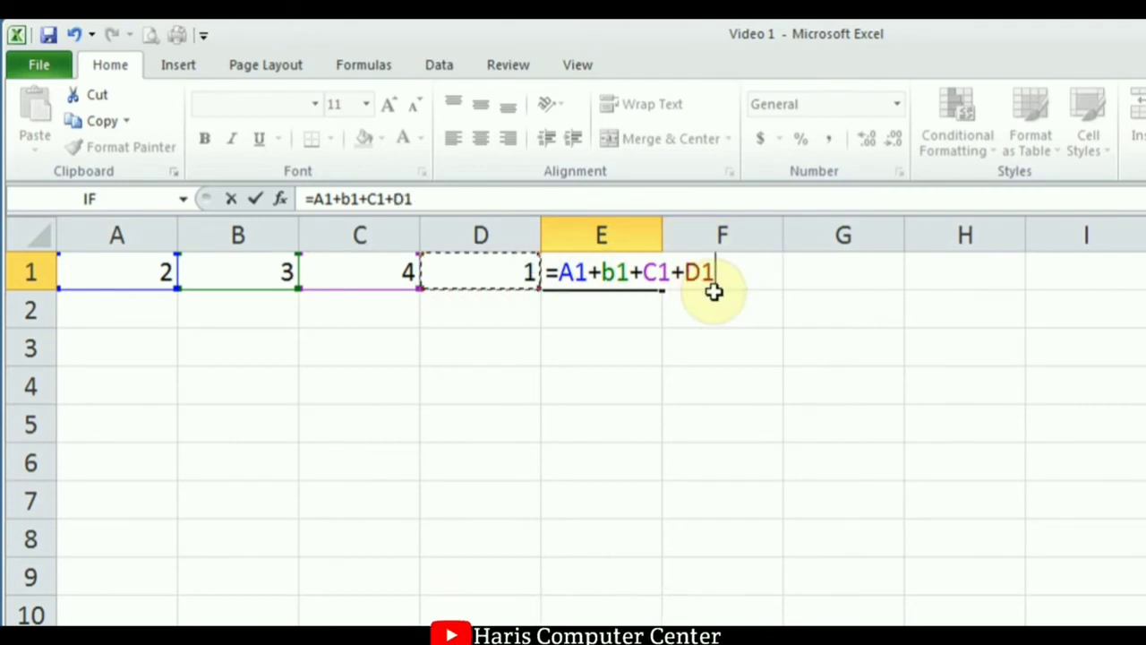
left_click(261, 199)
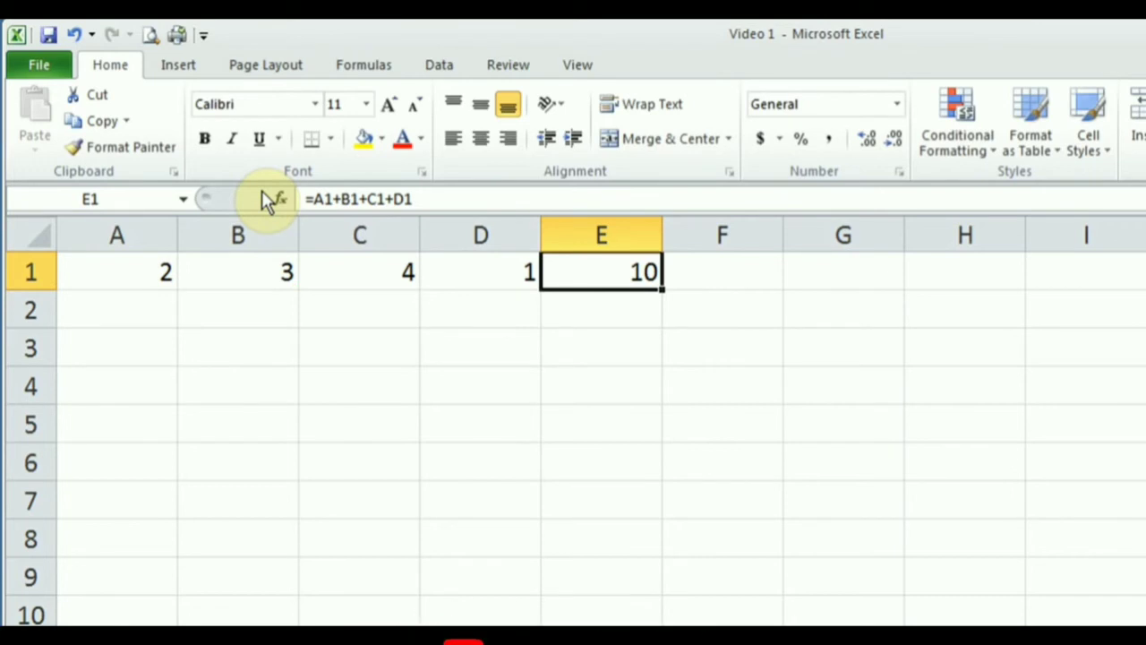
left_click(247, 271)
double_click(247, 271)
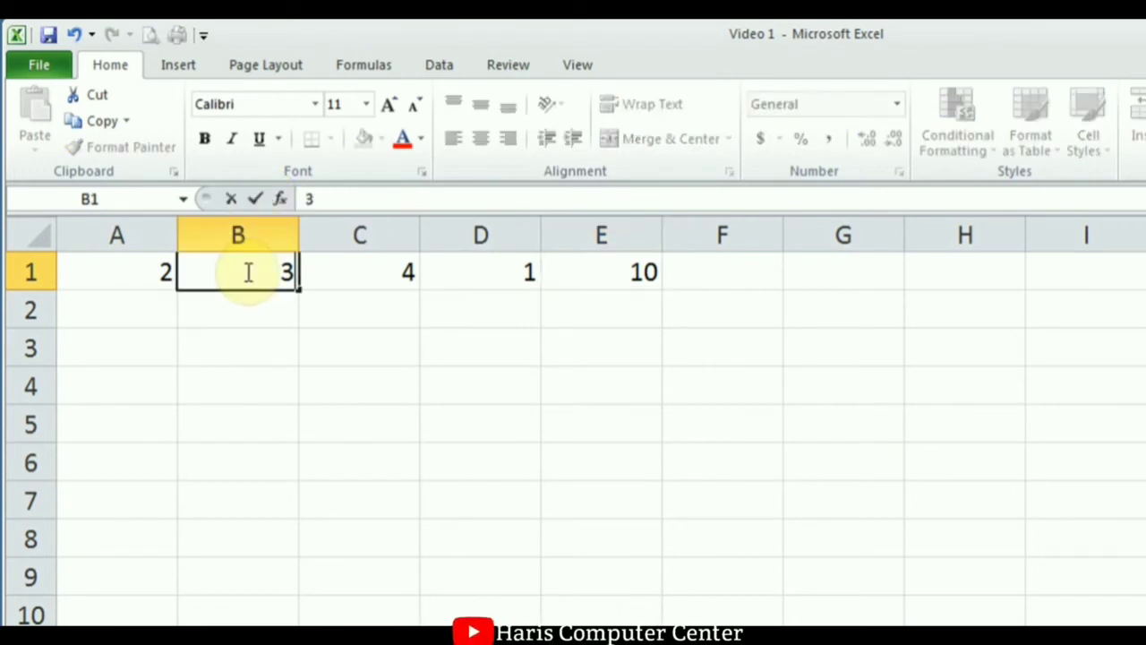
type("00")
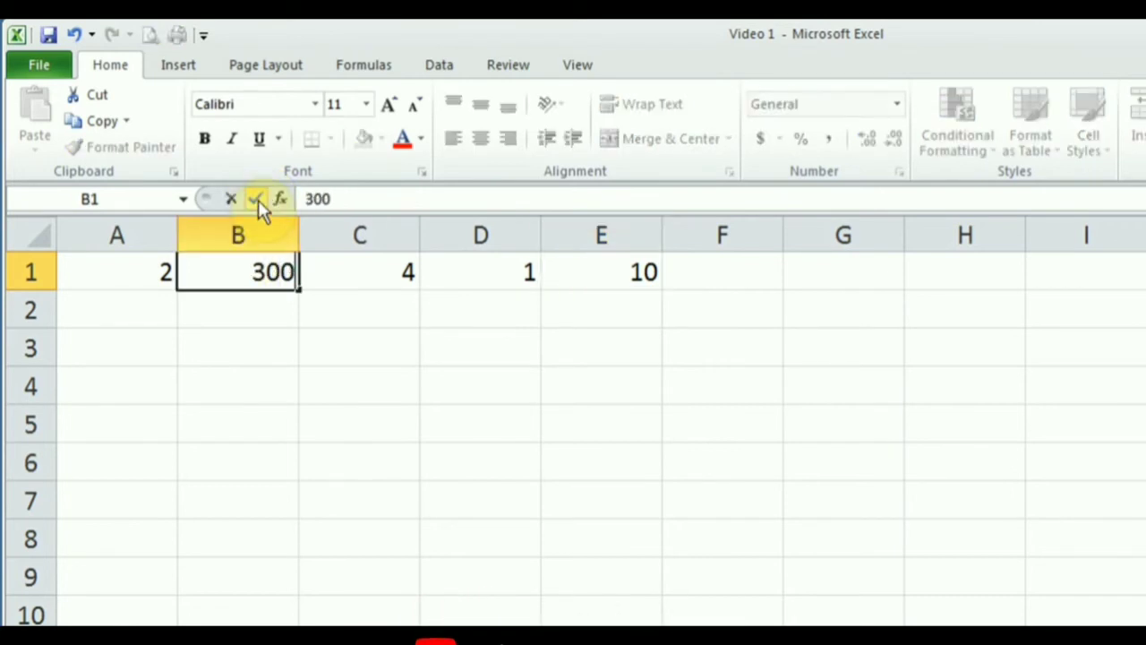
left_click(258, 198)
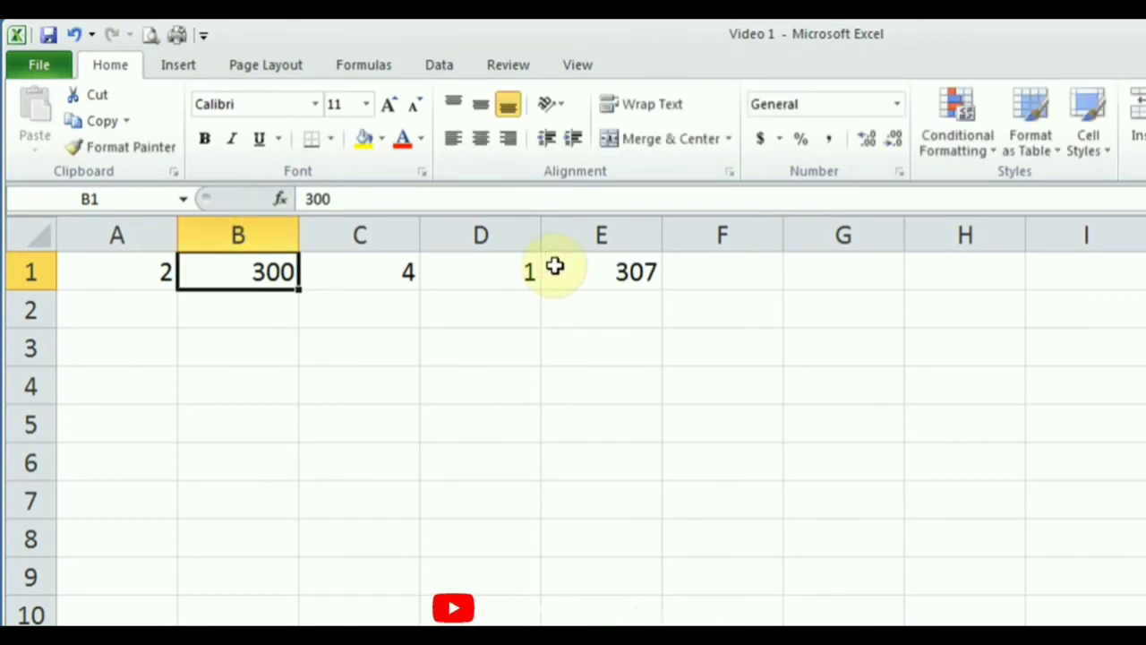
left_click(620, 273)
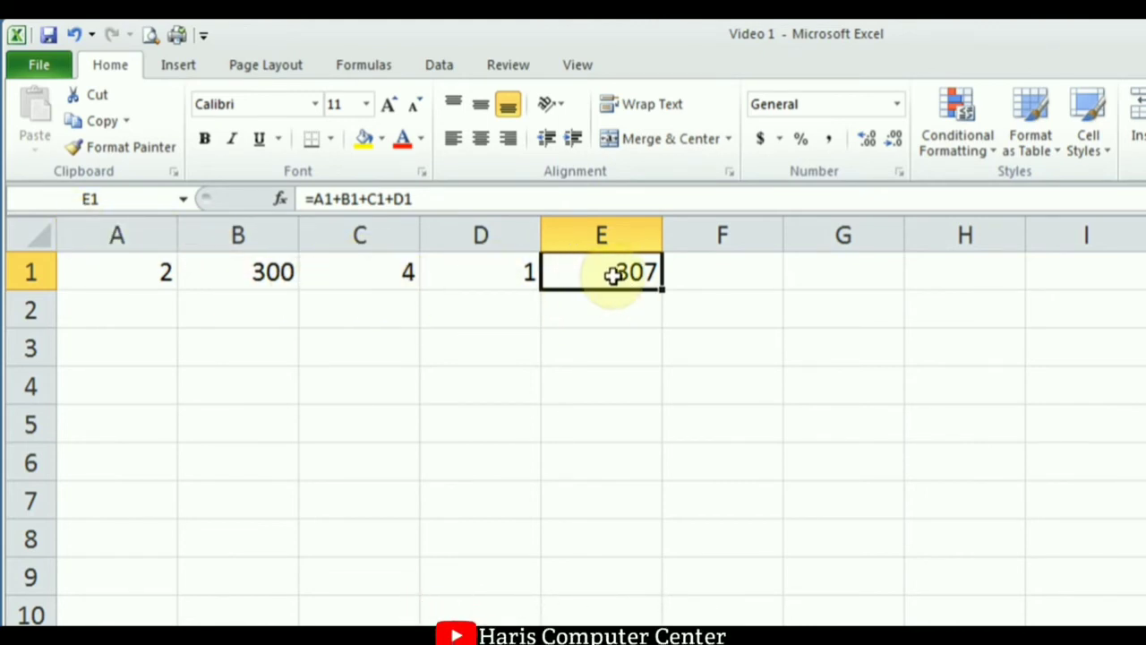
left_click(376, 280)
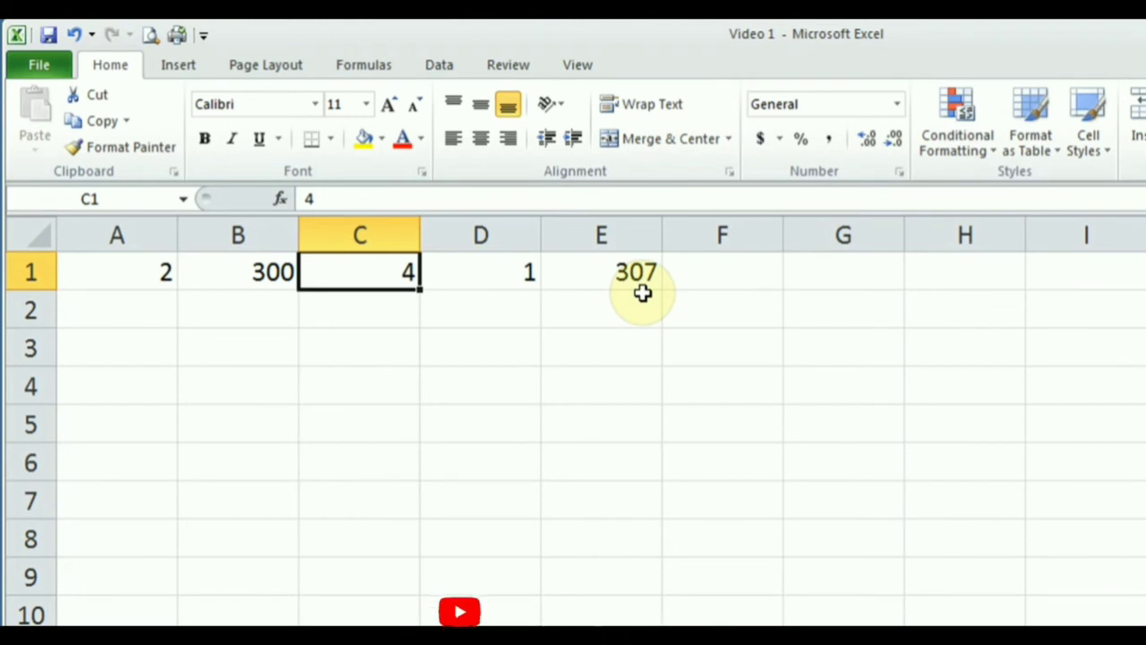
type("4.25")
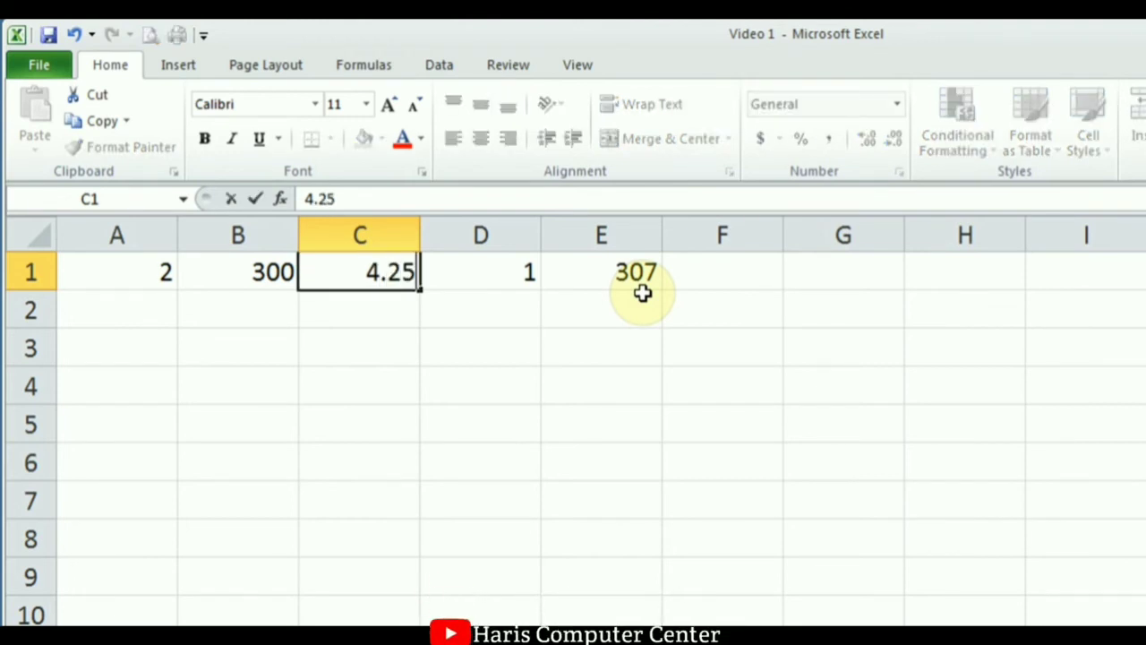
key("Return")
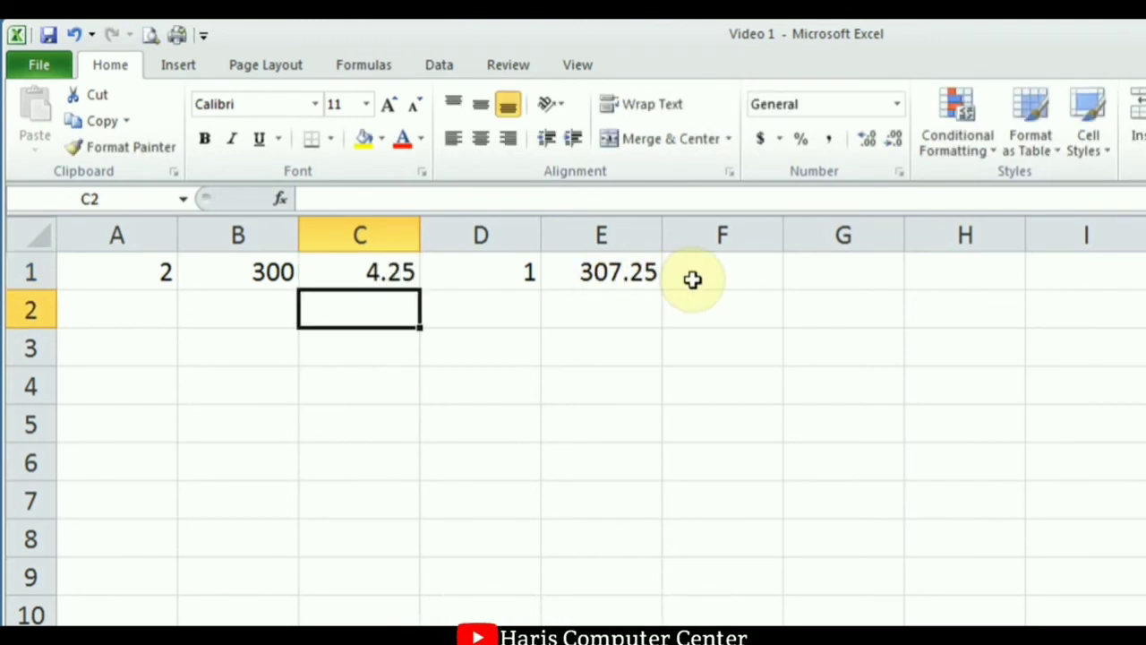
left_click(235, 274)
type("3")
key("Tab")
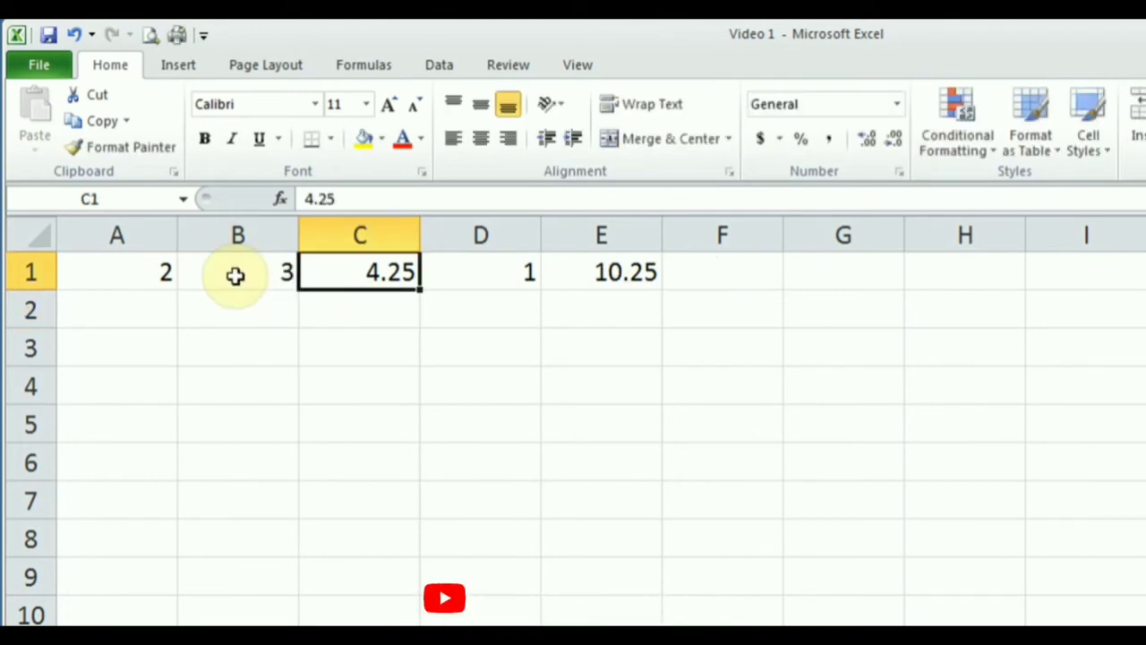
type("4")
key("Tab")
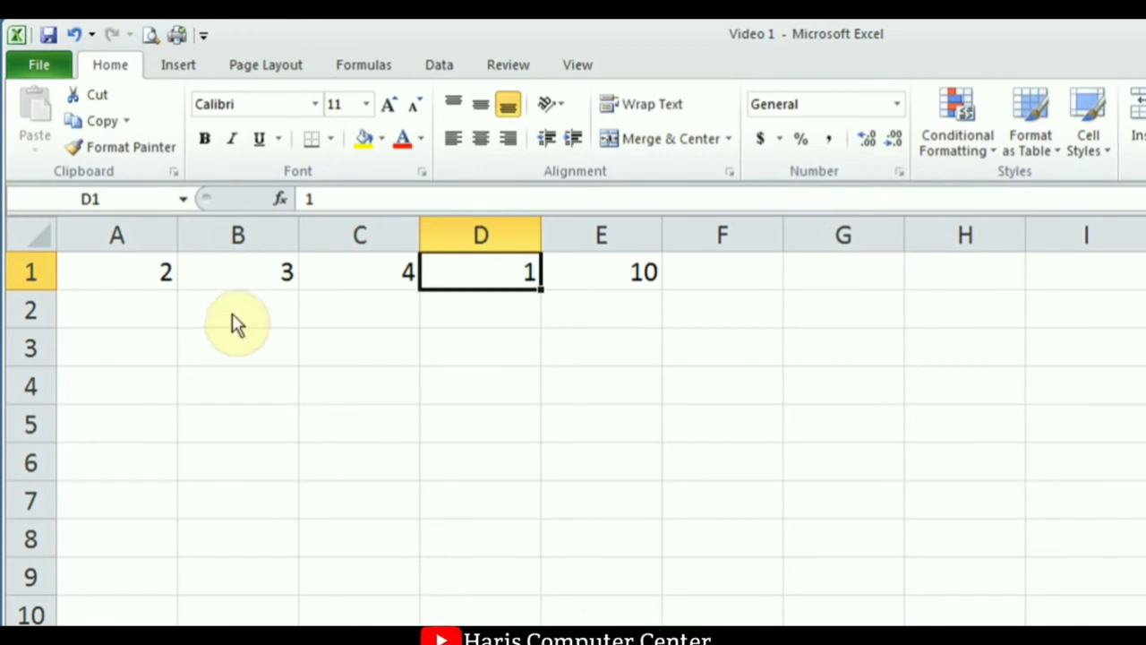
Enter =B1*C1 in B3, giving 12.
left_click(225, 350)
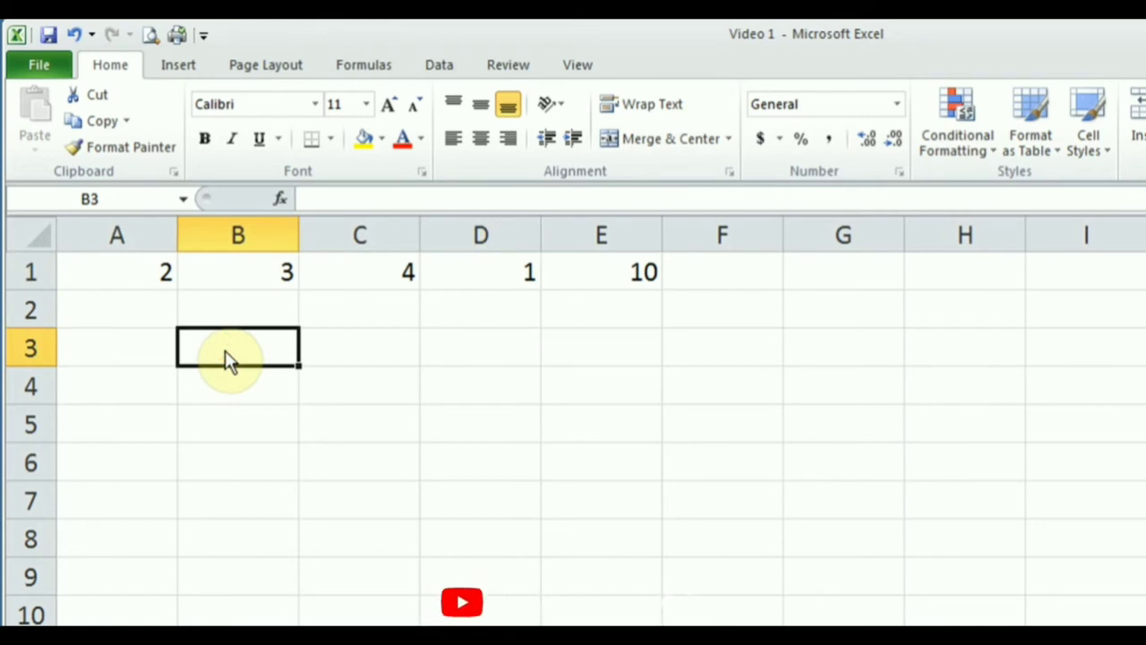
type("=")
left_click(236, 273)
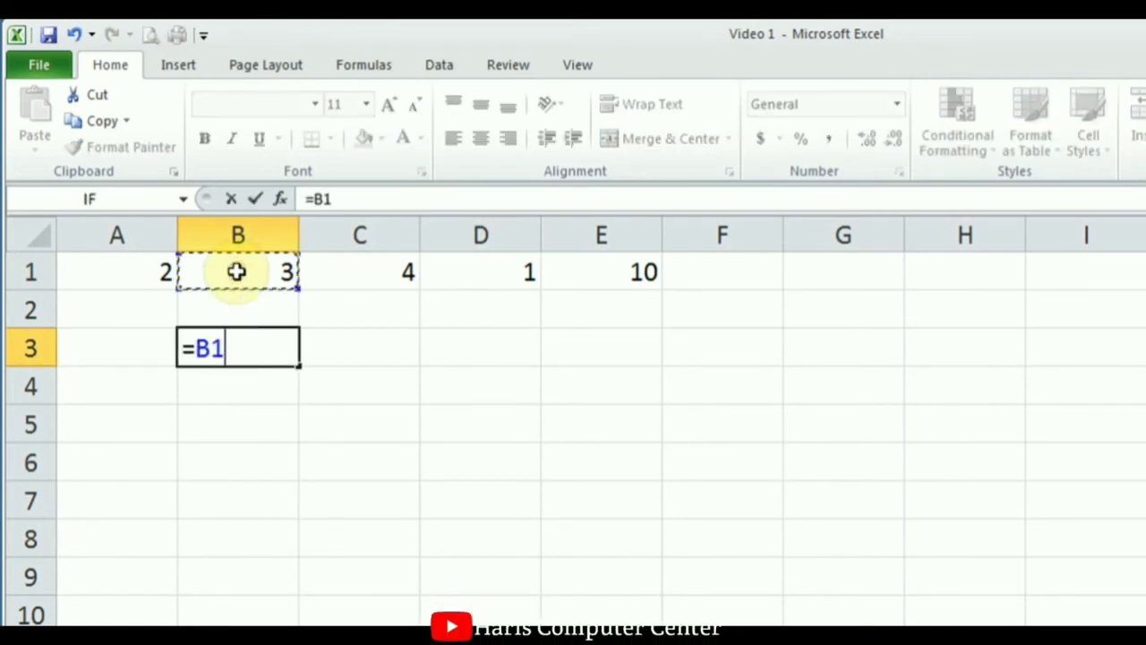
type("*")
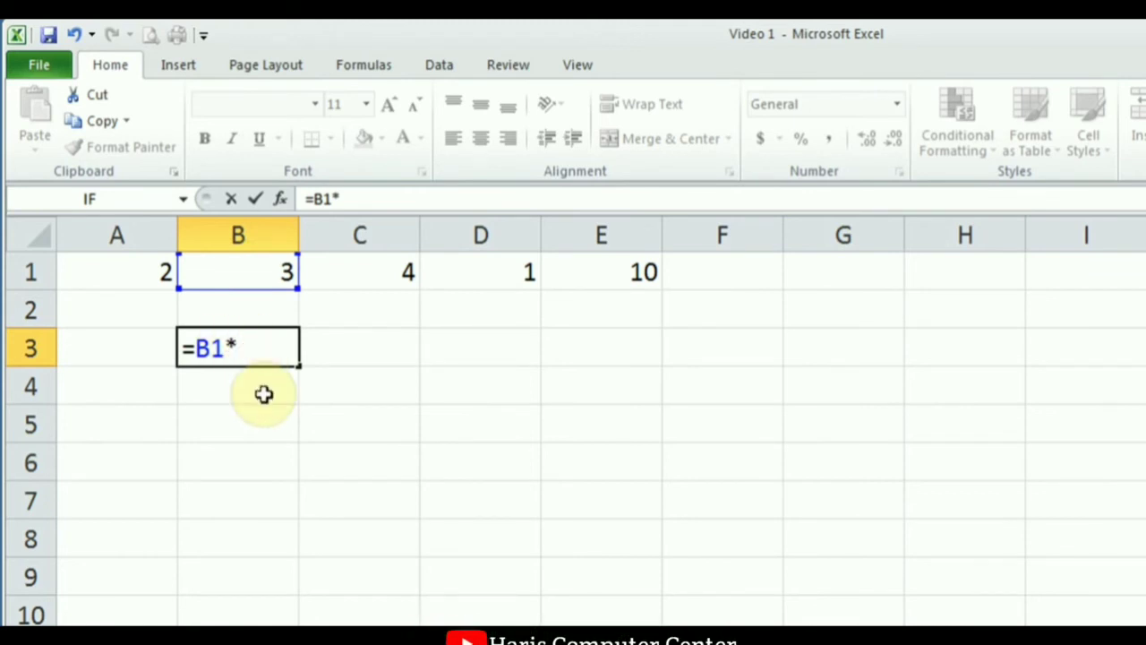
left_click(385, 270)
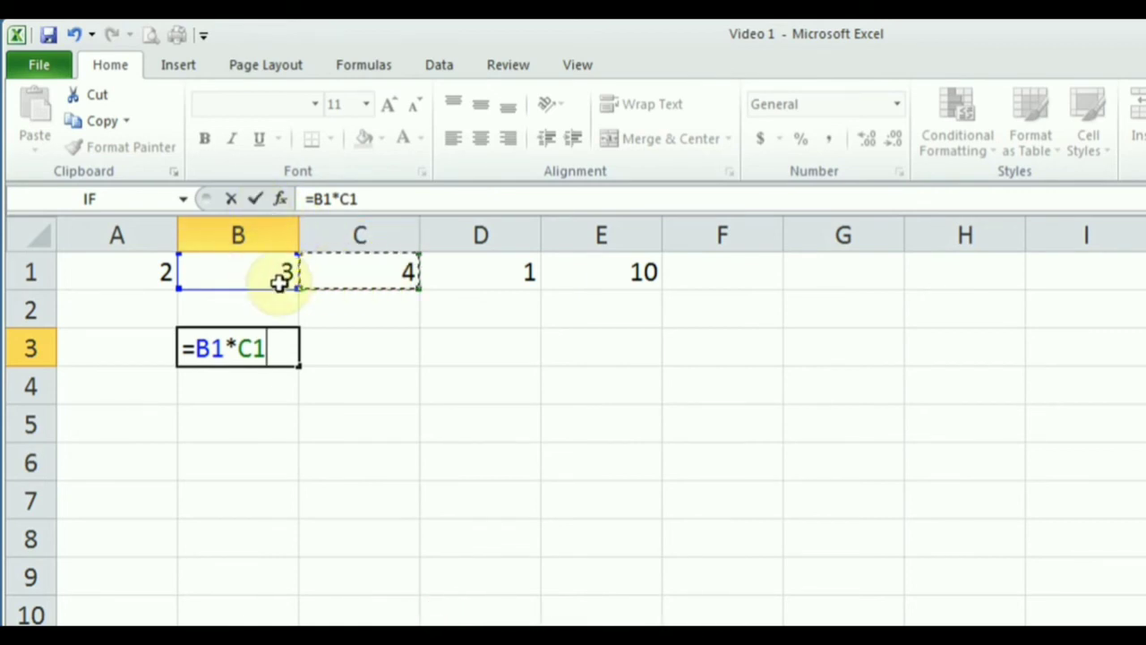
left_click(256, 198)
Enter =C1/B1 in C3, giving 1.33333.
left_click(385, 356)
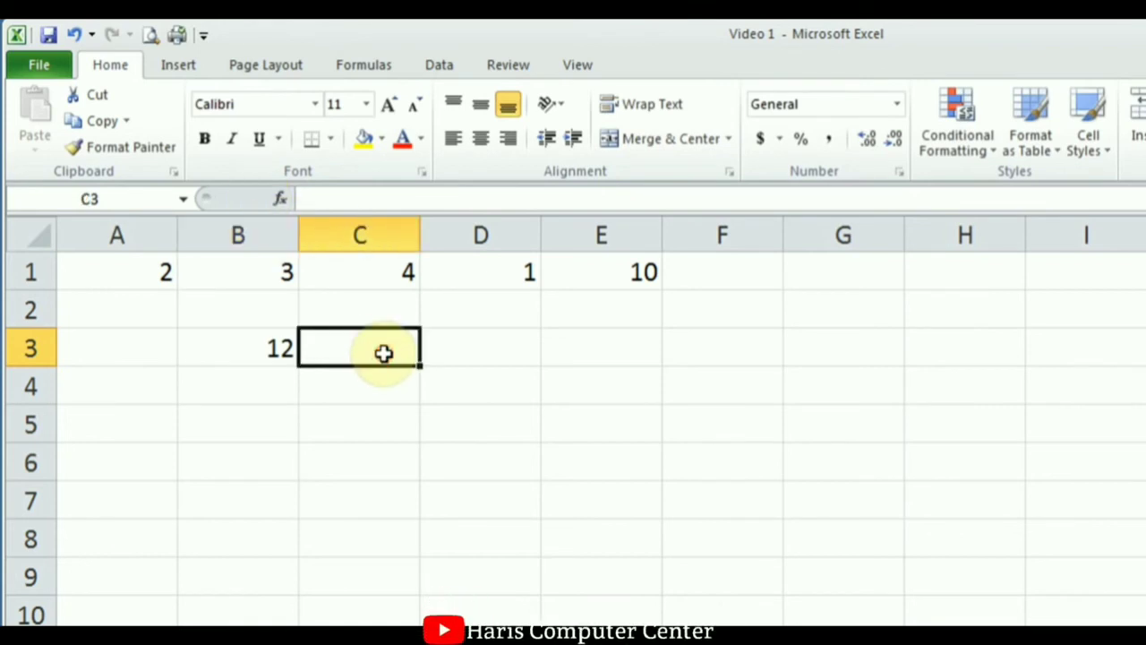
type("=")
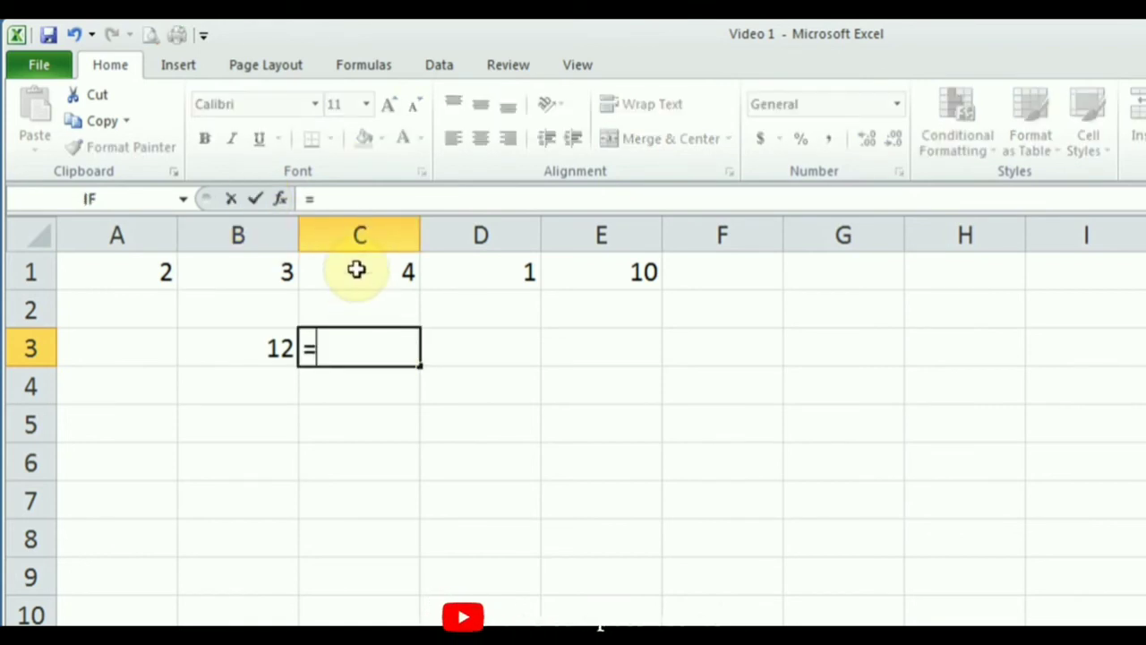
left_click(355, 269)
type("/")
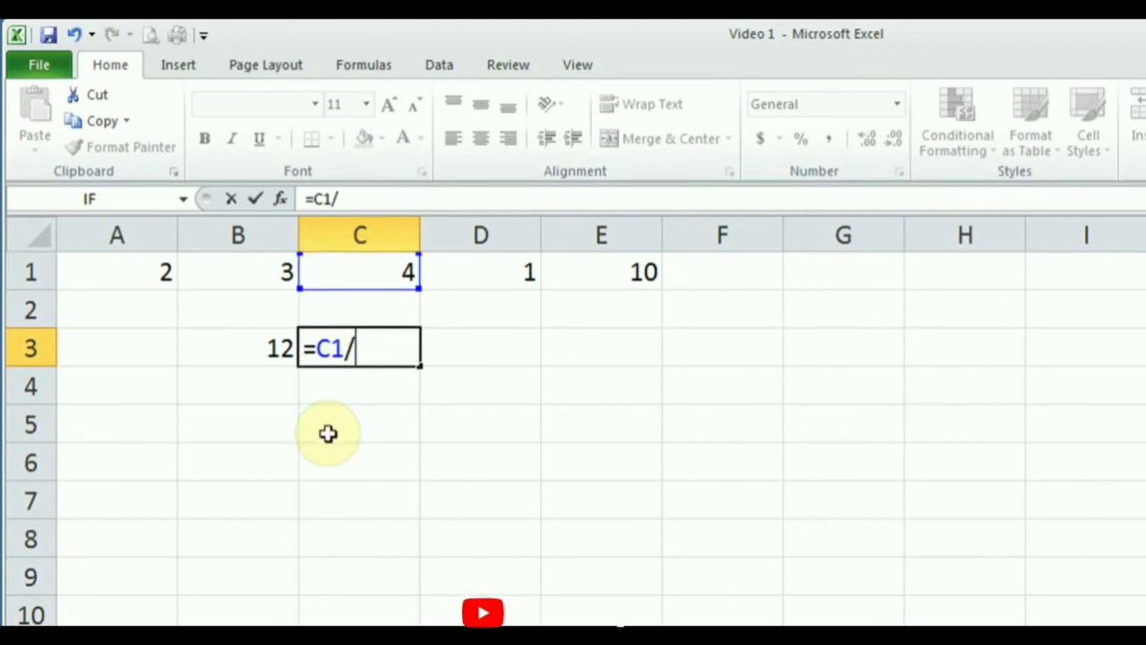
left_click(203, 274)
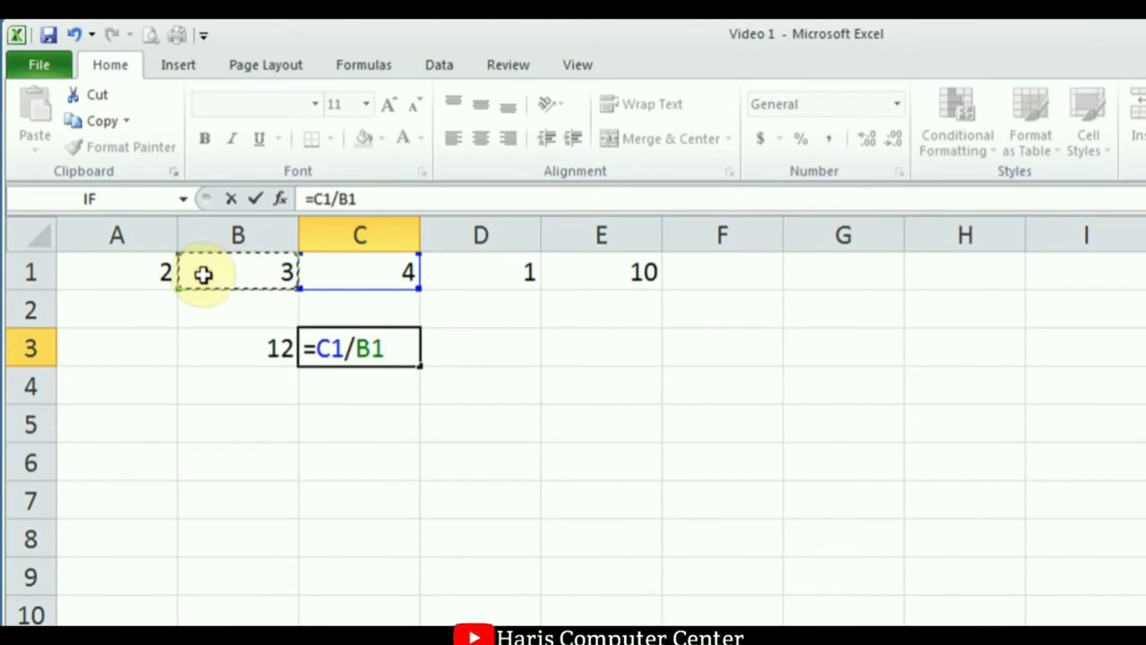
left_click(255, 200)
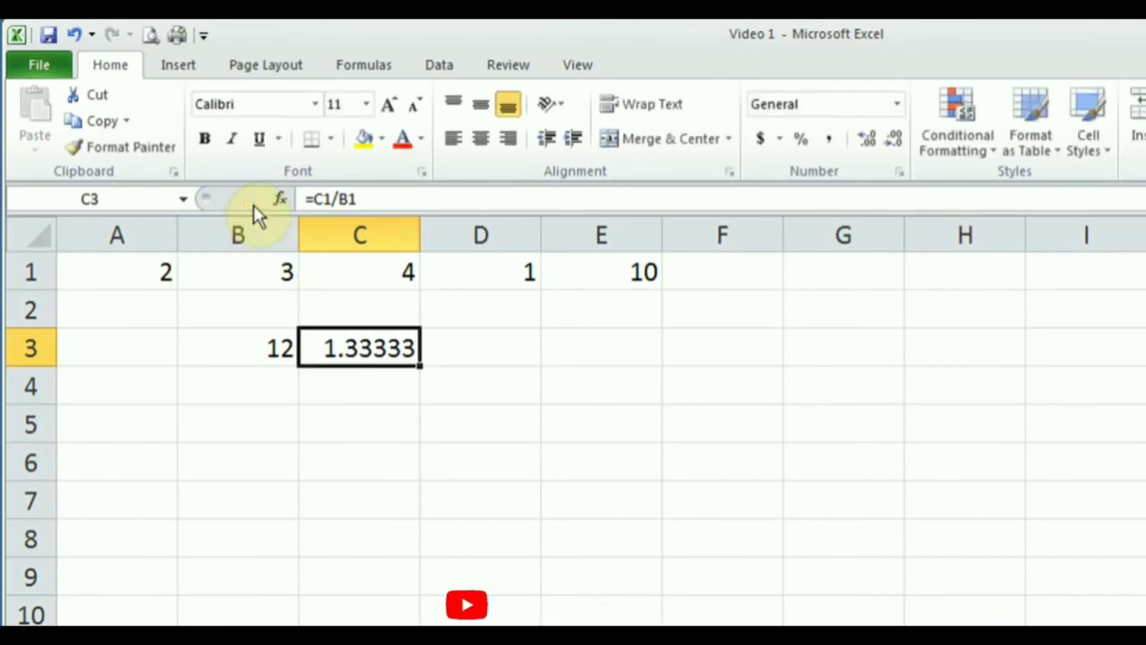
Enter =B1-C1 in D3, giving -1.
left_click(506, 355)
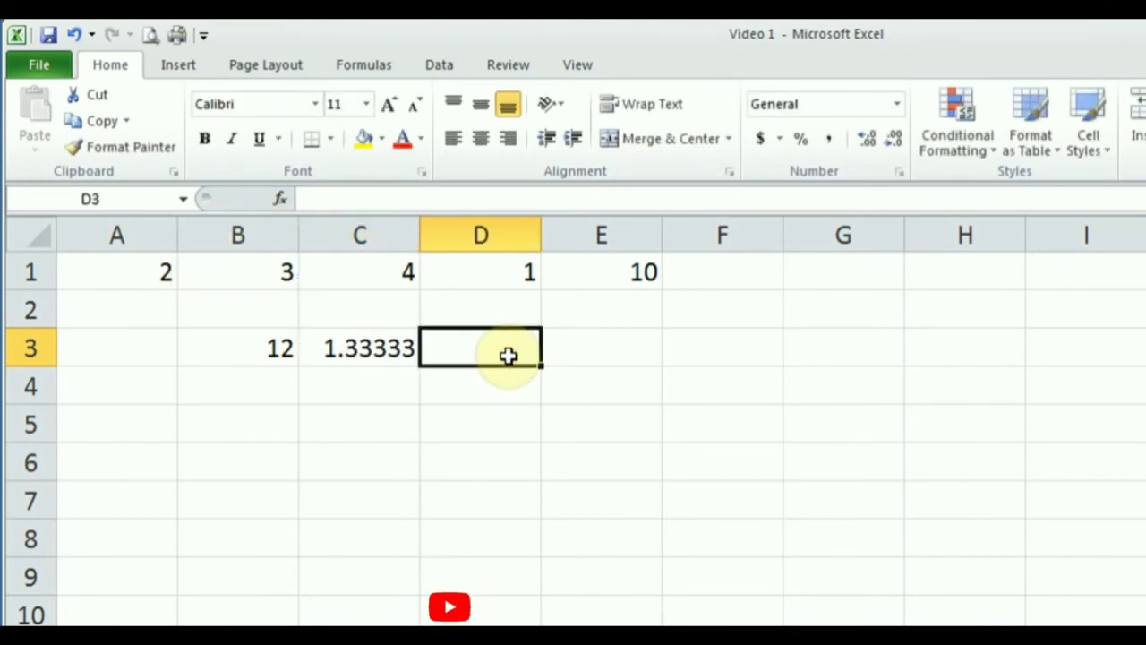
type("=")
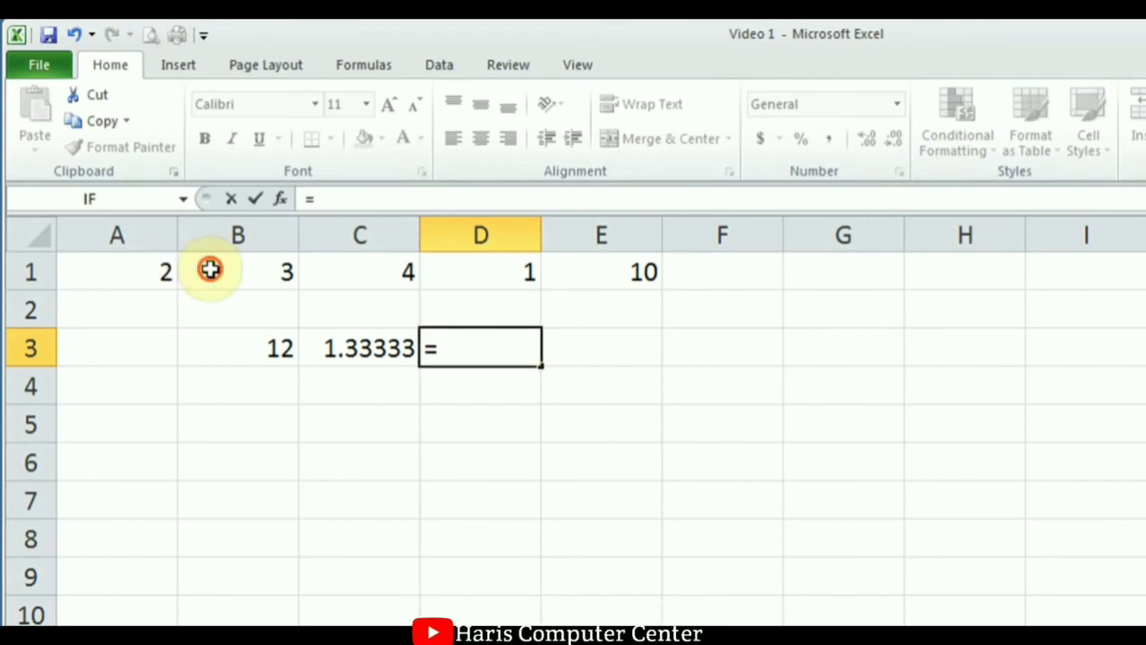
left_click(210, 269)
type("-")
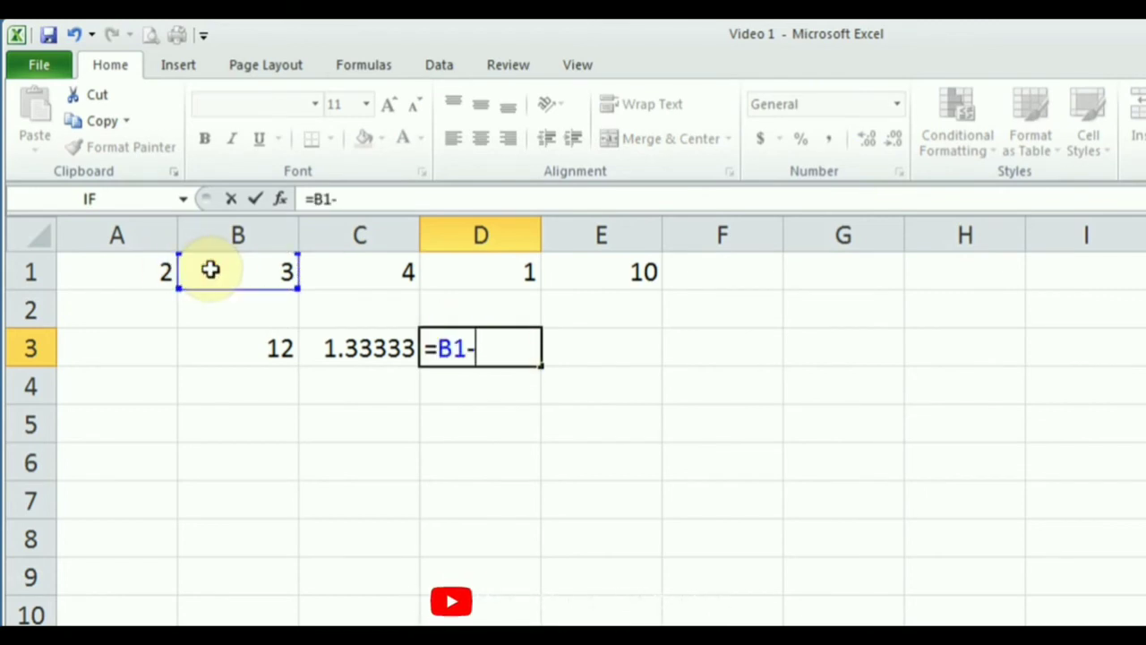
left_click(328, 268)
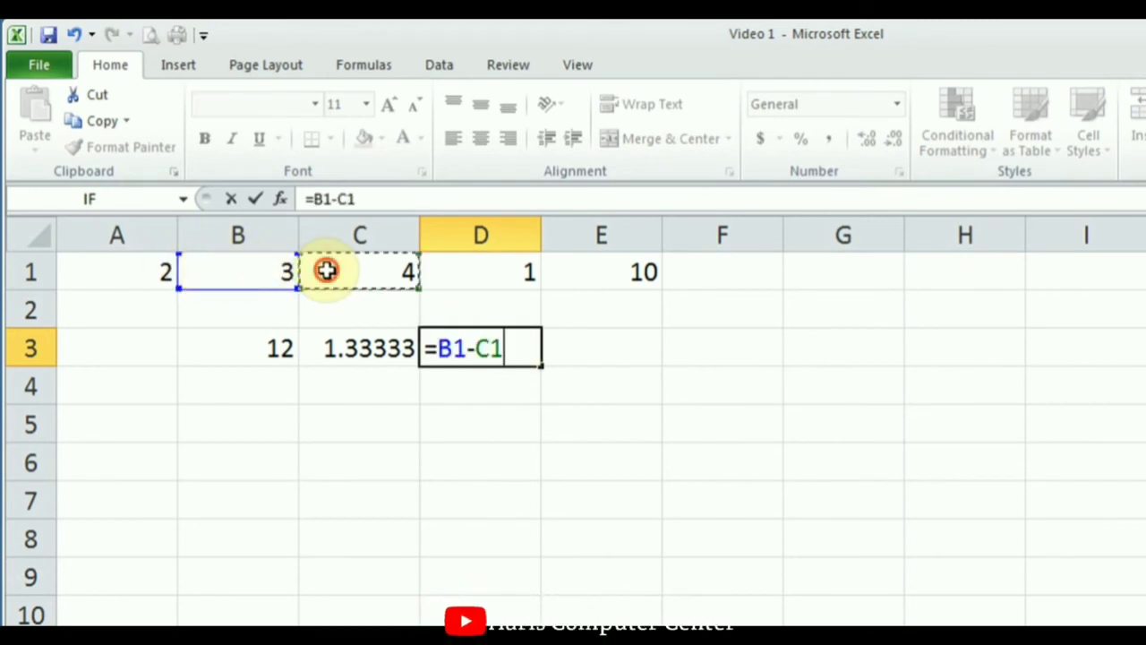
left_click(256, 199)
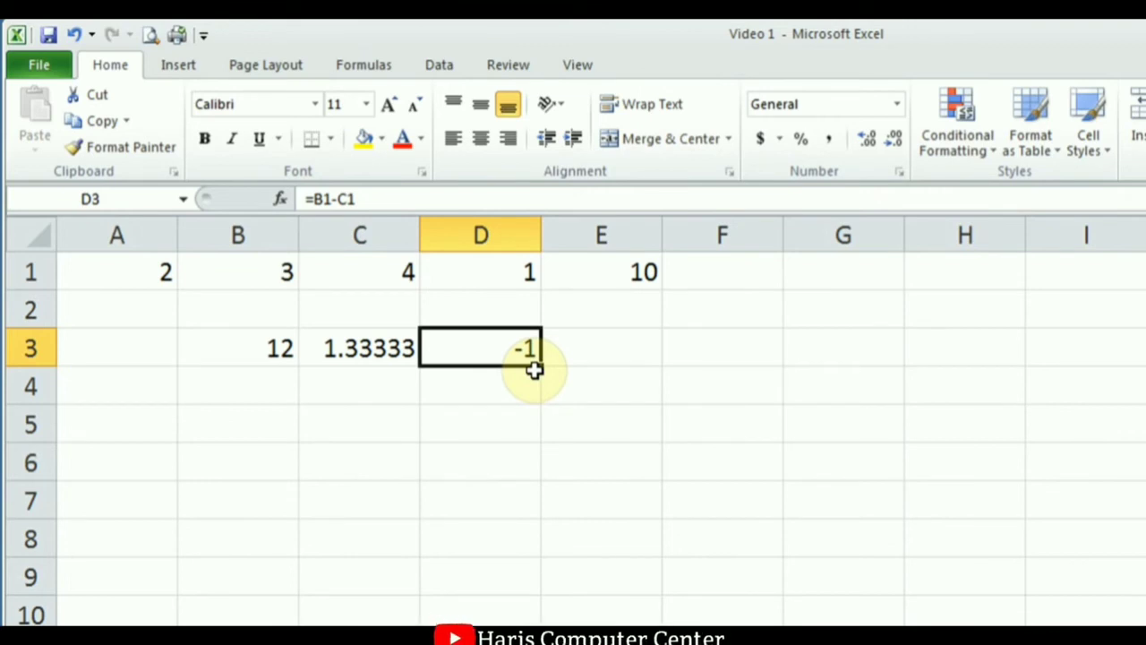
left_click(256, 455)
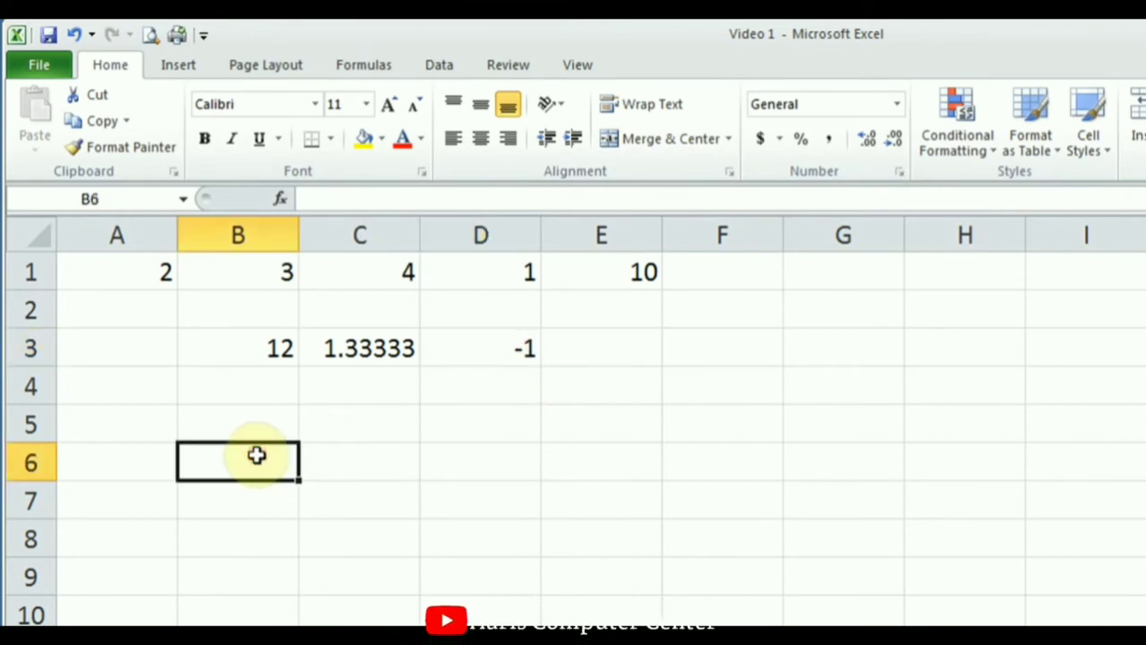
Enter the operator labels + in B4, - in C4 and * in D4.
left_click(156, 391)
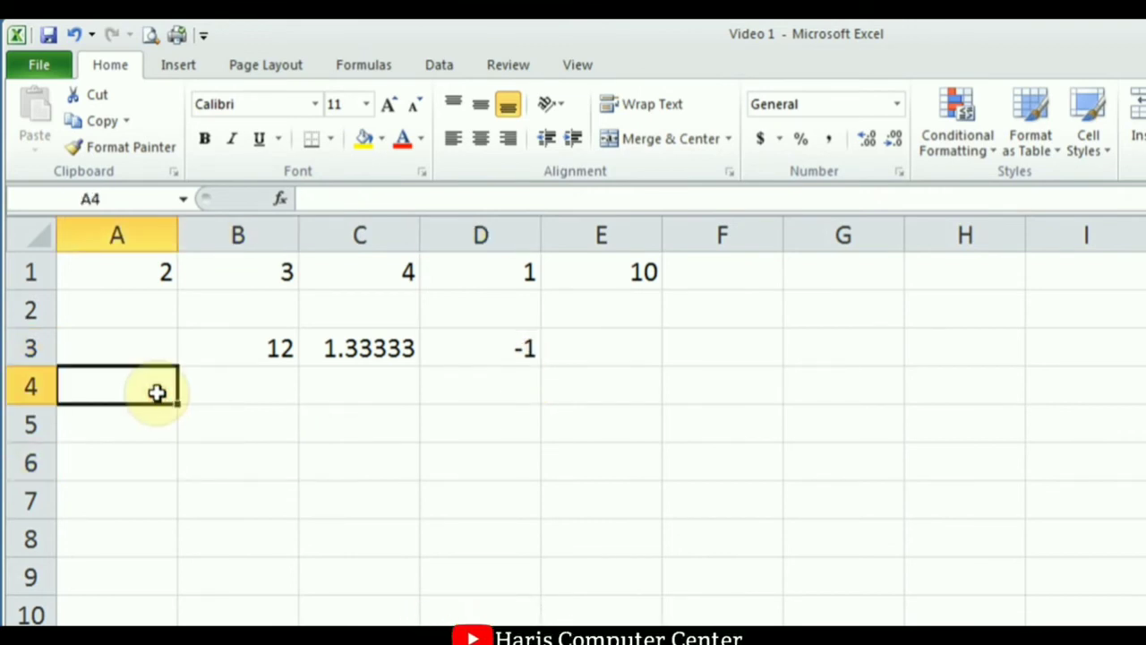
left_click(242, 400)
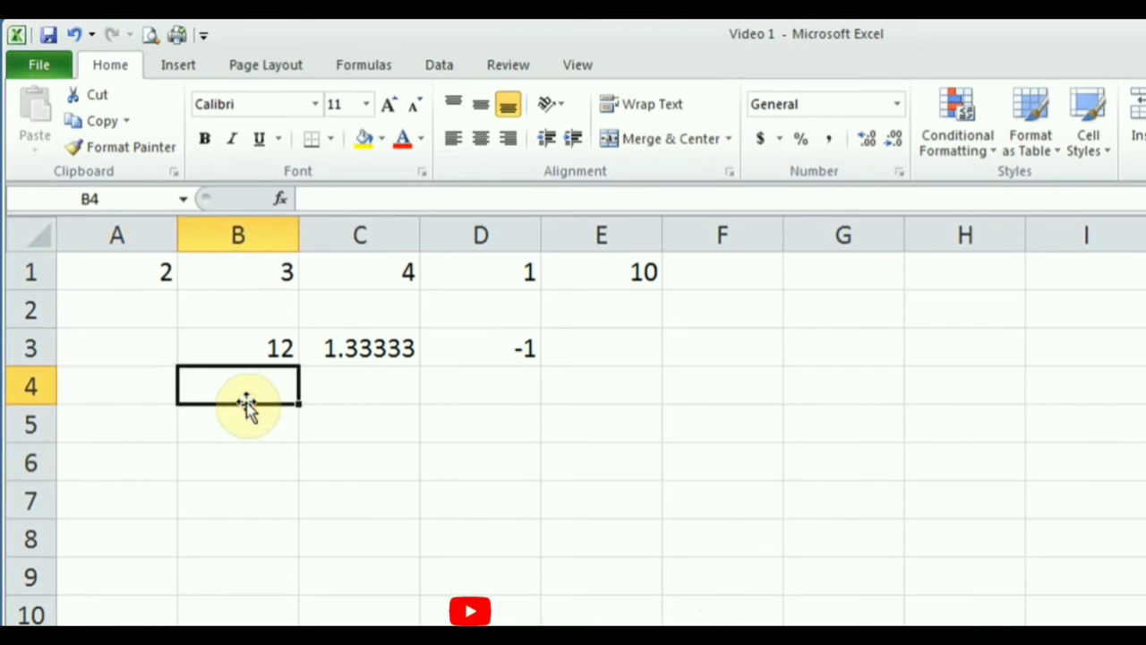
type("+")
key("Tab")
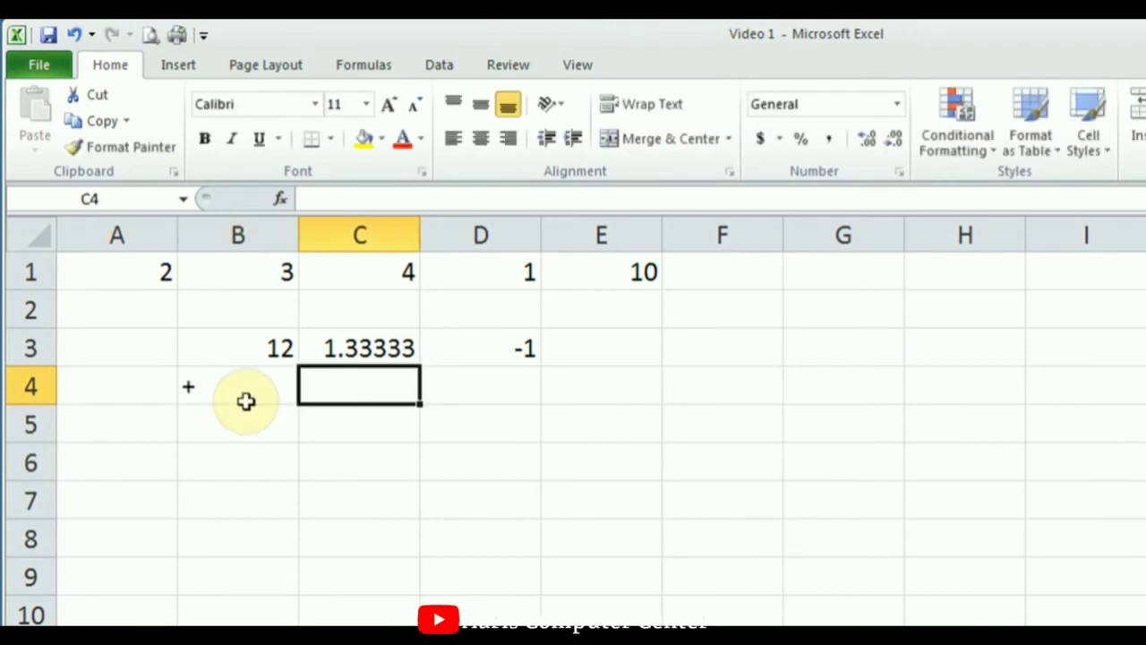
type("-")
key("Tab")
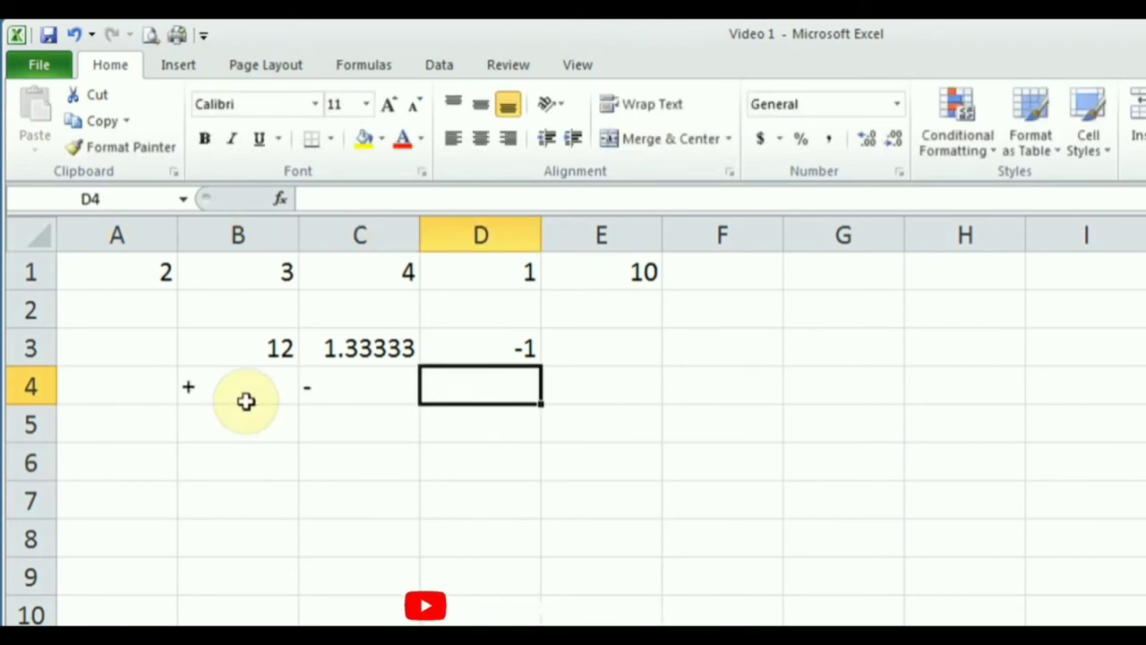
key("alt")
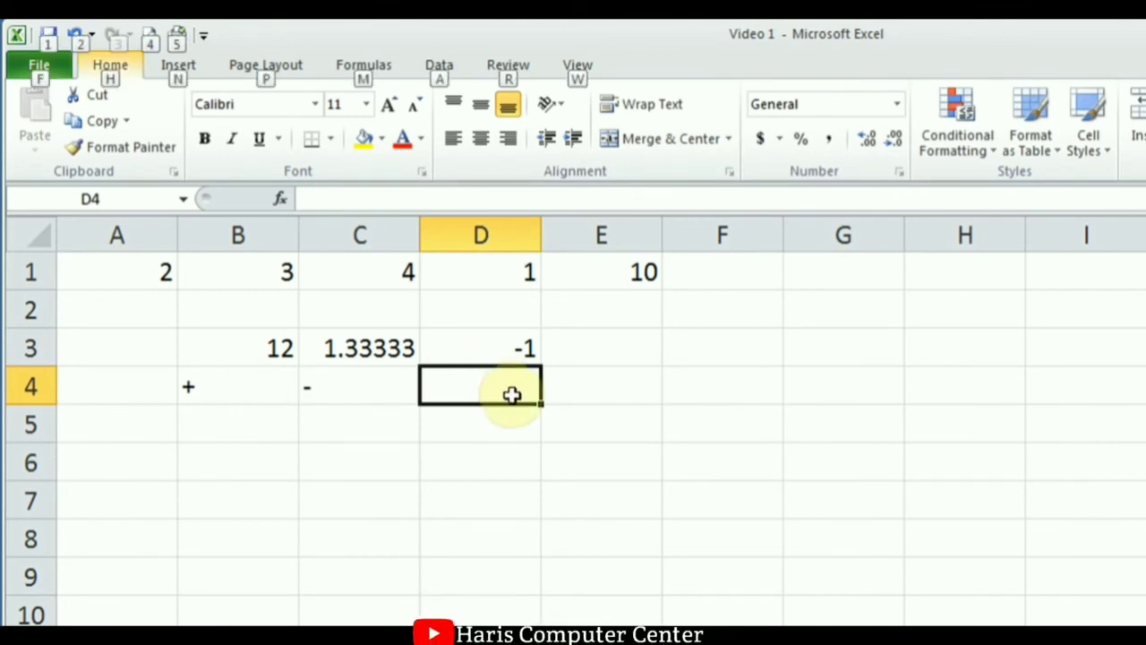
left_click(511, 394)
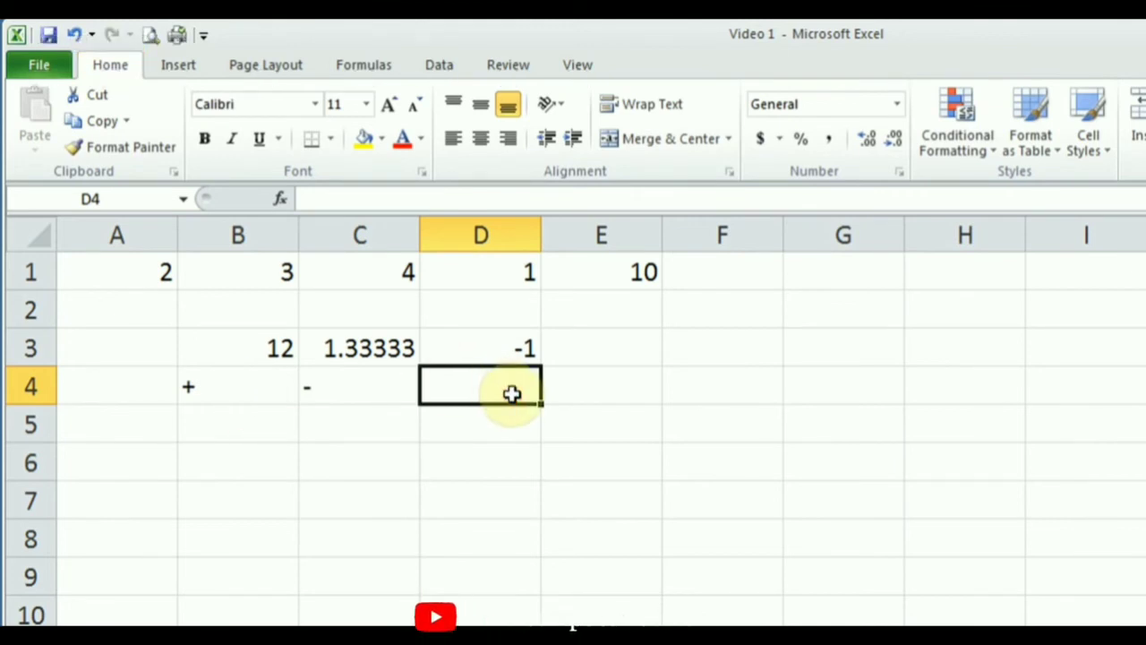
key("alt")
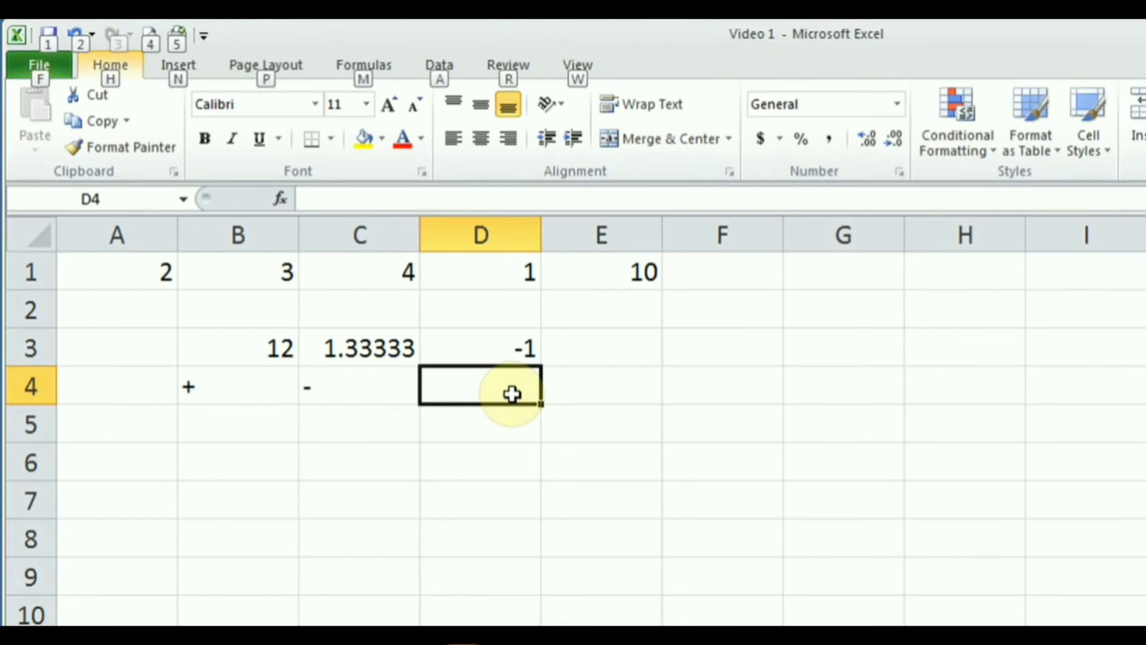
key("alt")
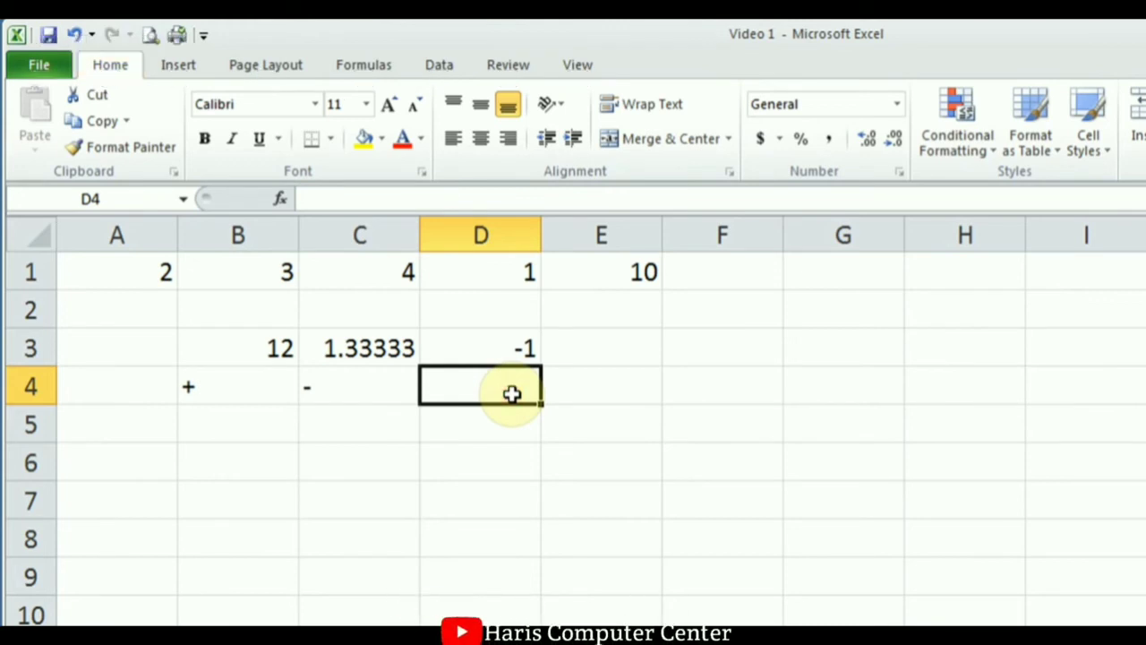
type("*")
key("Return")
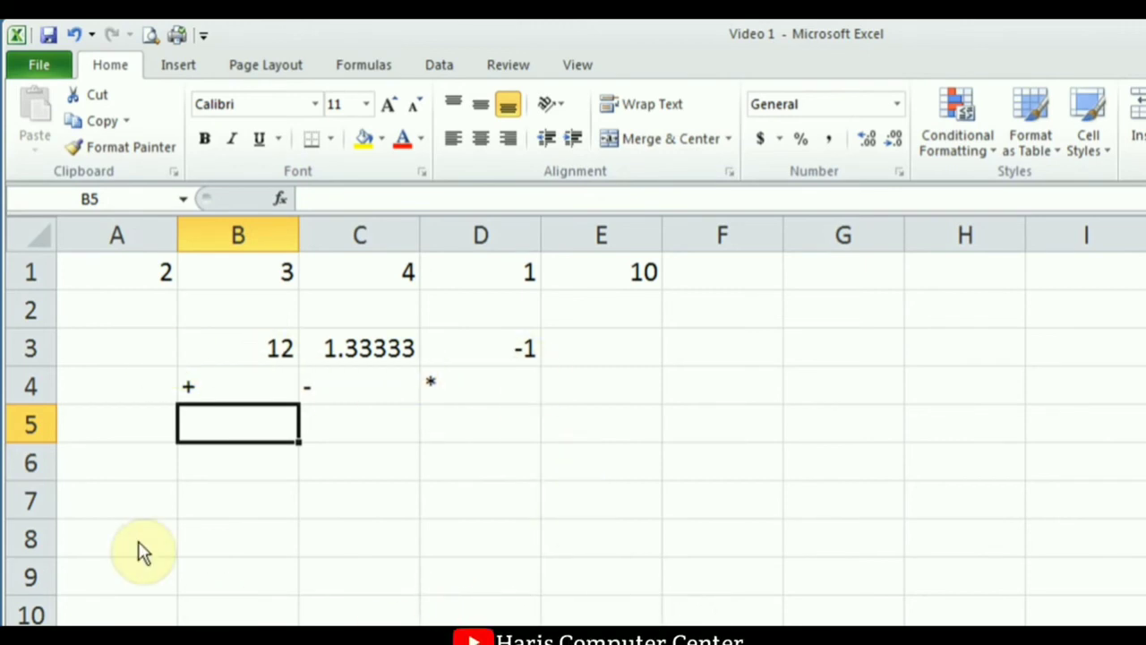
Clear the contents of A3:E7, removing the old results and operator labels.
left_click(122, 355)
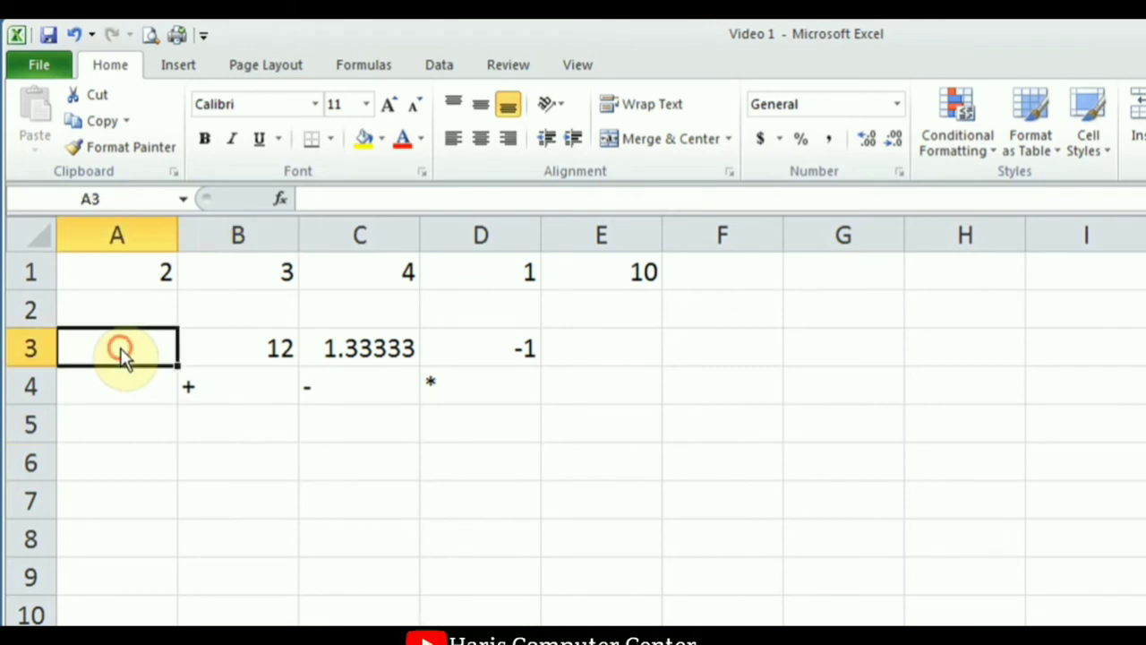
left_click_drag(122, 355, 595, 510)
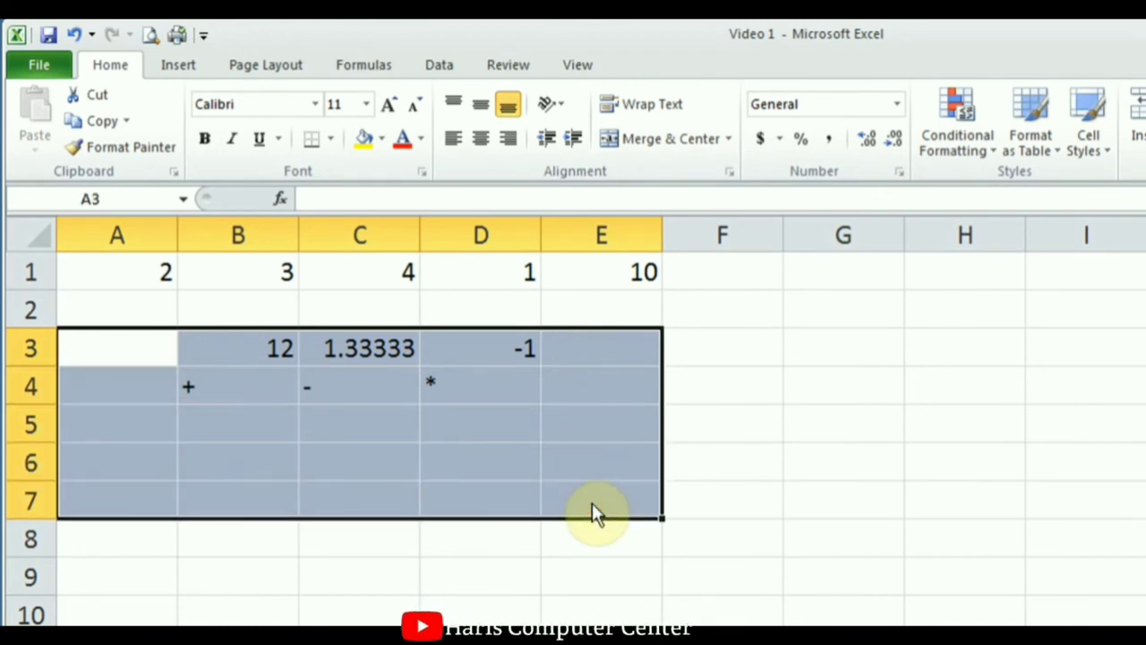
key("Delete")
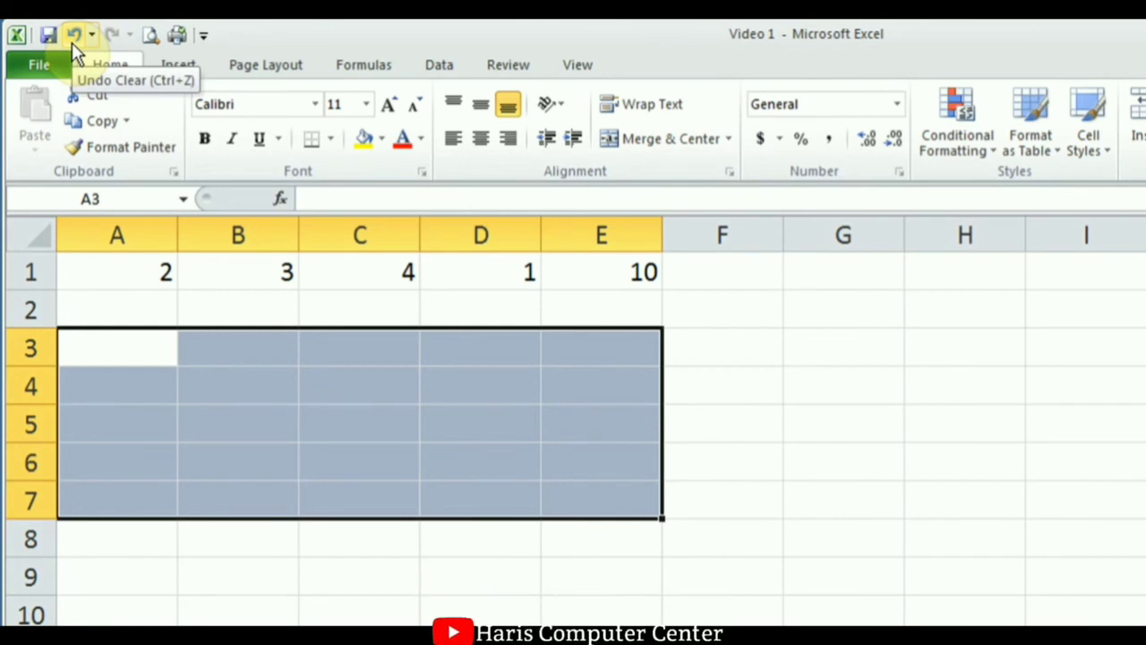
left_click(590, 316)
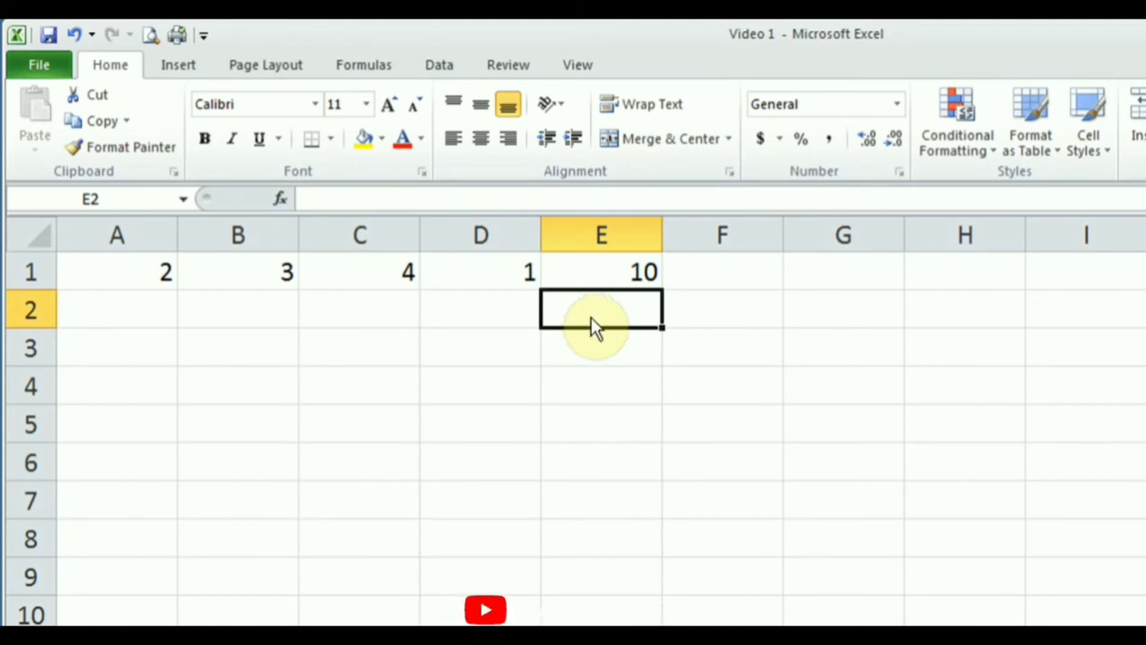
Replace the + before C1 with * so E1 reads =A1+B1*C1+D1.
left_click(614, 273)
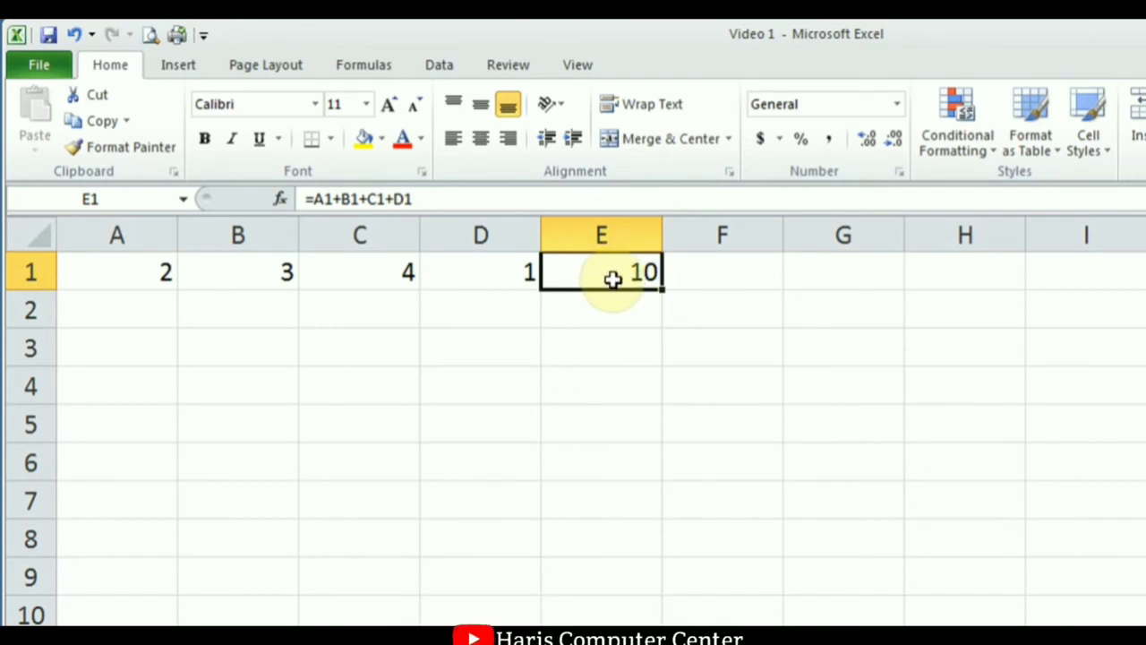
double_click(613, 279)
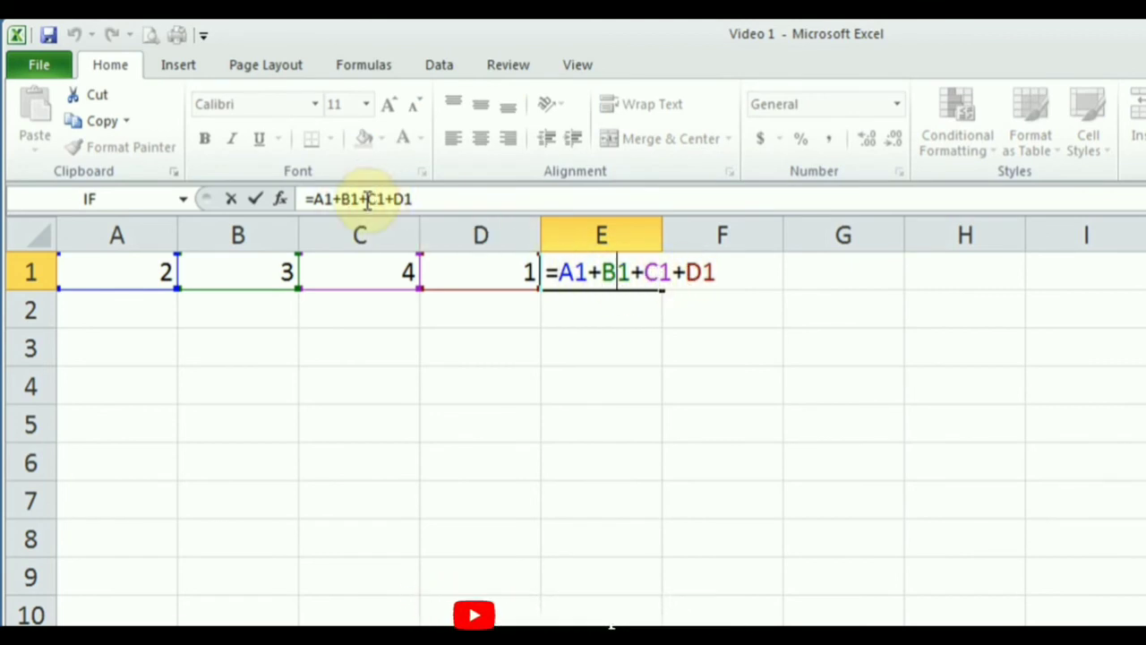
left_click(646, 273)
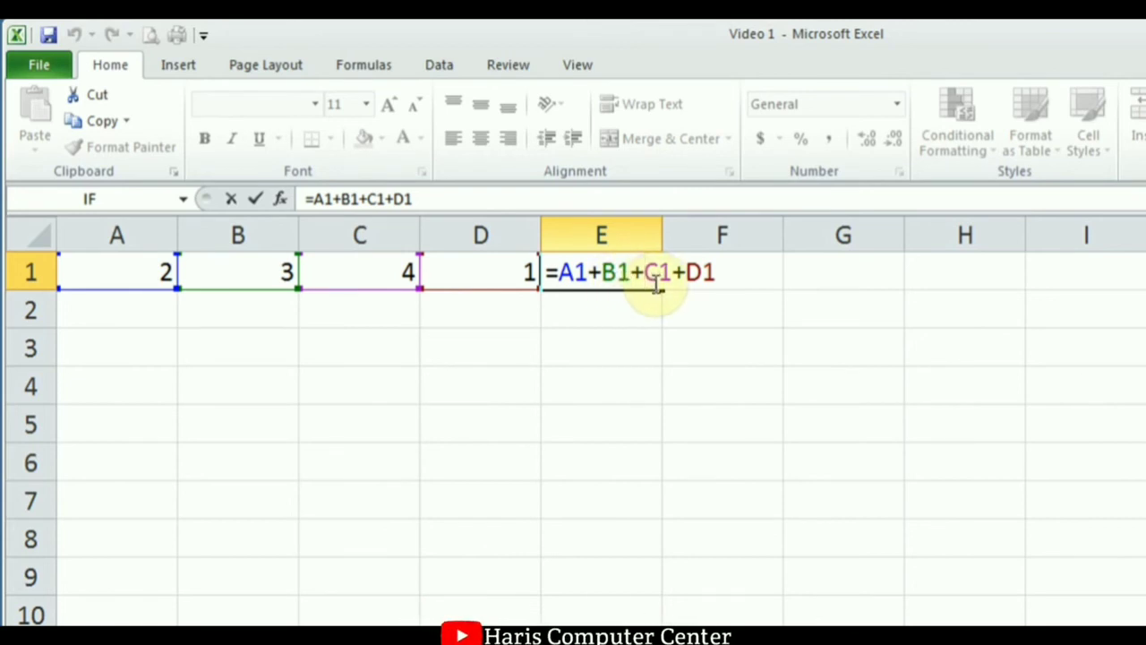
key("BackSpace")
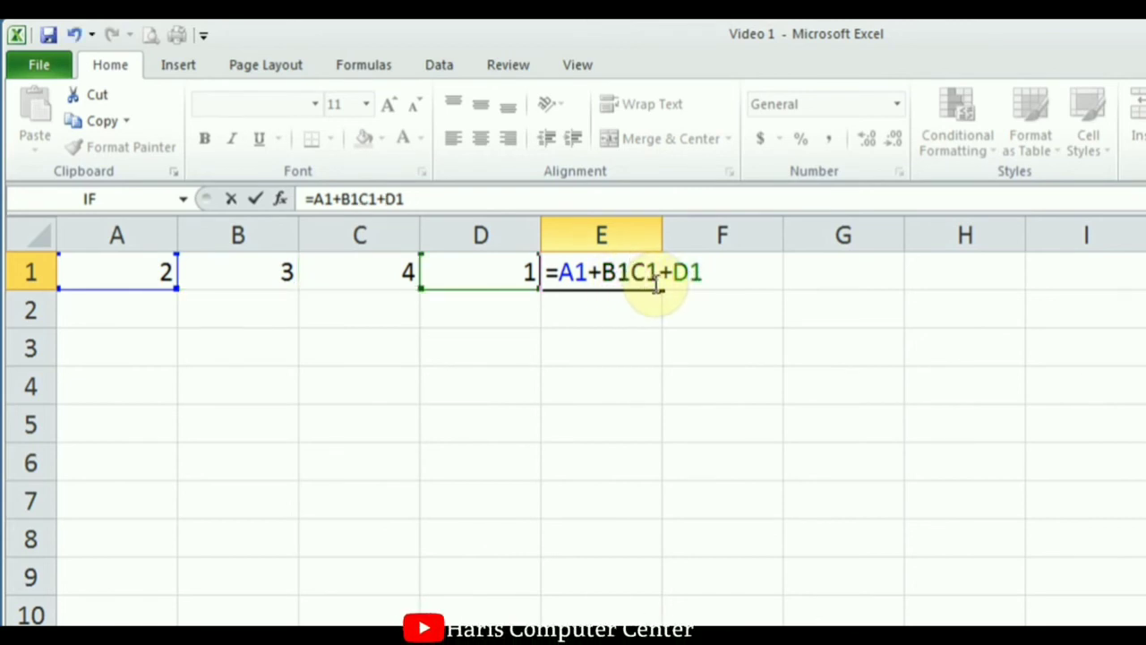
type("*")
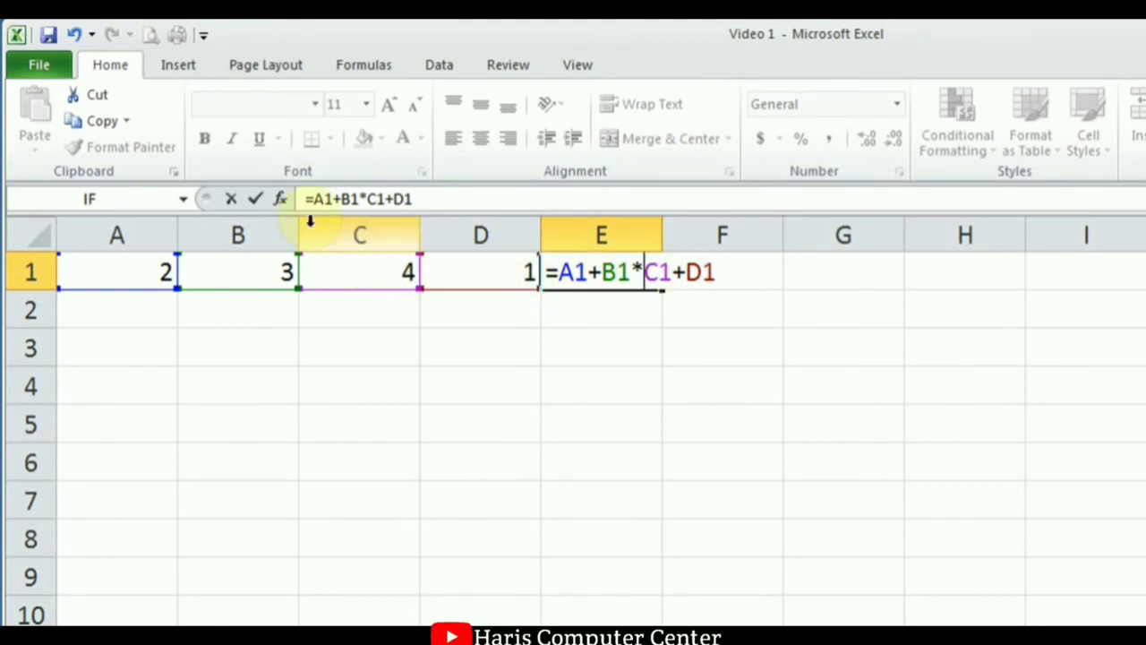
left_click(251, 198)
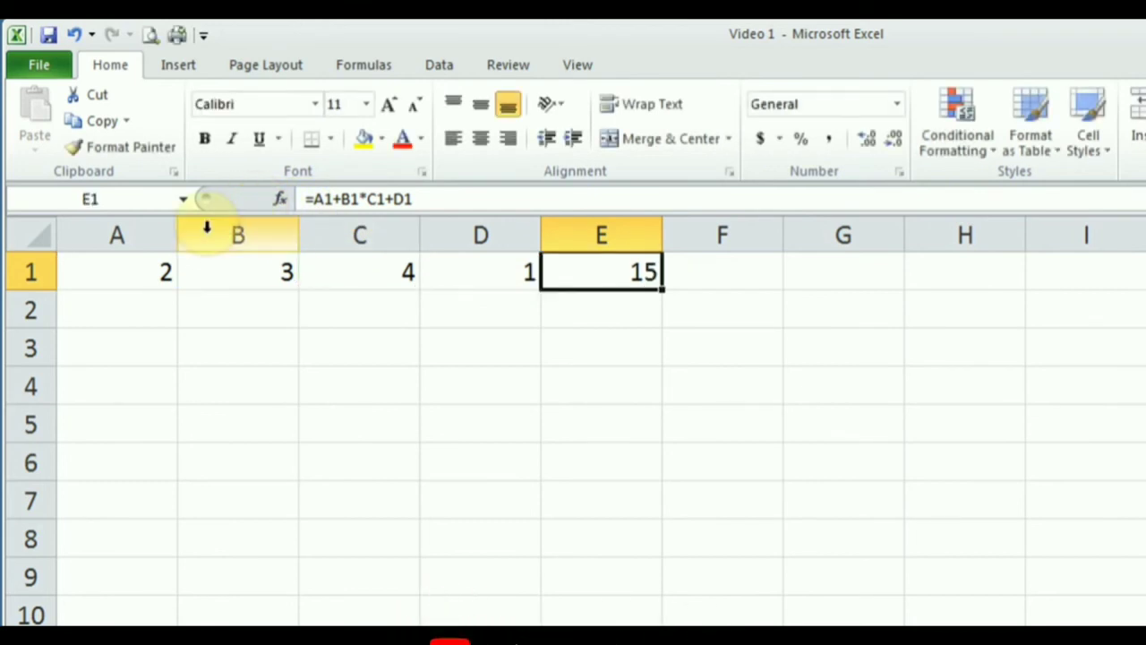
Type the labels B, E, D, M, A, S across A2 to F2.
left_click(147, 309)
type("B")
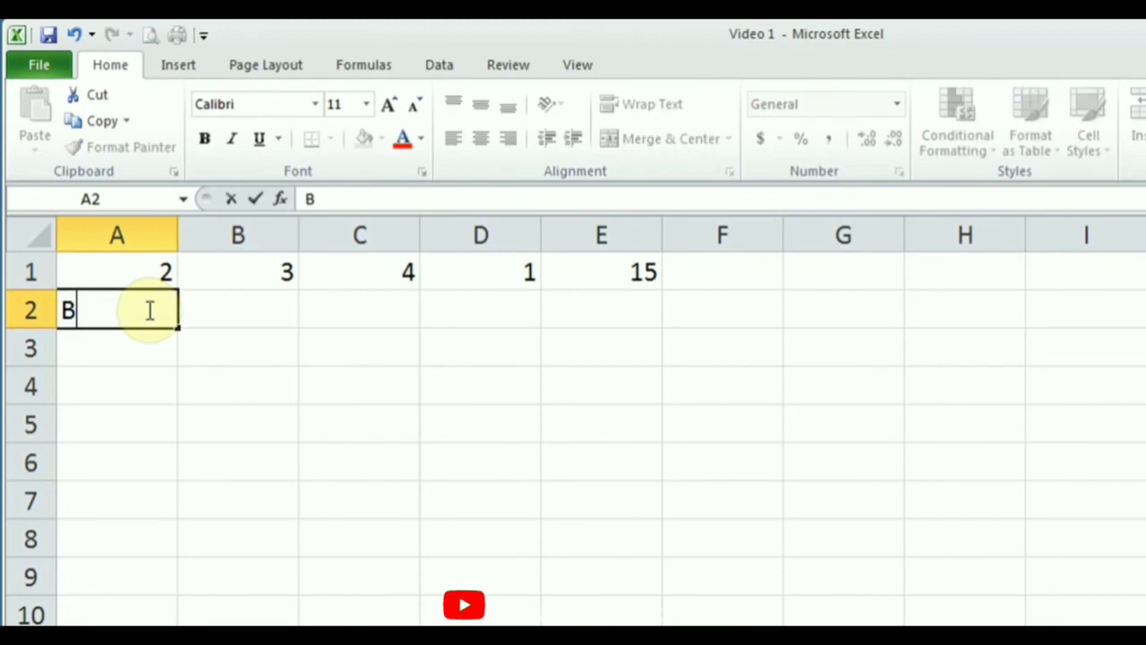
key("Tab")
type("E")
key("Tab")
type("D")
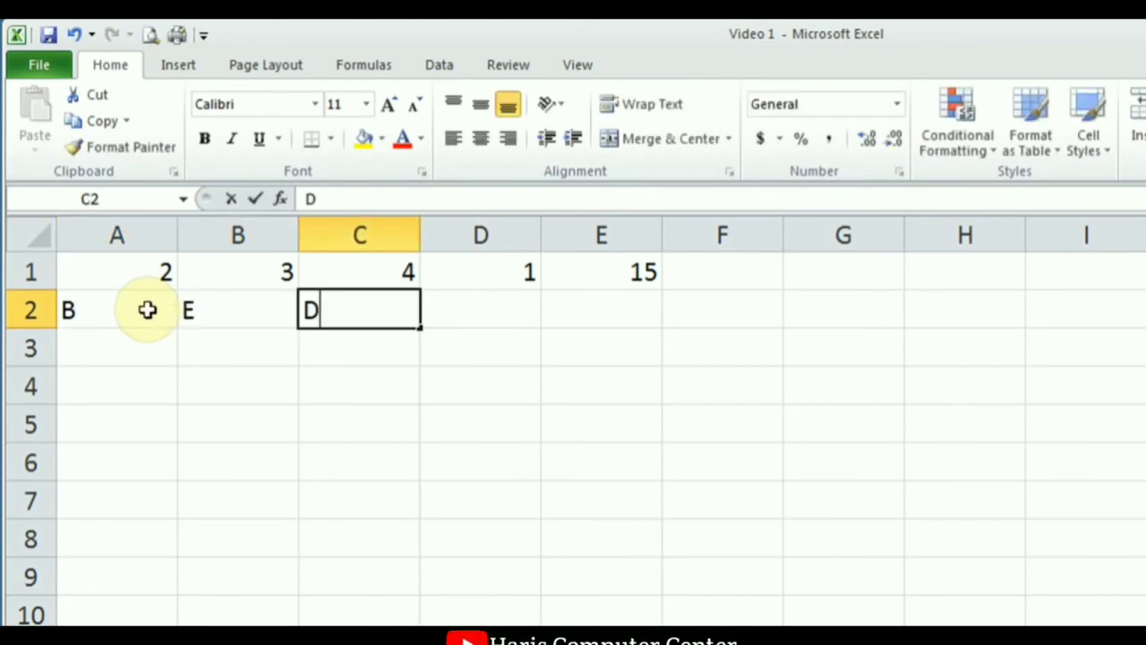
key("Tab")
type("M")
key("Tab")
type("A")
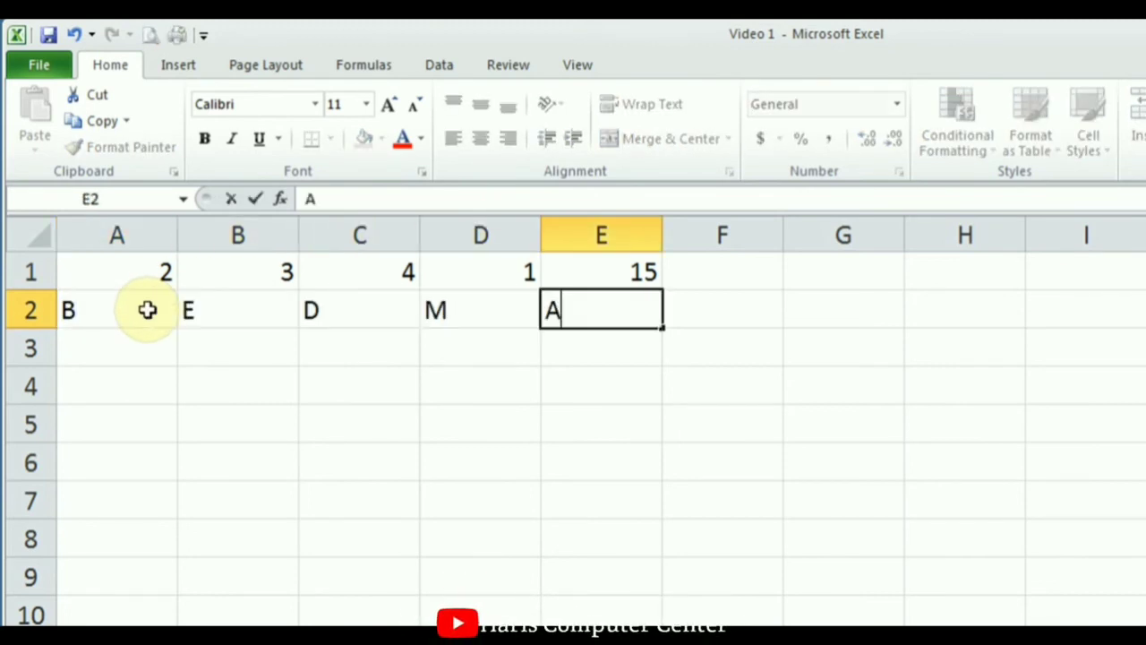
key("Tab")
type("S")
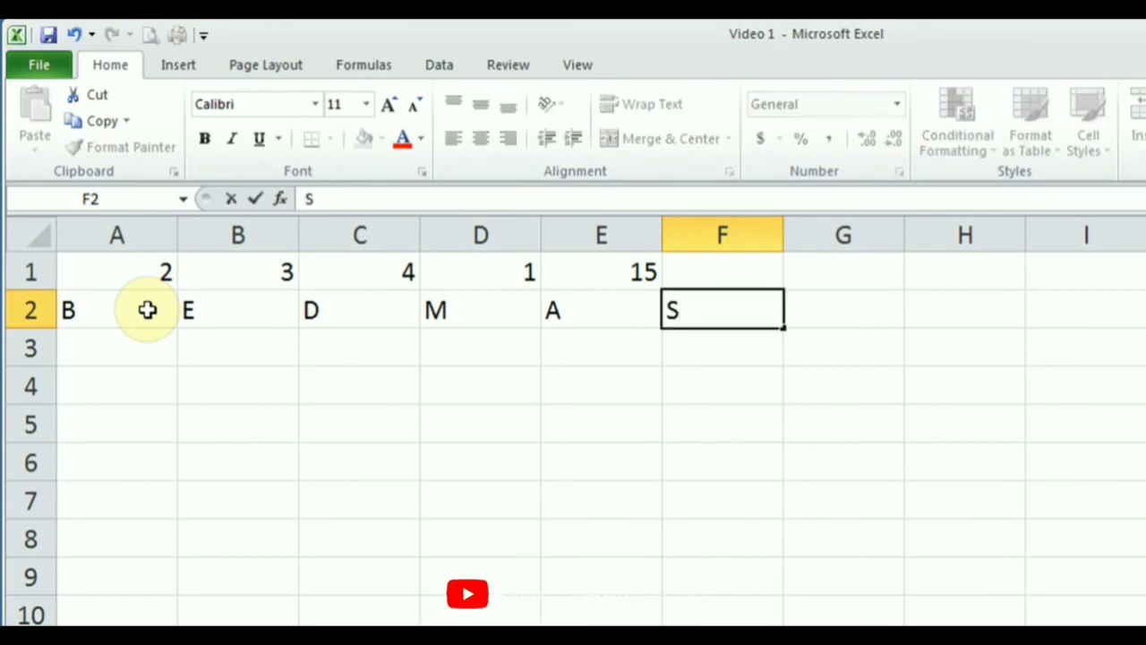
key("Return")
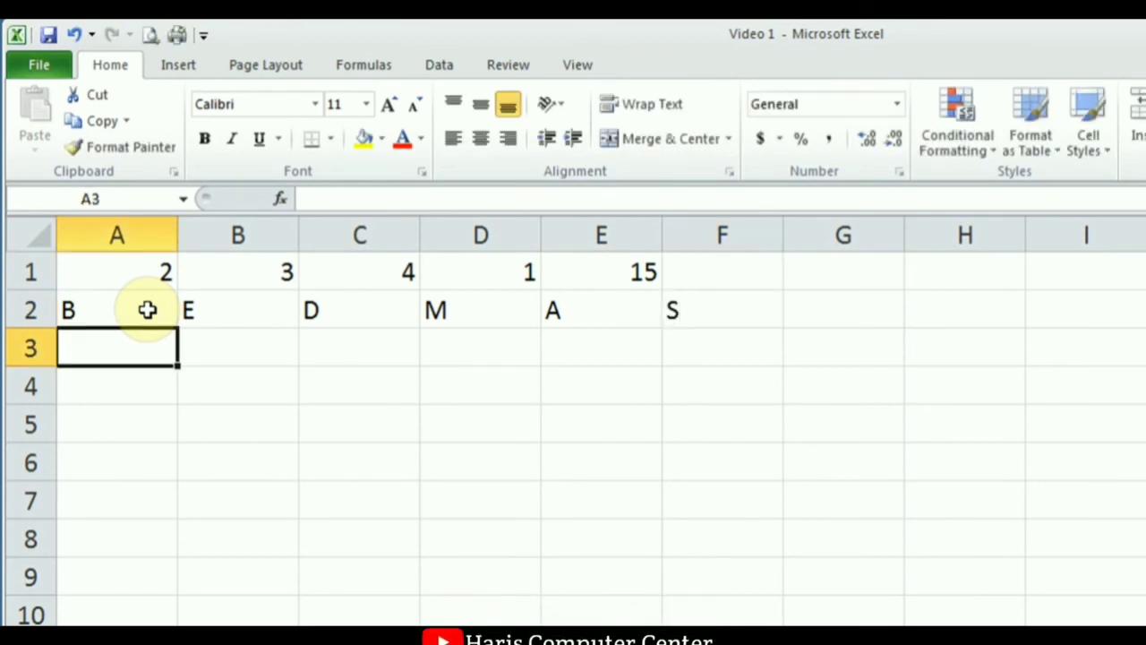
Change A2's label to B (P) and enter () below it in A3.
left_click(120, 310)
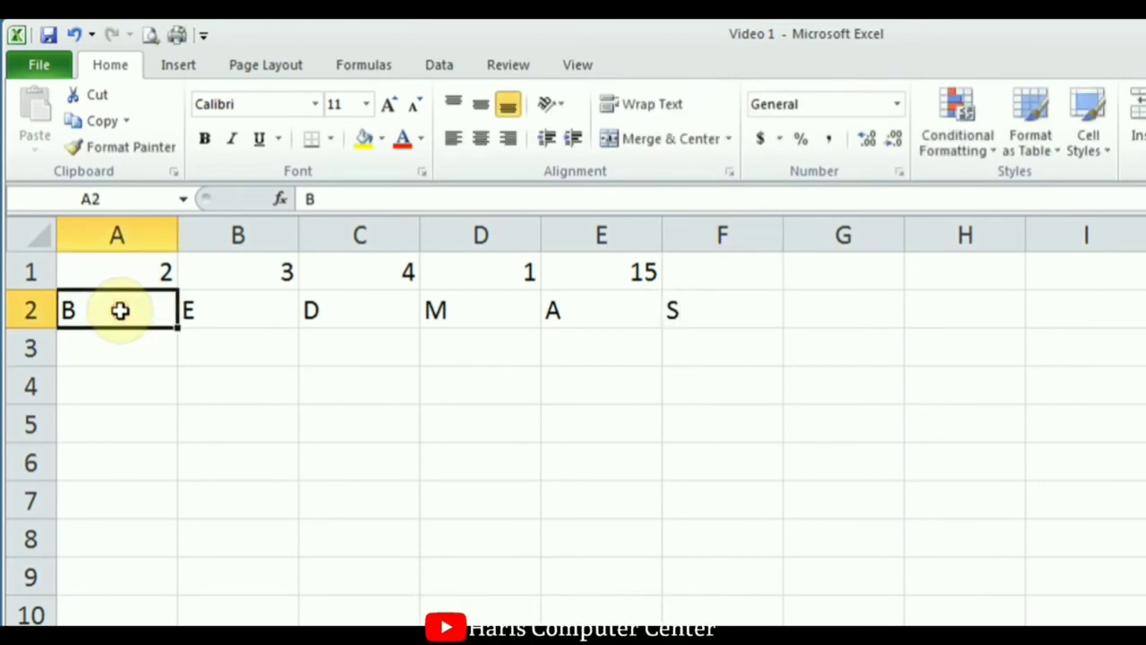
left_click(353, 202)
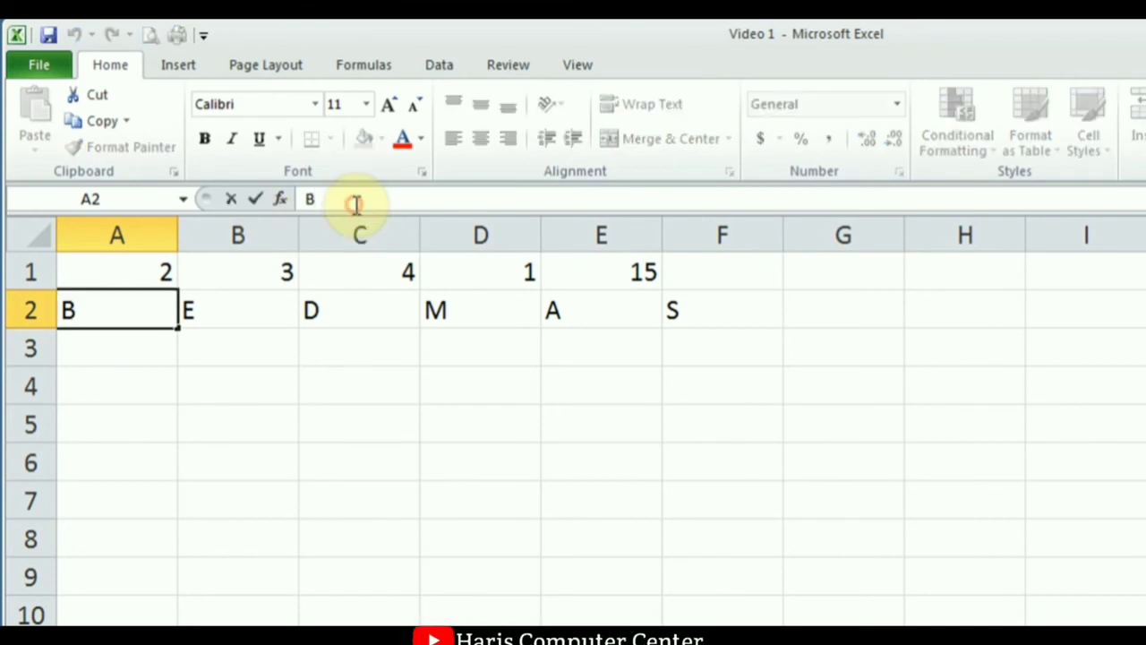
type("(P")
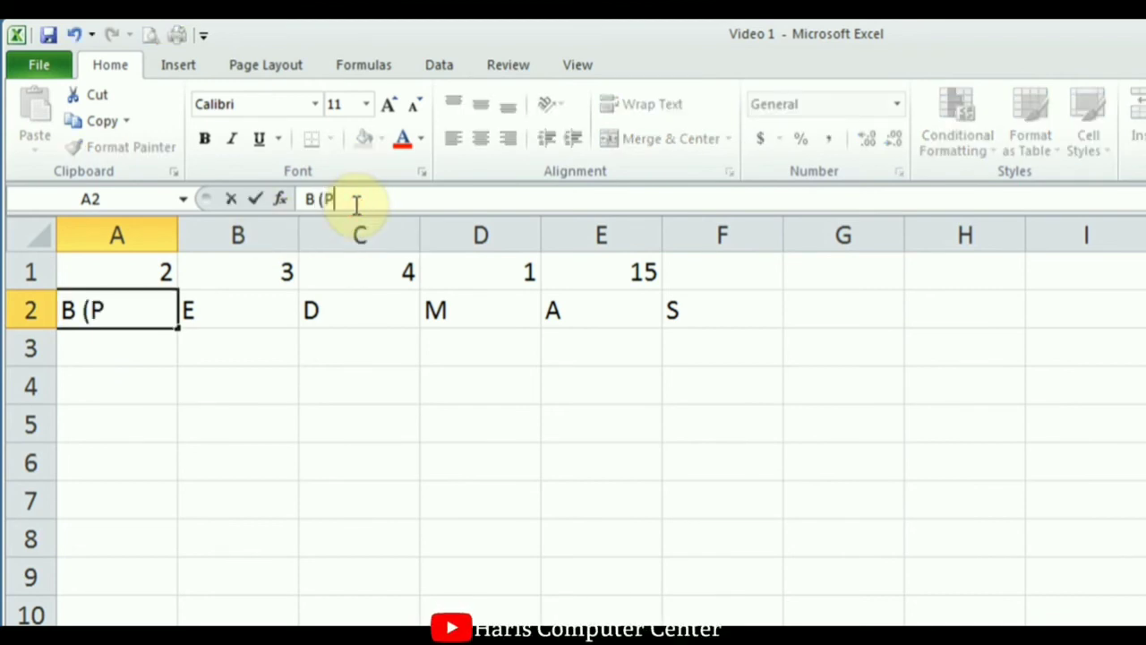
type(")")
key("Return")
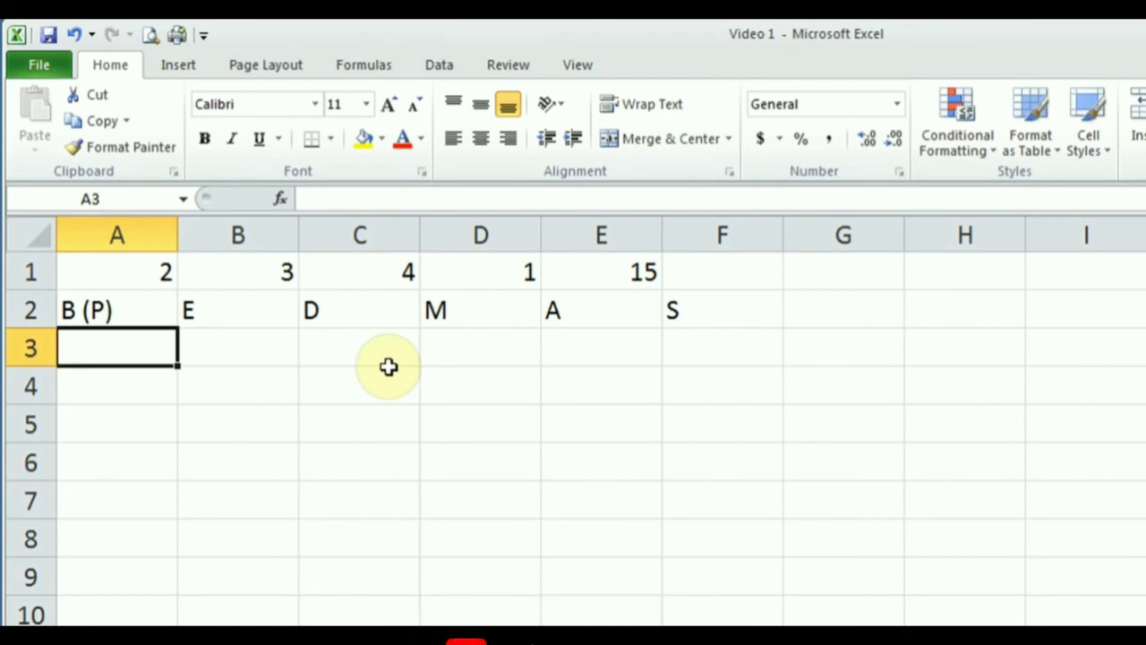
type("()")
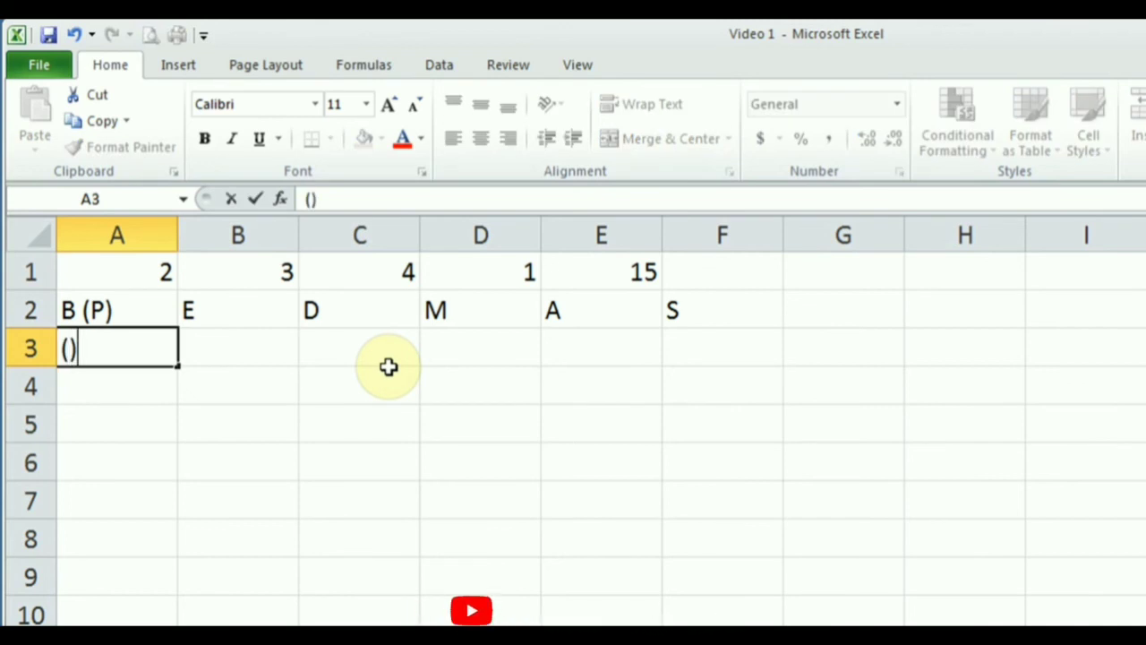
Confirm the () entry in A3 and enter 2^2 in B3.
left_click(261, 349)
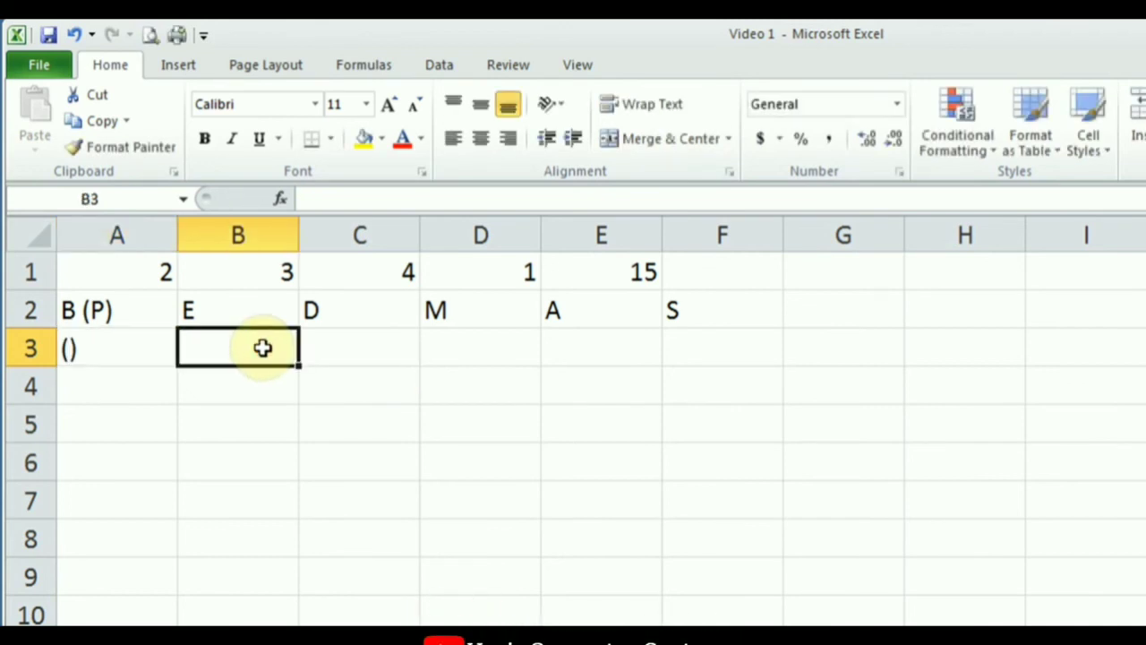
key("Return")
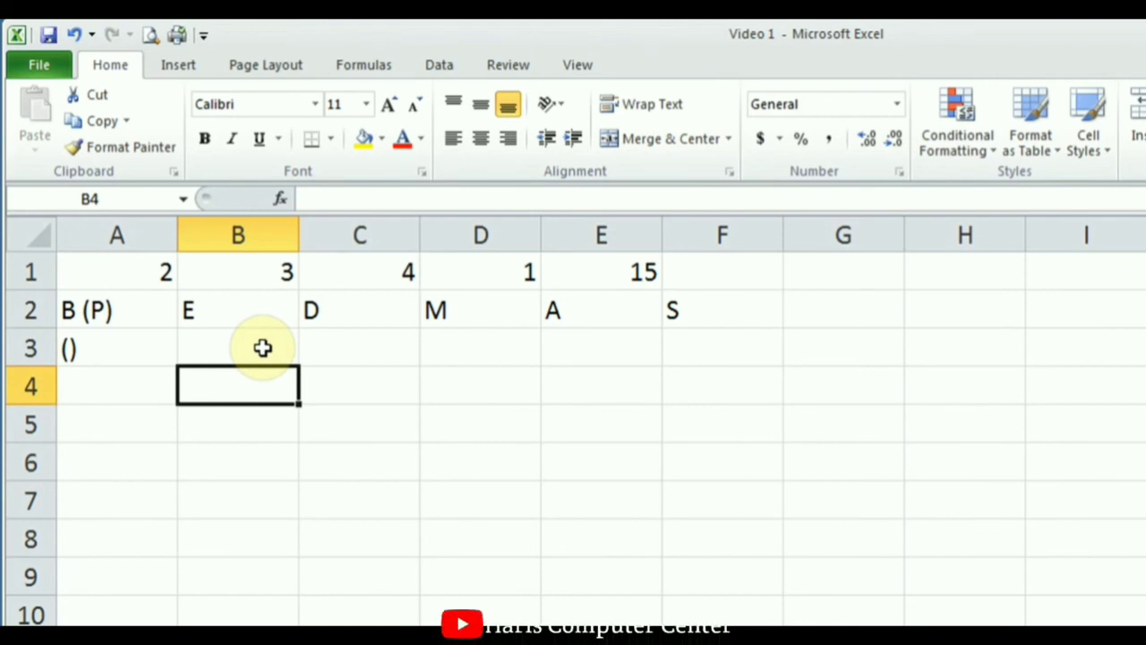
left_click(261, 348)
type("2")
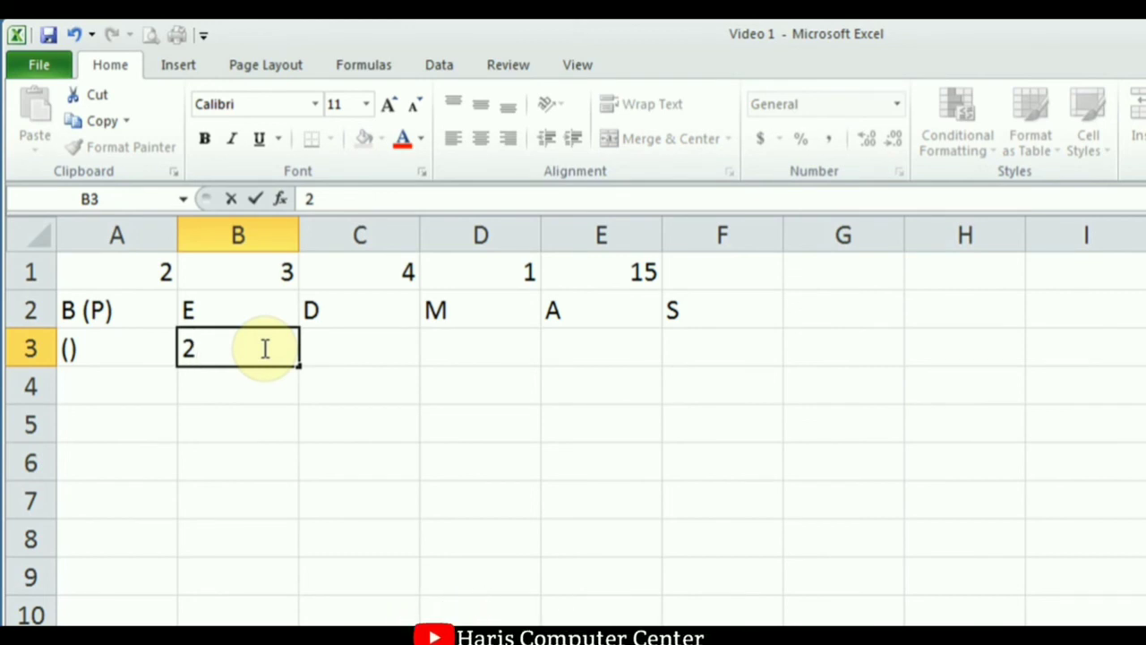
type("^@")
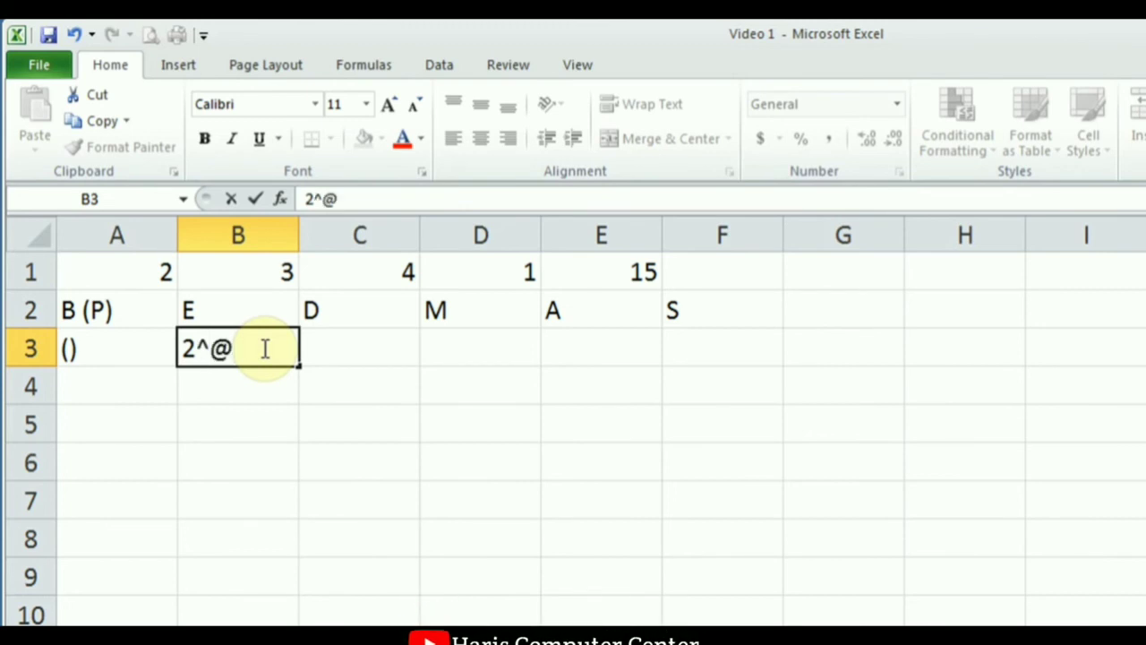
key("BackSpace")
type("2")
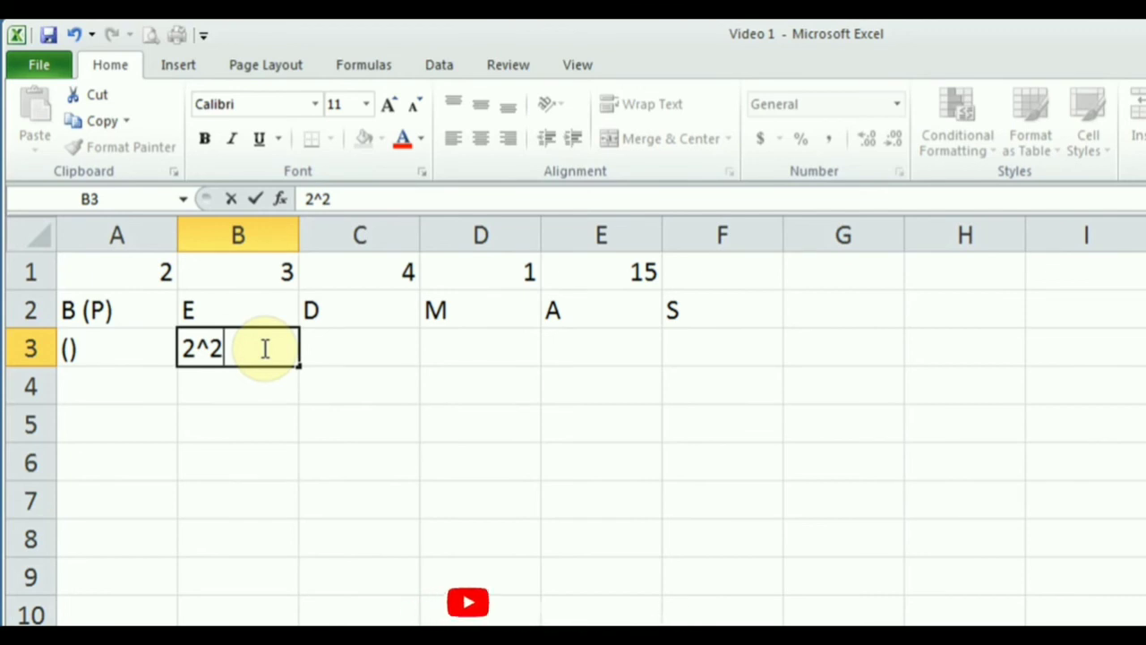
key("Tab")
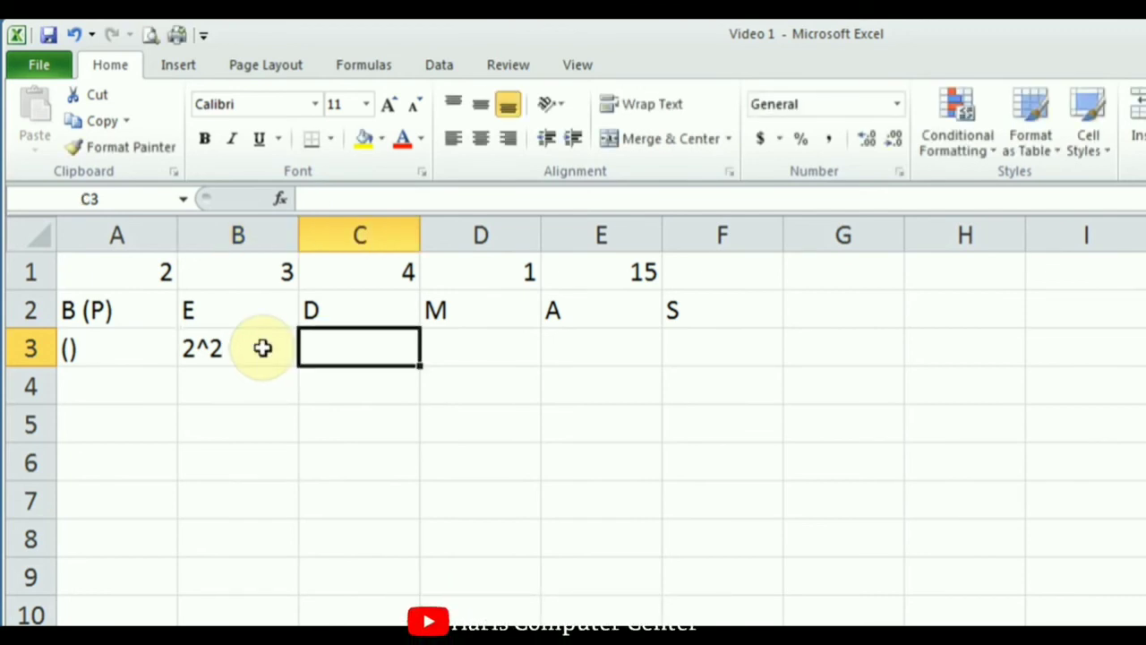
Put * in D3 and + in E3, discarding the unfinished F3 entry.
key("Tab")
type("*")
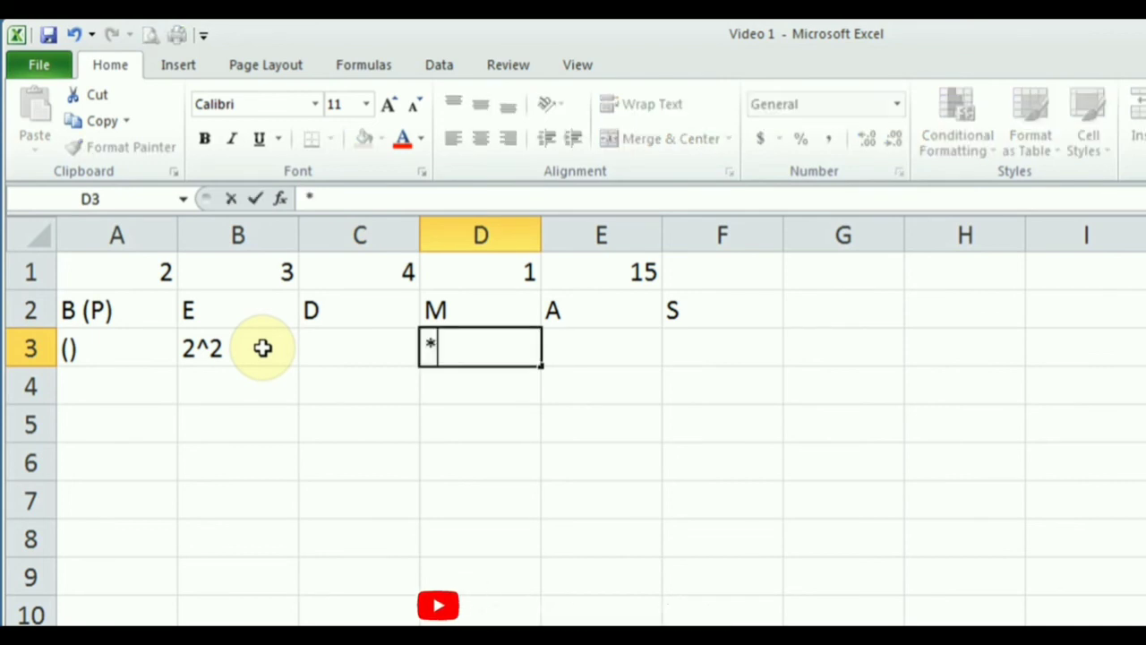
key("Tab")
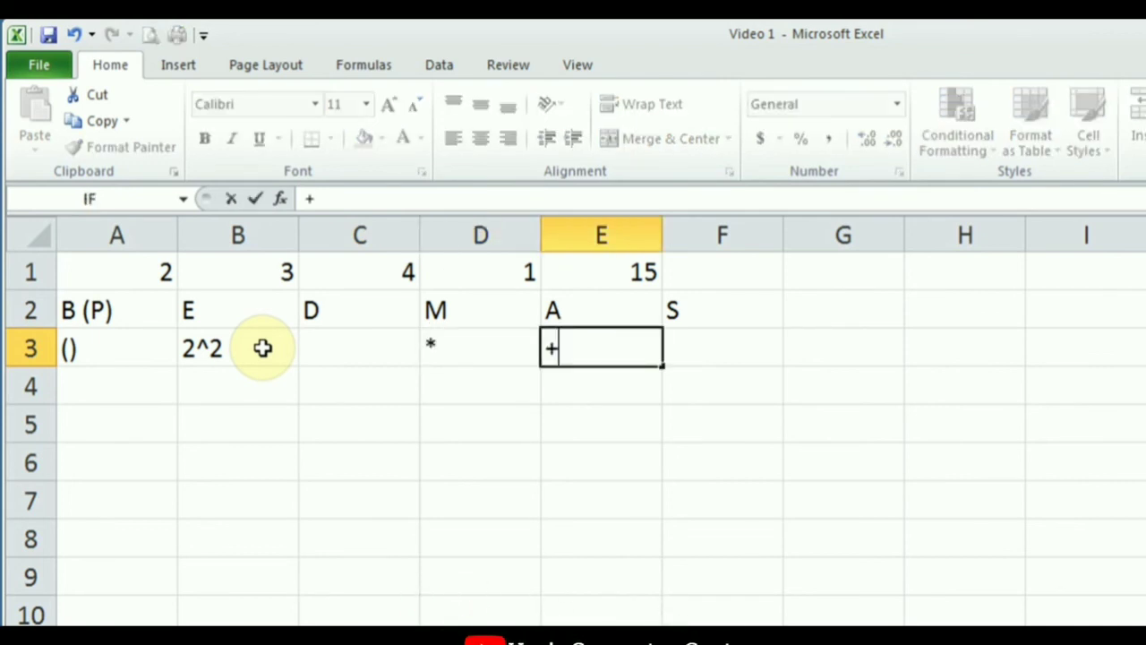
key("Tab")
type("-")
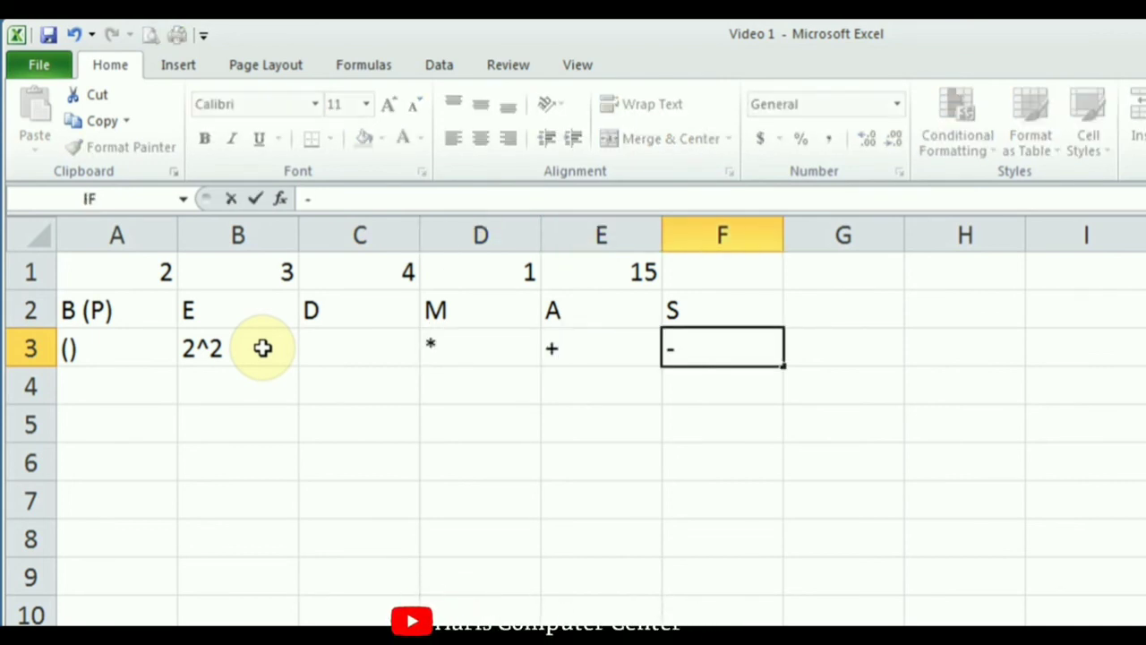
left_click(616, 273)
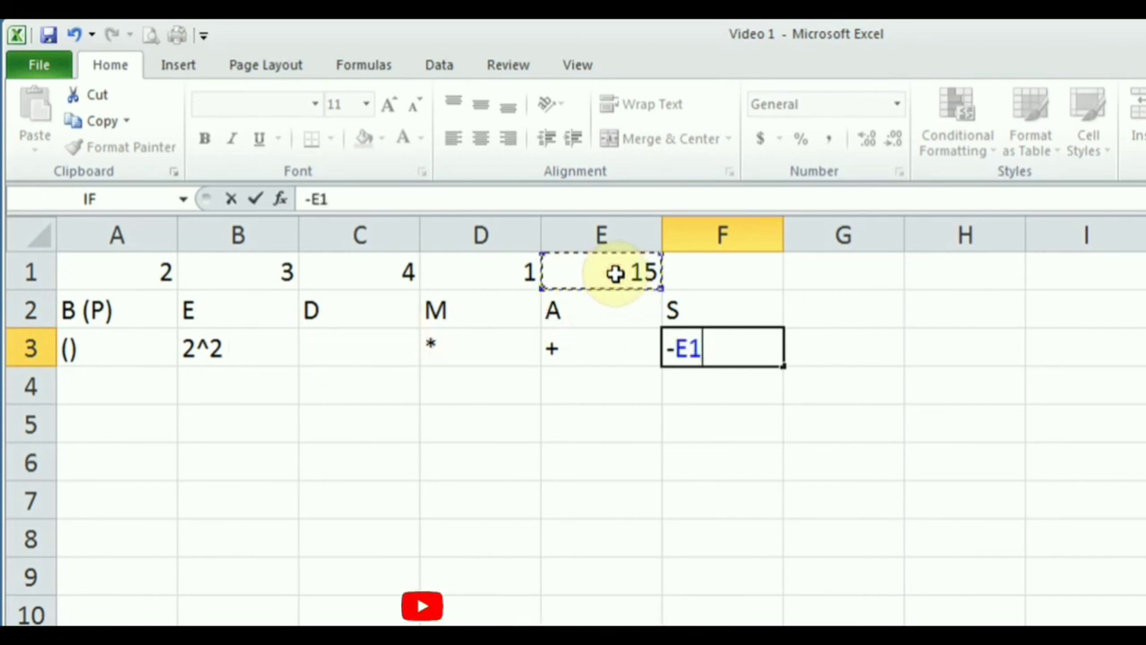
key("Escape")
double_click(616, 273)
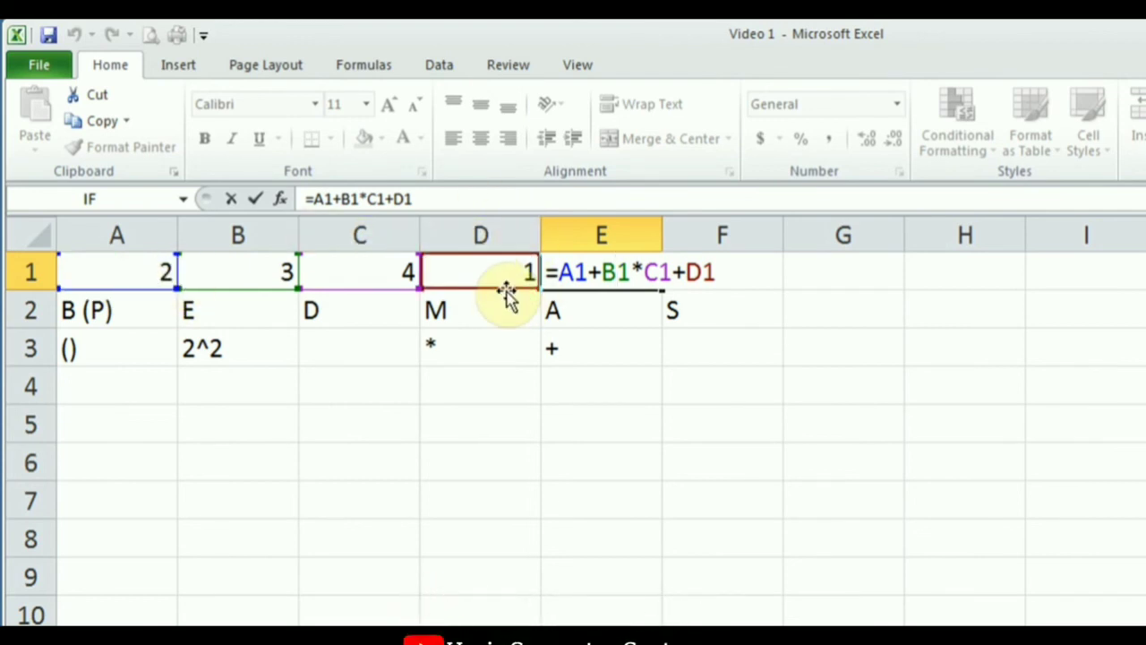
Clear the precedence labels and examples from B2:F3 and A2:A3.
left_click(255, 199)
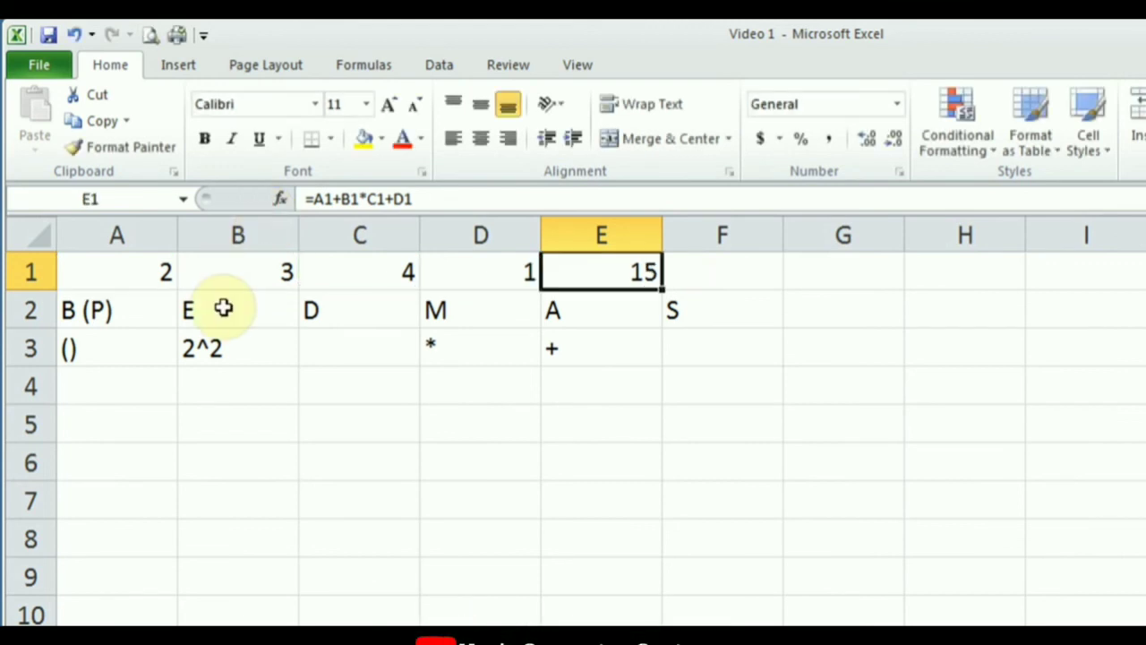
left_click_drag(223, 309, 678, 351)
key("Delete")
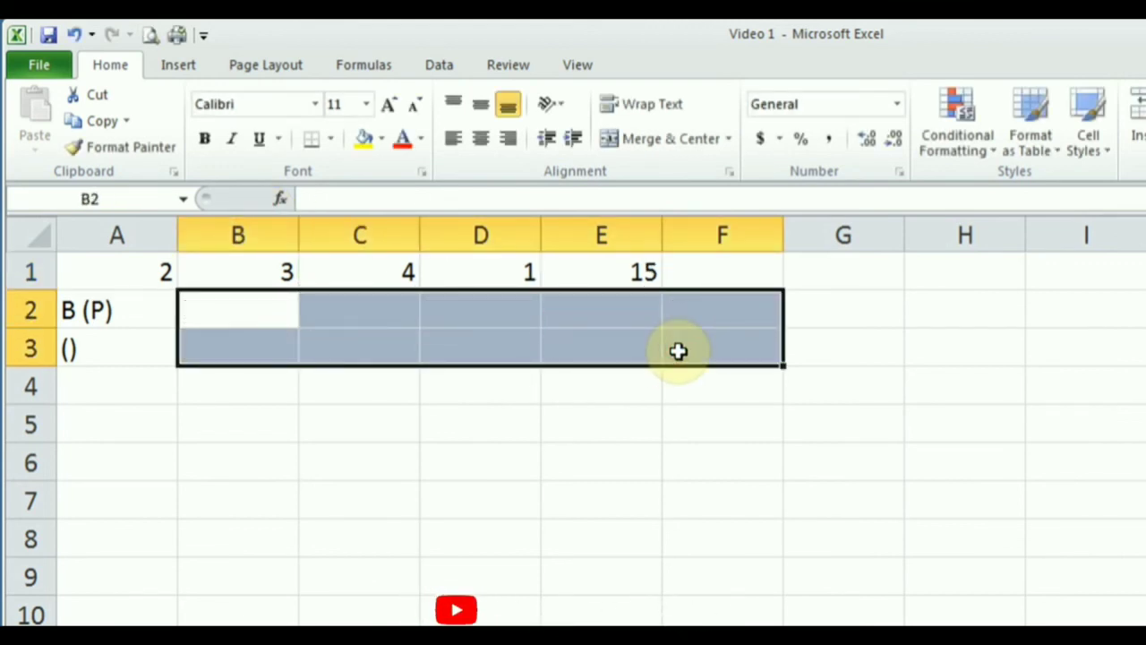
left_click(168, 332)
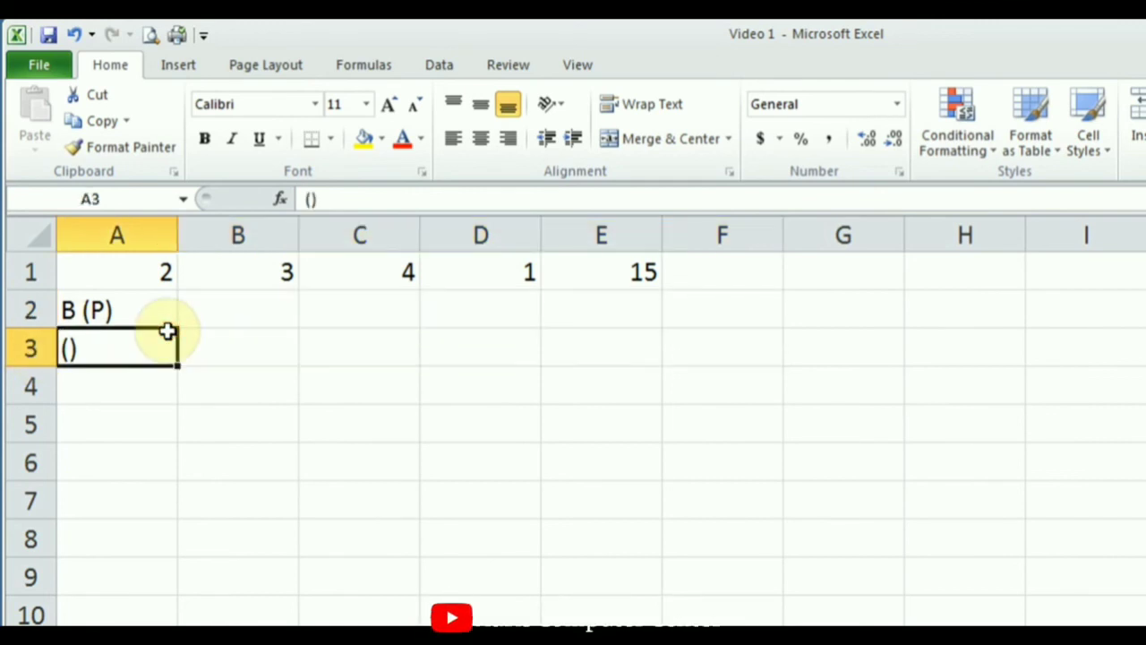
left_click_drag(151, 310, 145, 367)
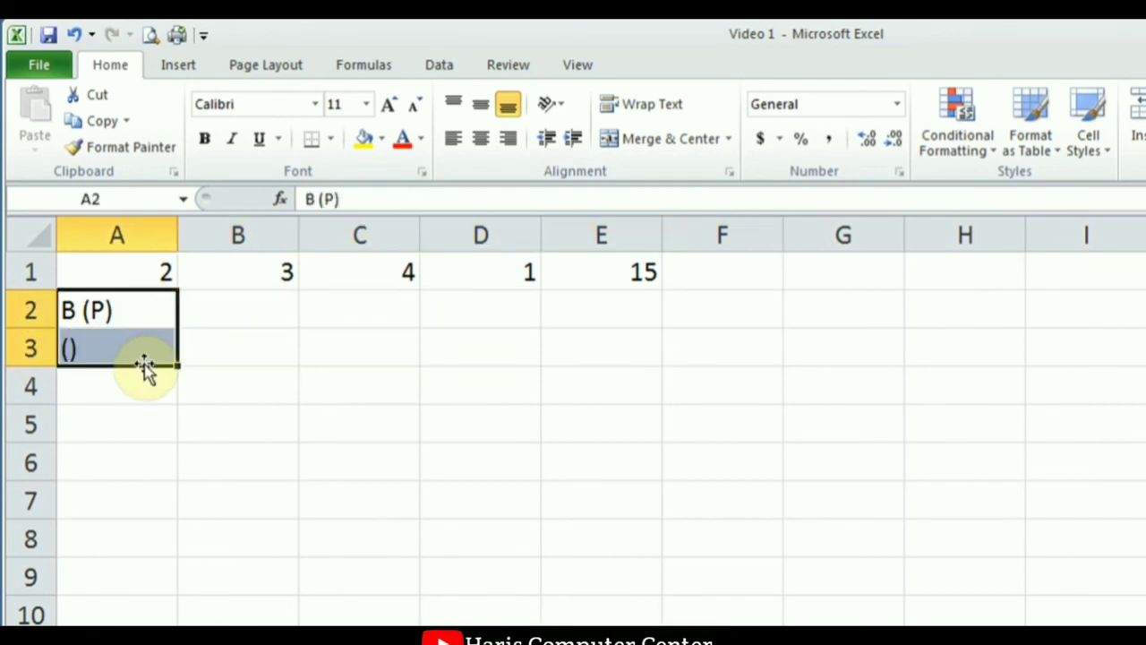
key("Delete")
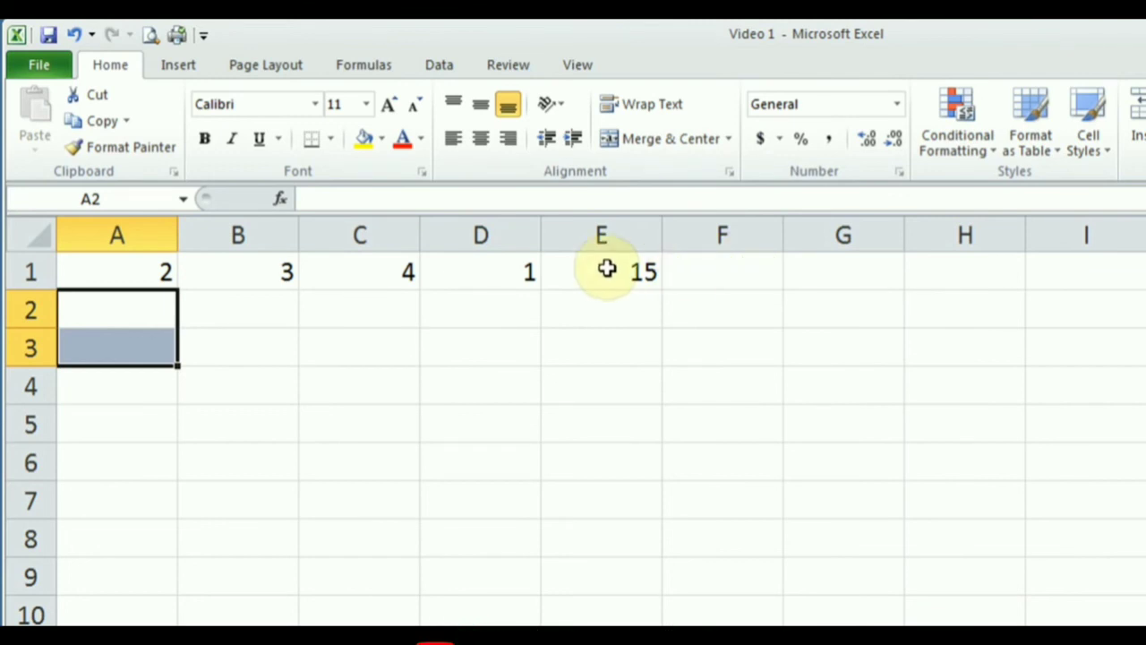
left_click(606, 266)
double_click(618, 272)
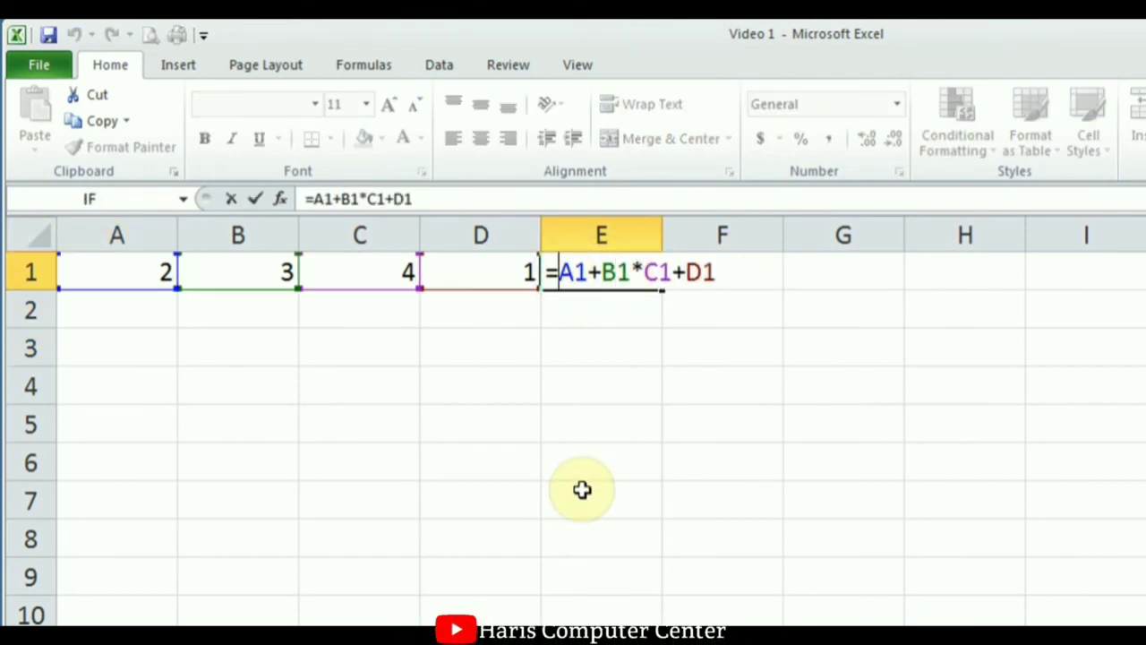
Bracket A1+B1 so E1 reads =(A1+B1)*C1+D1, showing 21.
type("(")
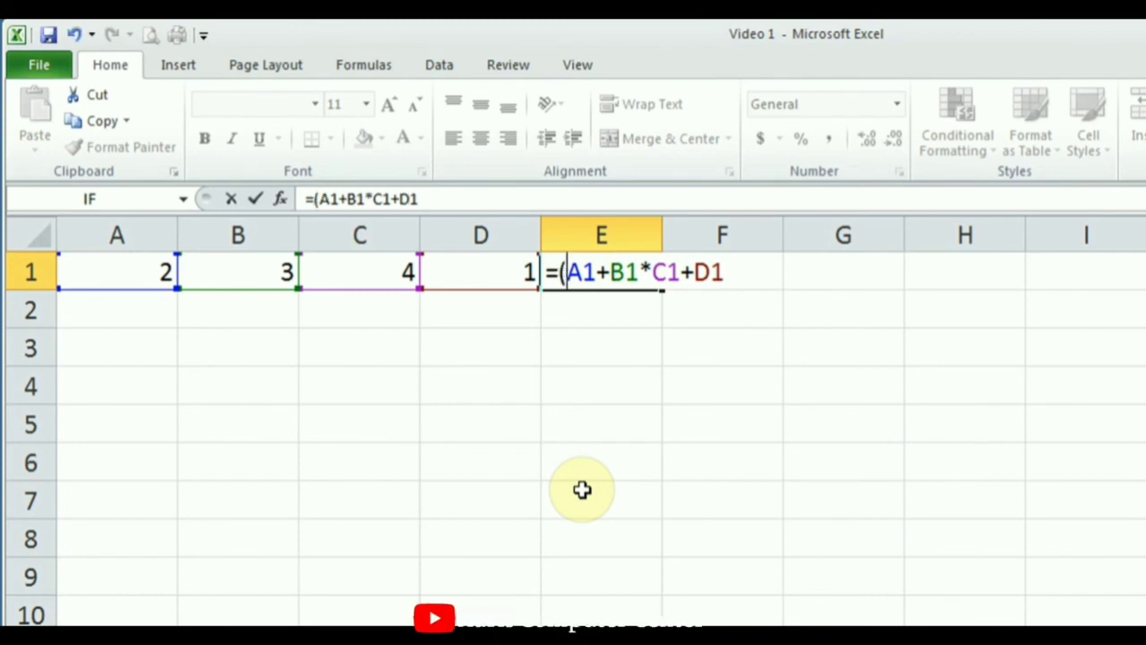
key("Right")
key("Right")
key("Right")
key("Right")
key("Right")
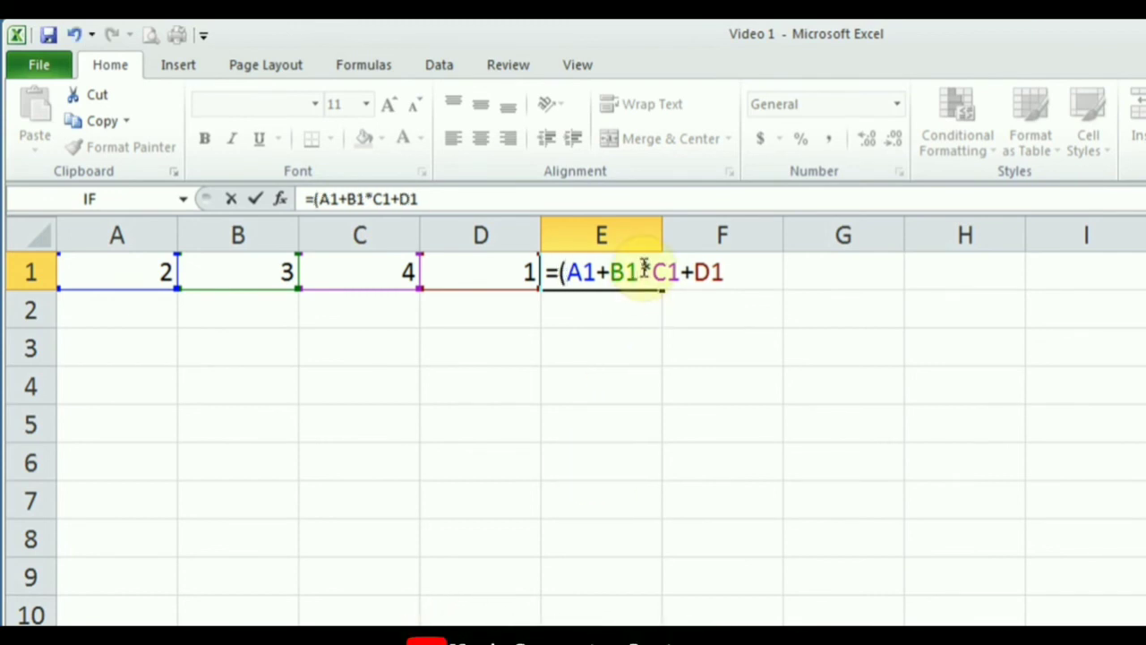
type(")")
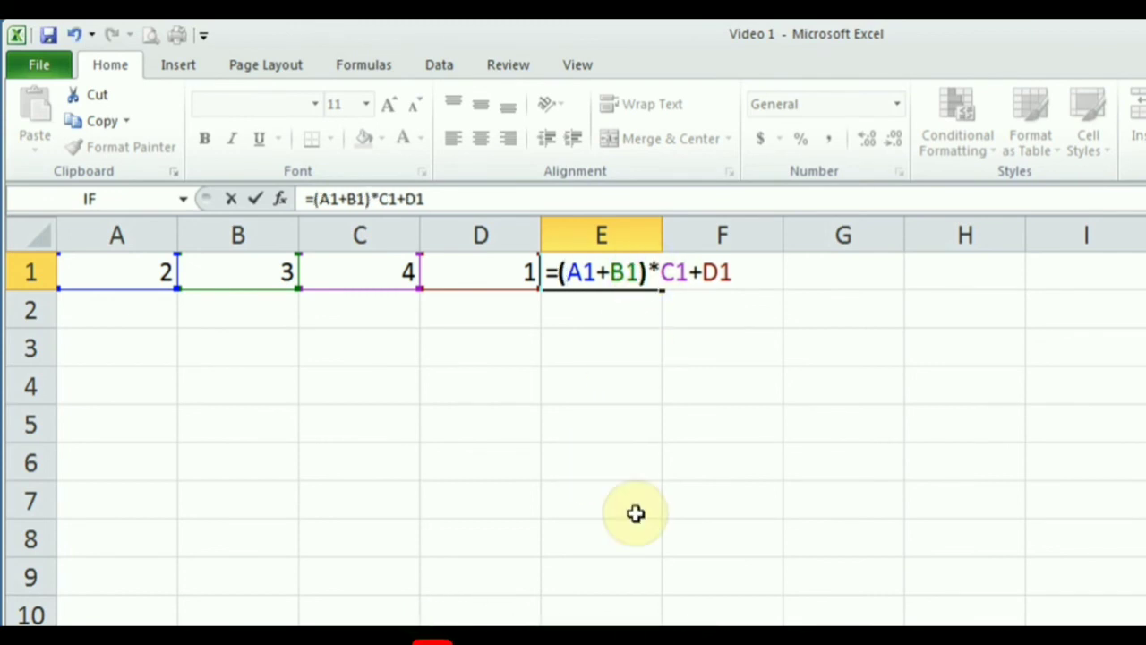
left_click(256, 201)
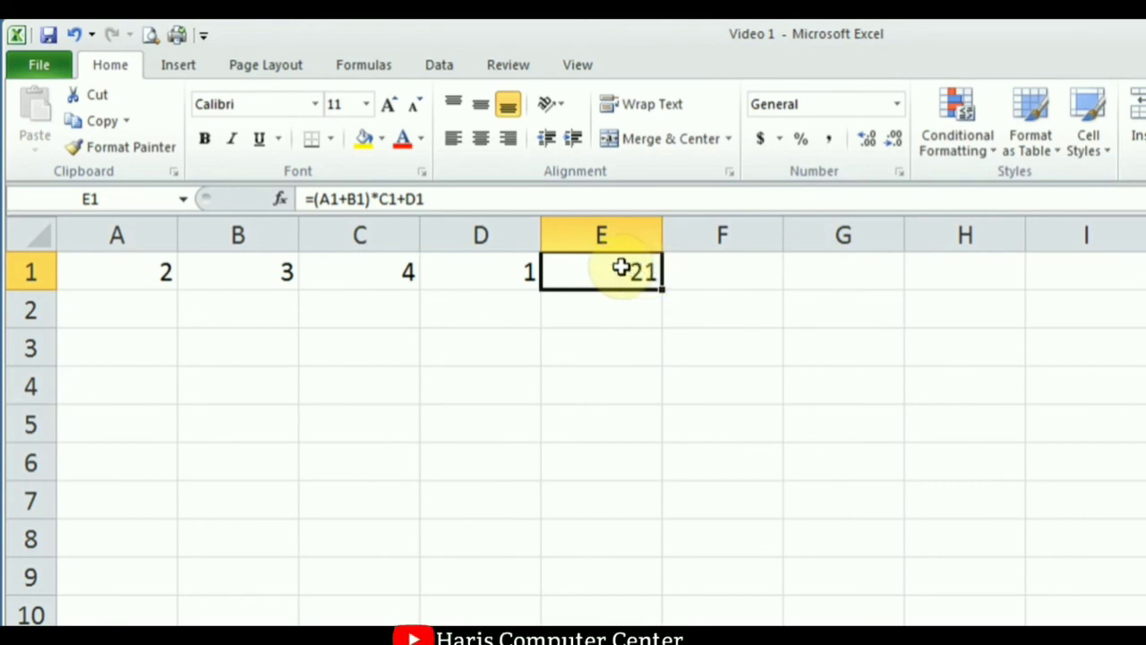
double_click(621, 268)
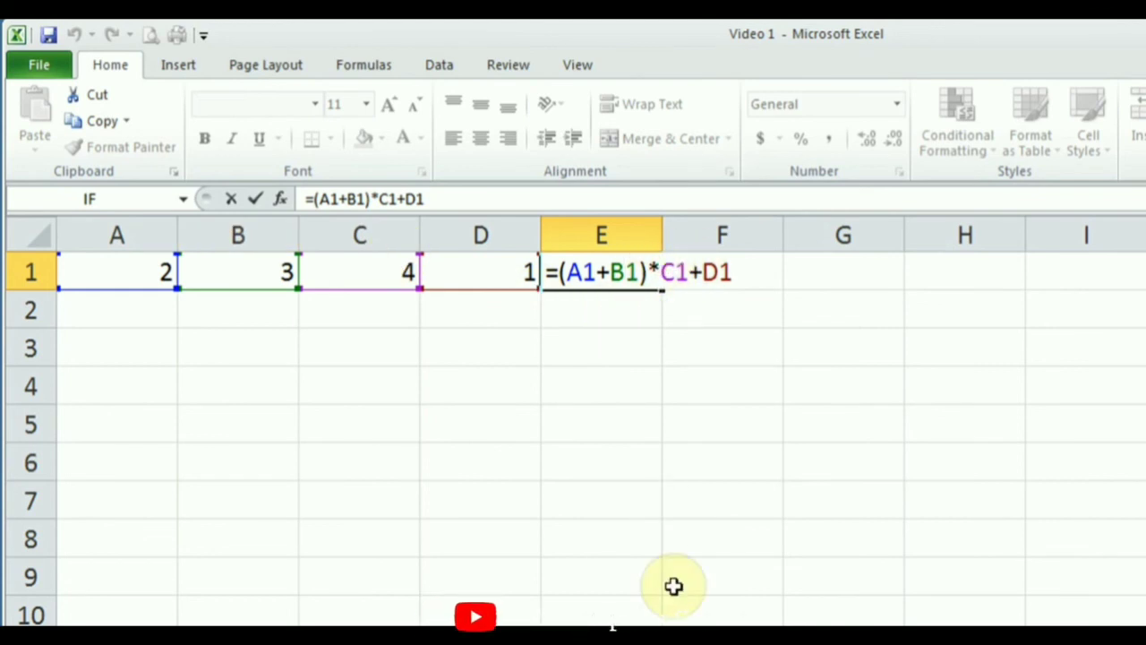
Bracket C1+D1 as well, making E1 =(A1+B1)*(C1+D1) with result 25.
type("(")
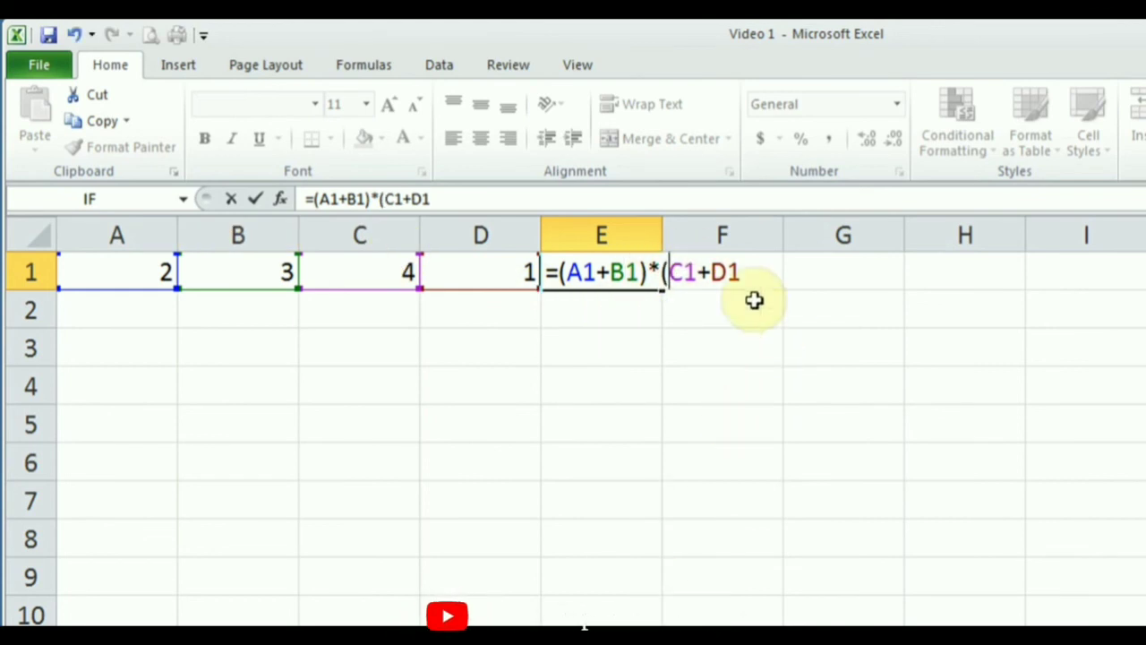
left_click(750, 261)
type(")")
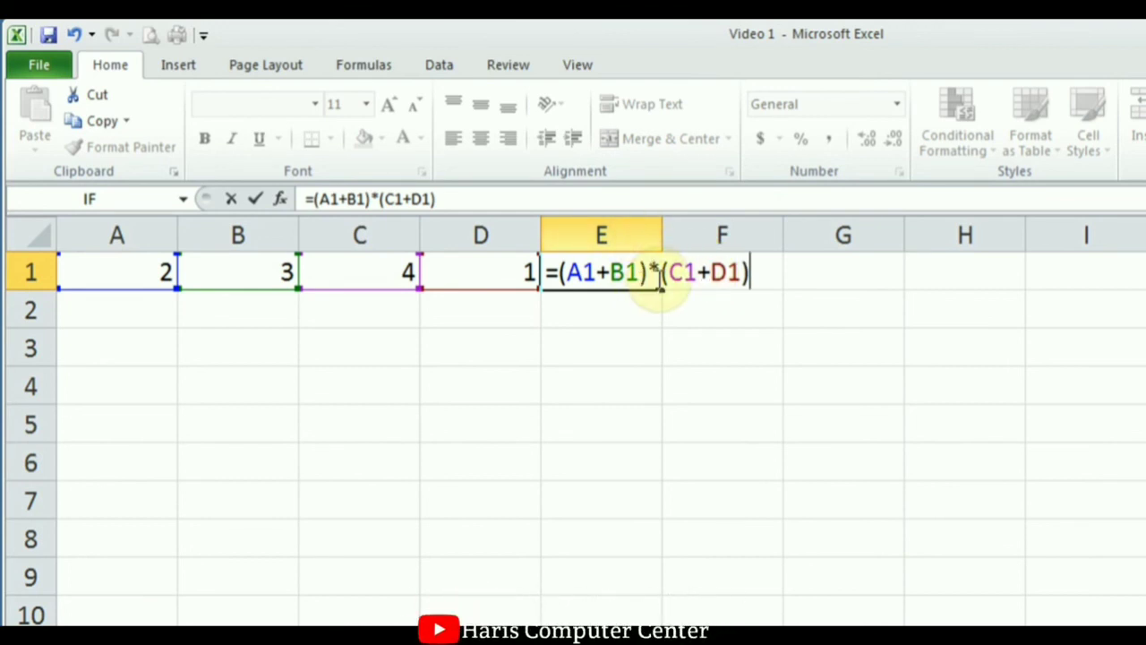
left_click(256, 199)
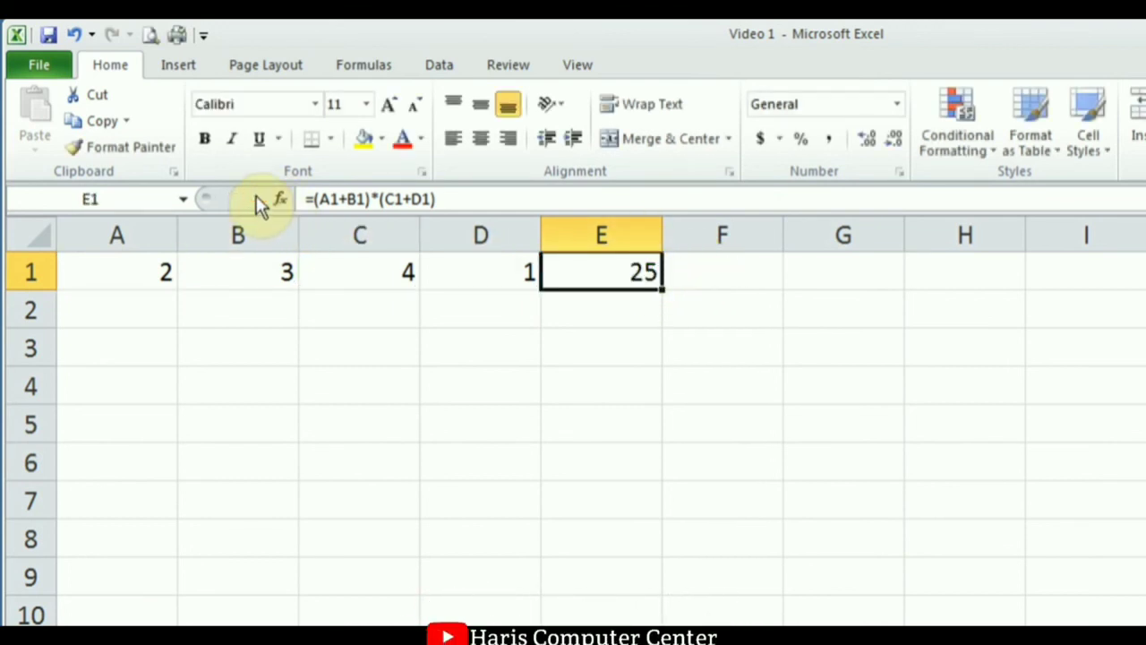
double_click(607, 278)
left_click(648, 271)
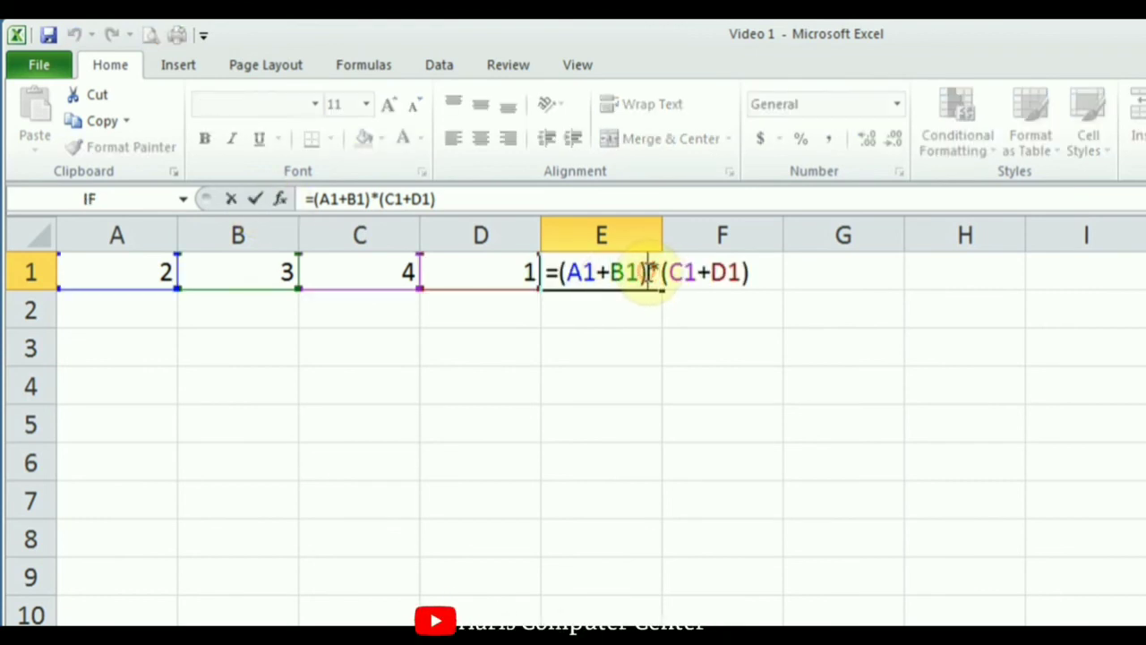
Delete the brackets around A1+B1, leaving =A1+B1*(C1+D1) returning 17.
key("BackSpace")
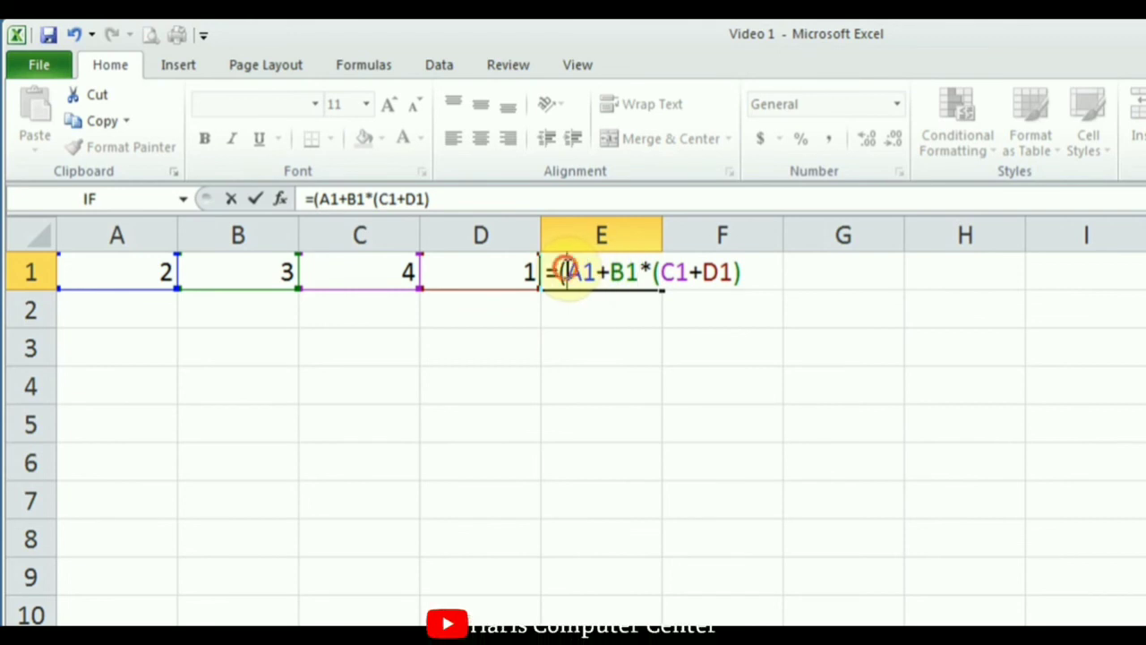
left_click(564, 271)
key("BackSpace")
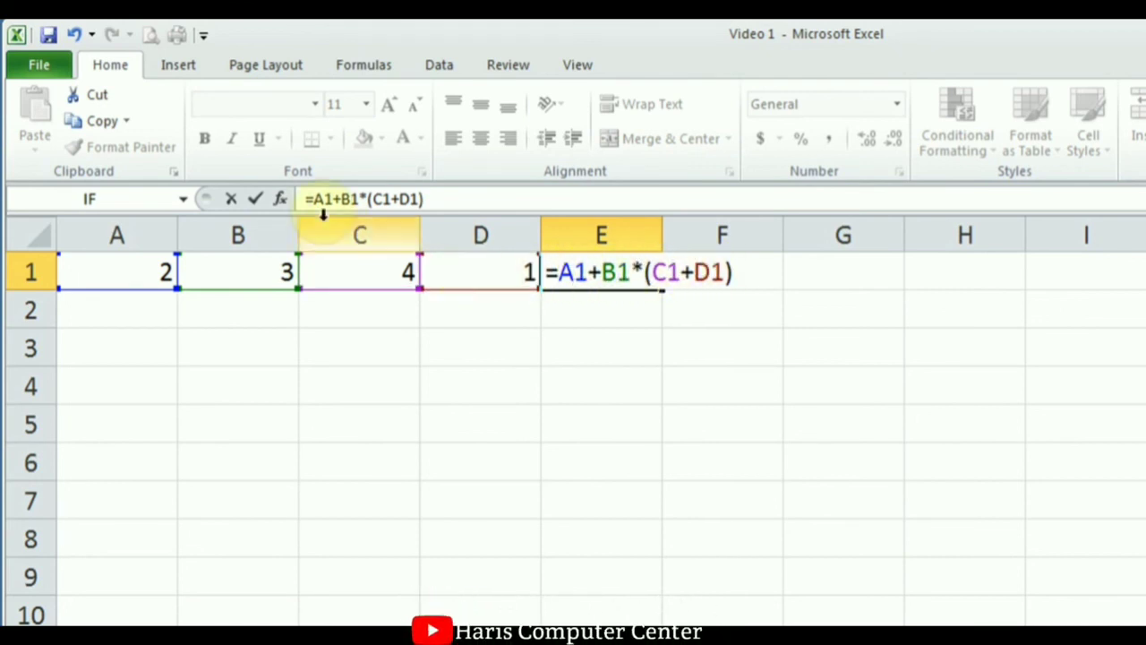
left_click(255, 199)
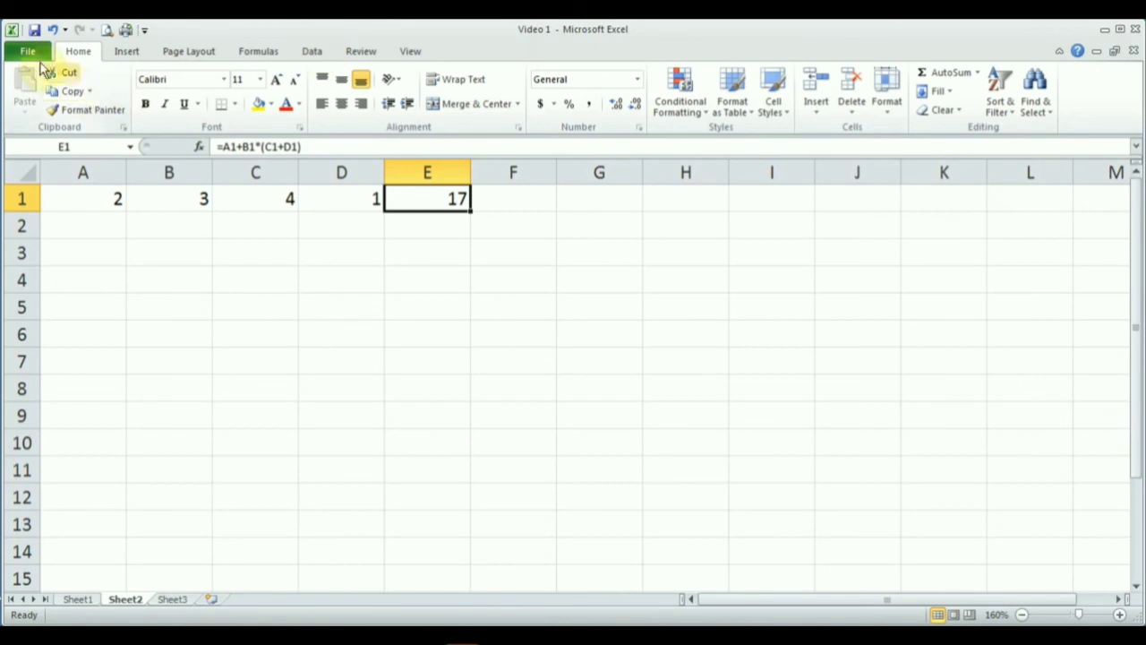
Save and close the Video 1 workbook, then reopen it from the Recent list.
left_click(34, 54)
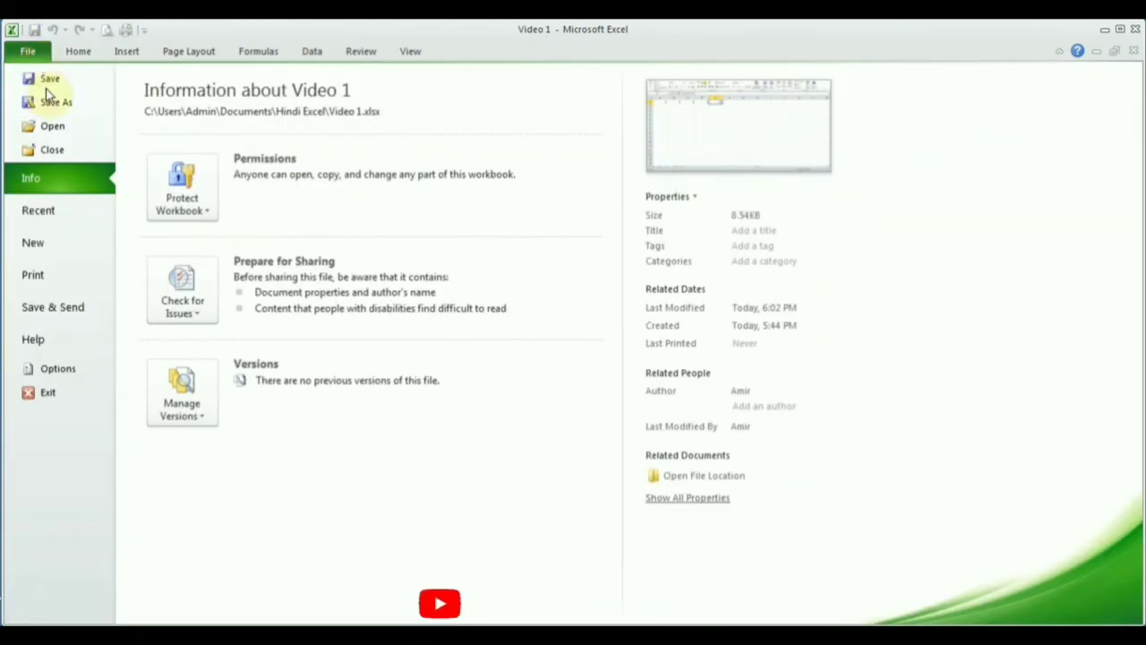
left_click(53, 149)
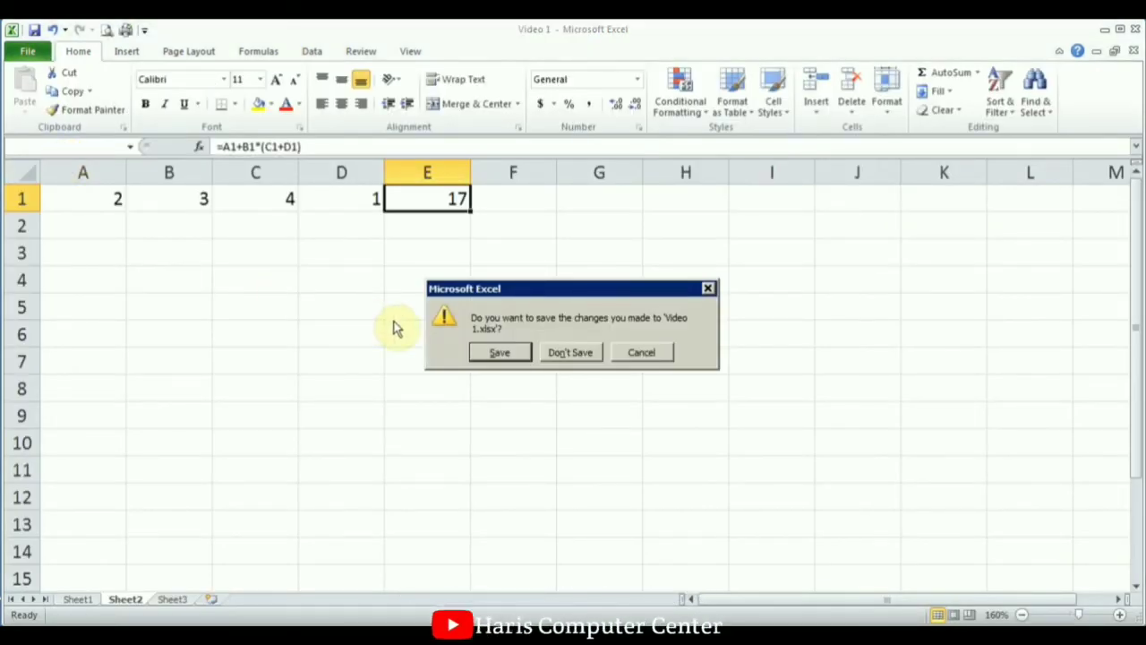
left_click(500, 355)
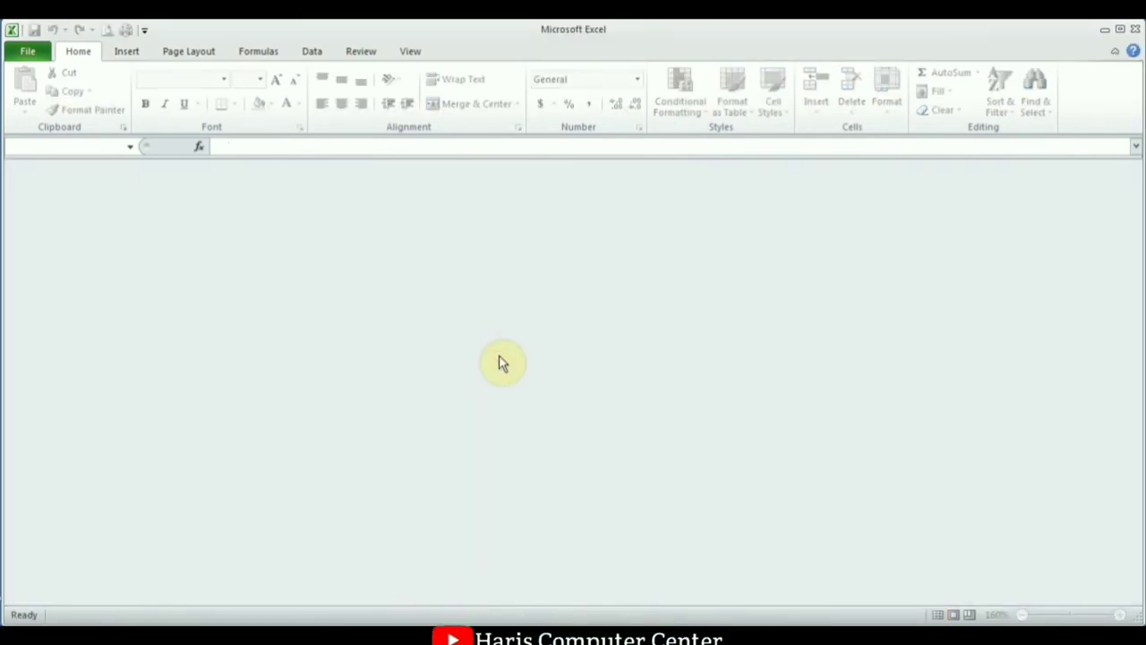
left_click(32, 49)
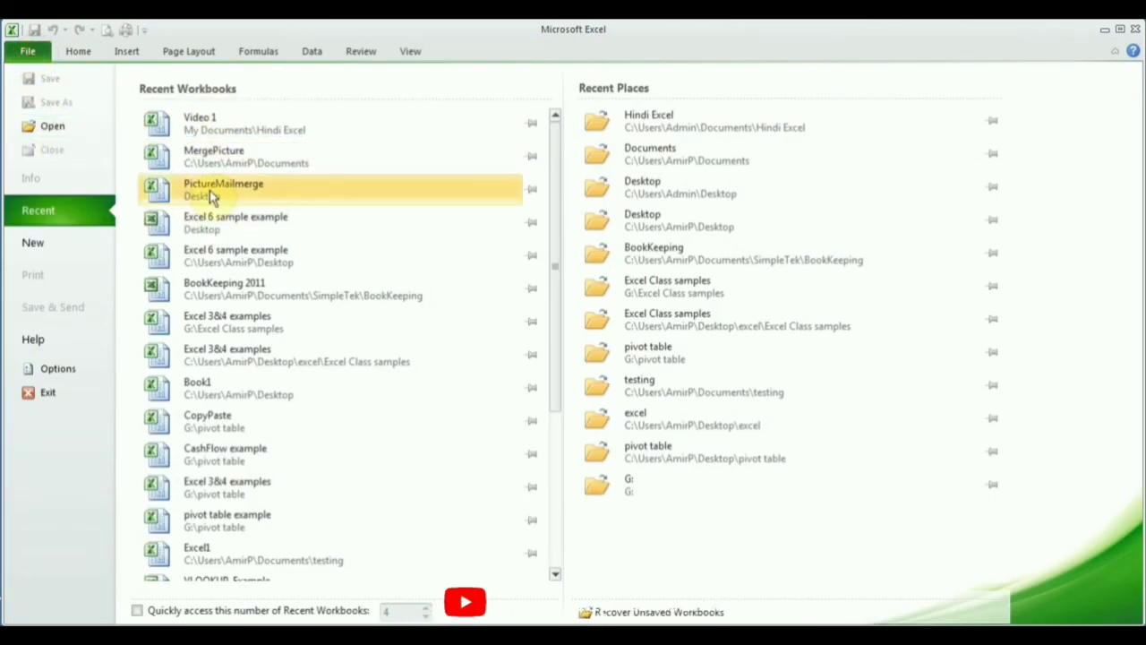
left_click(215, 124)
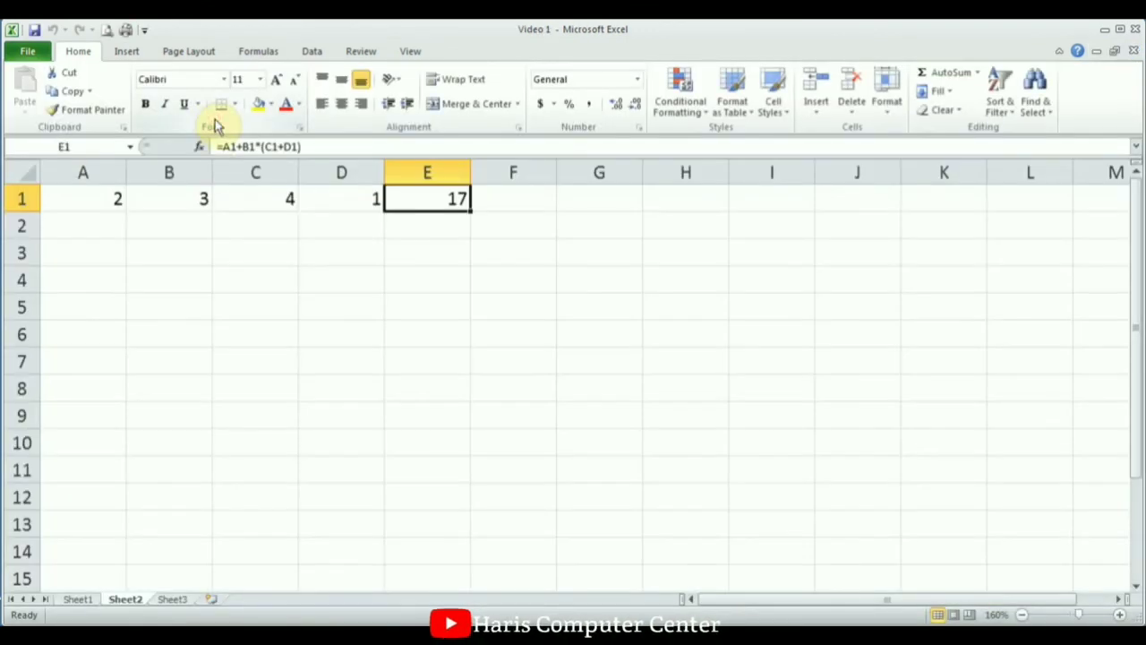